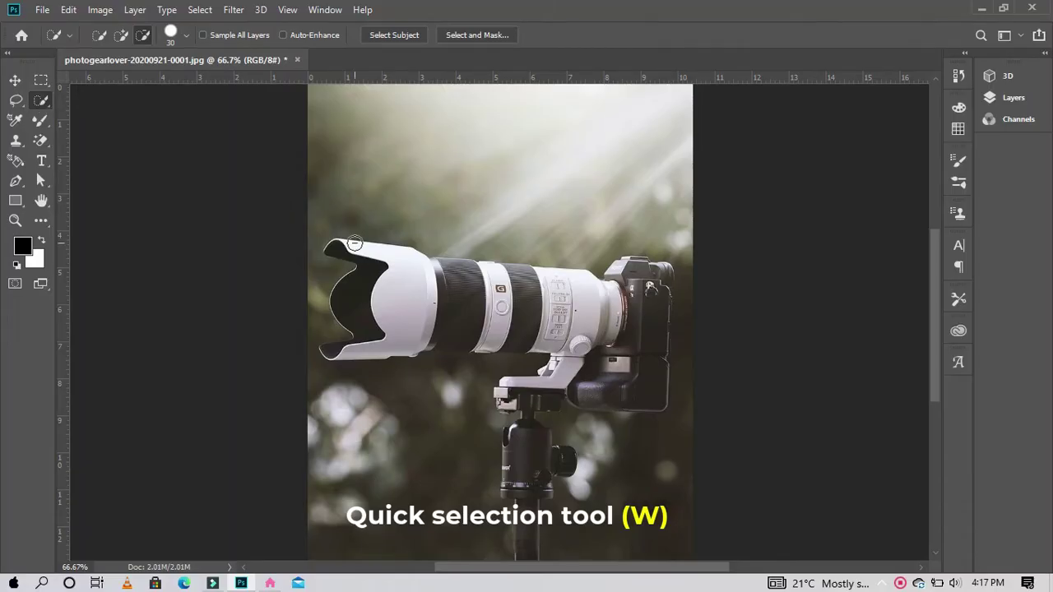
Zoom the camera photo to 100% and set Quick Selection to Add mode
{"action": "key", "text": "ctrl+plus"}
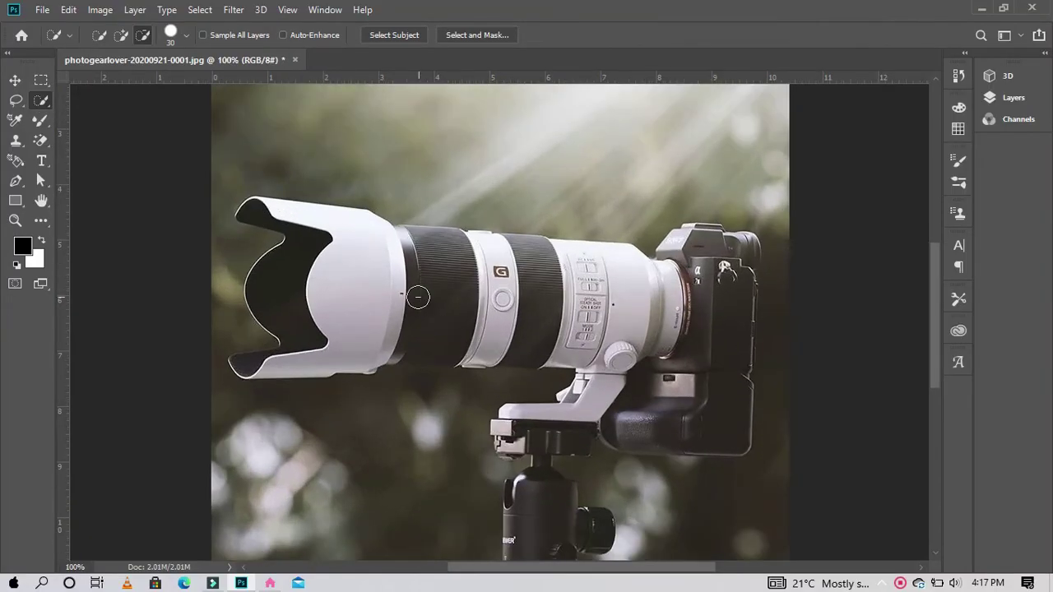
{"action": "left_click", "coordinate": [122, 35]}
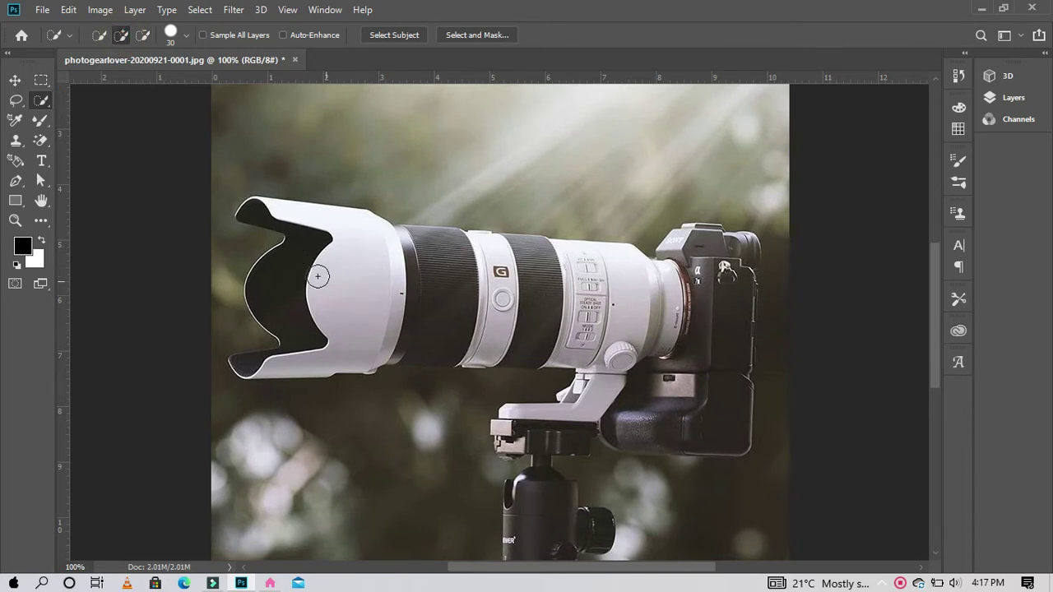
Quick-select the lens hood, lens, camera body and tripod head, subtracting stray background beside the tripod
{"action": "left_click_drag", "start_coordinate": [292, 251], "coordinate": [465, 284]}
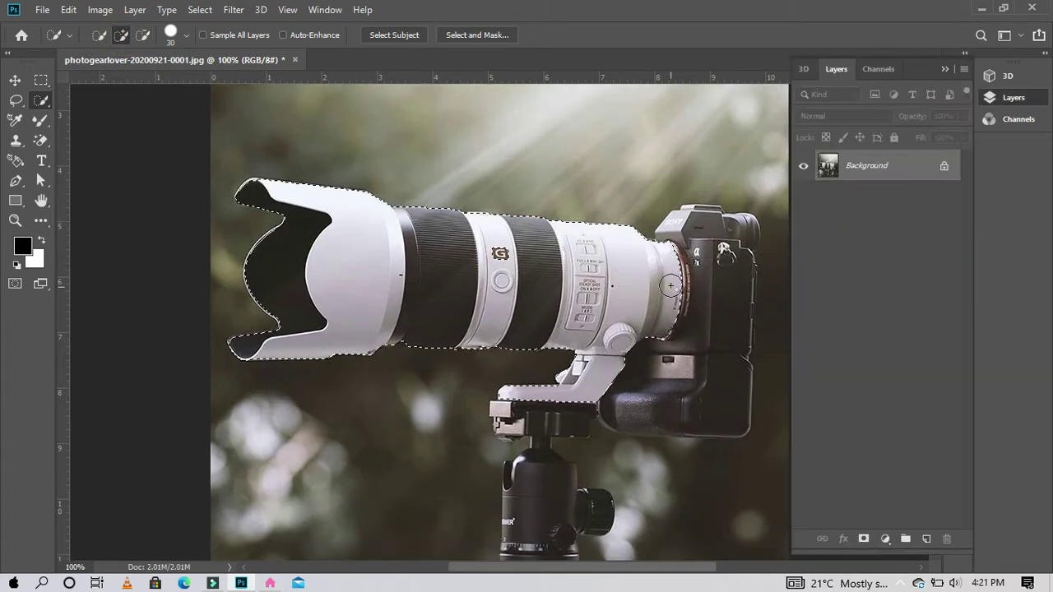
{"action": "mouse_move", "coordinate": [683, 239]}
{"action": "left_mouse_down"}
{"action": "mouse_move", "coordinate": [735, 232]}
{"action": "mouse_move", "coordinate": [508, 424]}
{"action": "left_mouse_up"}
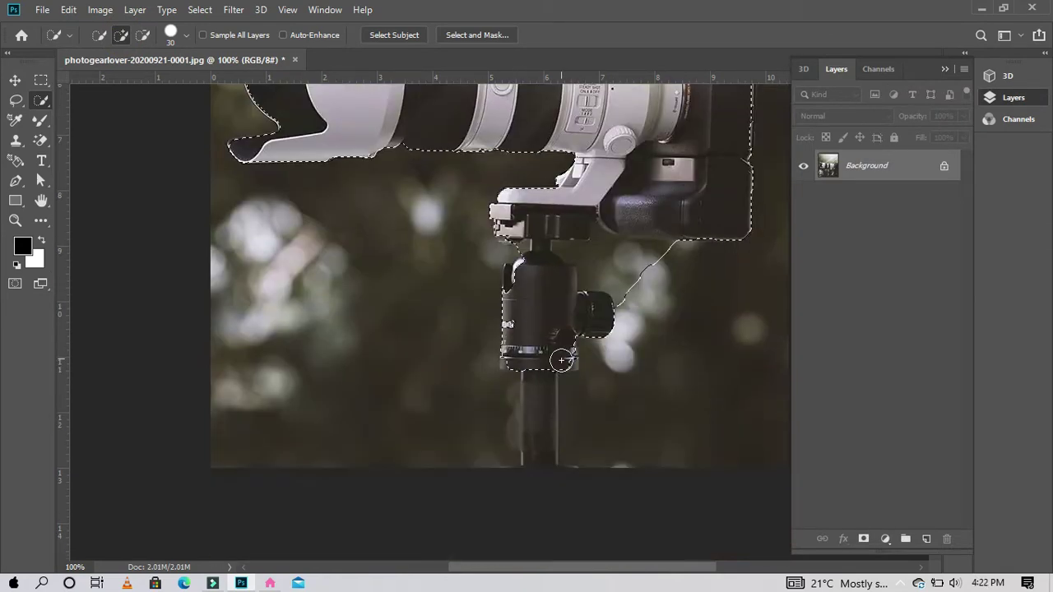
{"action": "left_click_drag", "start_coordinate": [508, 424], "coordinate": [543, 493]}
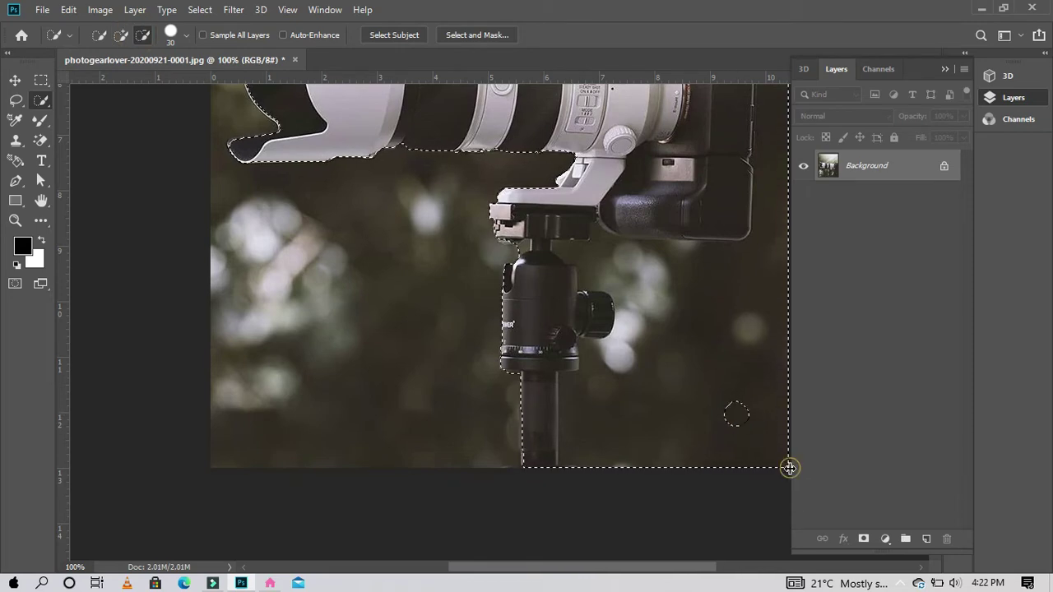
{"action": "mouse_move", "coordinate": [649, 329]}
{"action": "left_mouse_down"}
{"action": "mouse_move", "coordinate": [585, 260]}
{"action": "mouse_move", "coordinate": [778, 174]}
{"action": "left_mouse_up"}
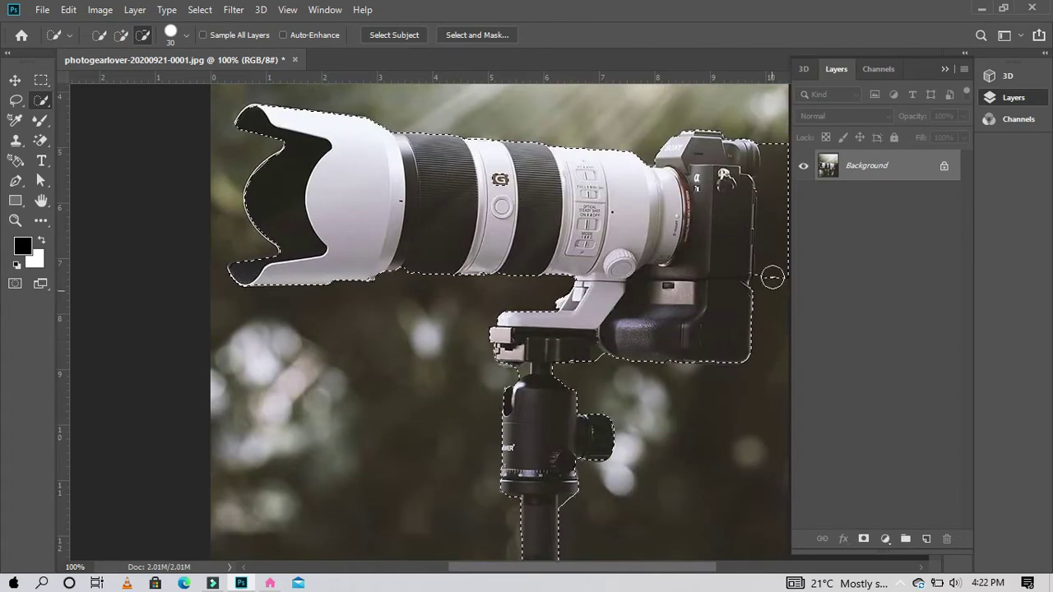
{"action": "scroll", "coordinate": [491, 362], "scroll_direction": "up", "scroll_amount": 3}
{"action": "left_click_drag", "start_coordinate": [743, 201], "coordinate": [740, 259]}
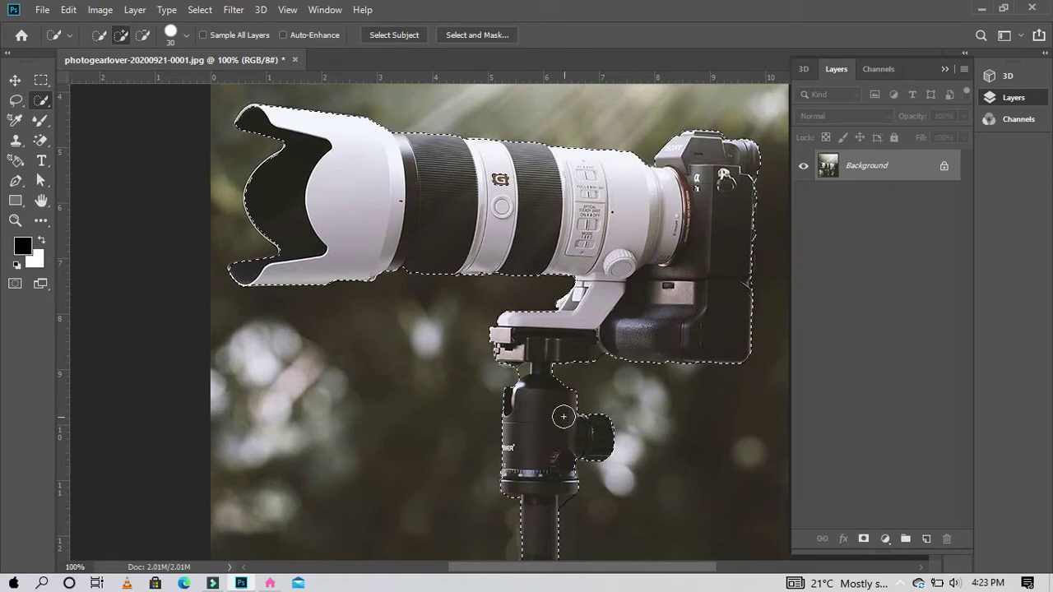
{"action": "scroll", "coordinate": [568, 370], "scroll_direction": "down", "scroll_amount": 5}
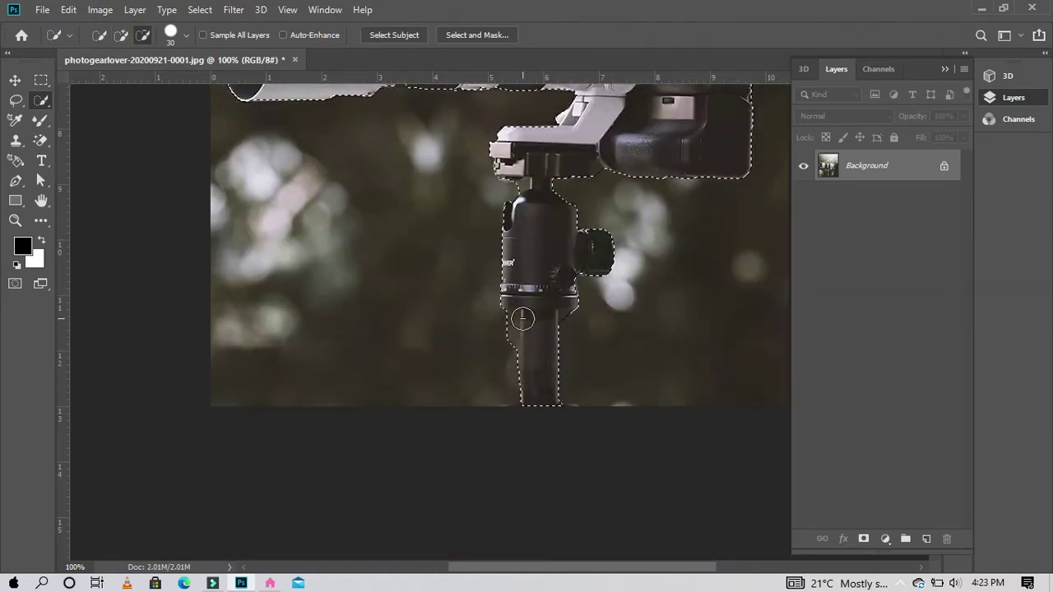
{"action": "scroll", "coordinate": [542, 305], "scroll_direction": "up", "scroll_amount": 5}
{"action": "scroll", "coordinate": [542, 305], "scroll_direction": "up", "scroll_amount": 3}
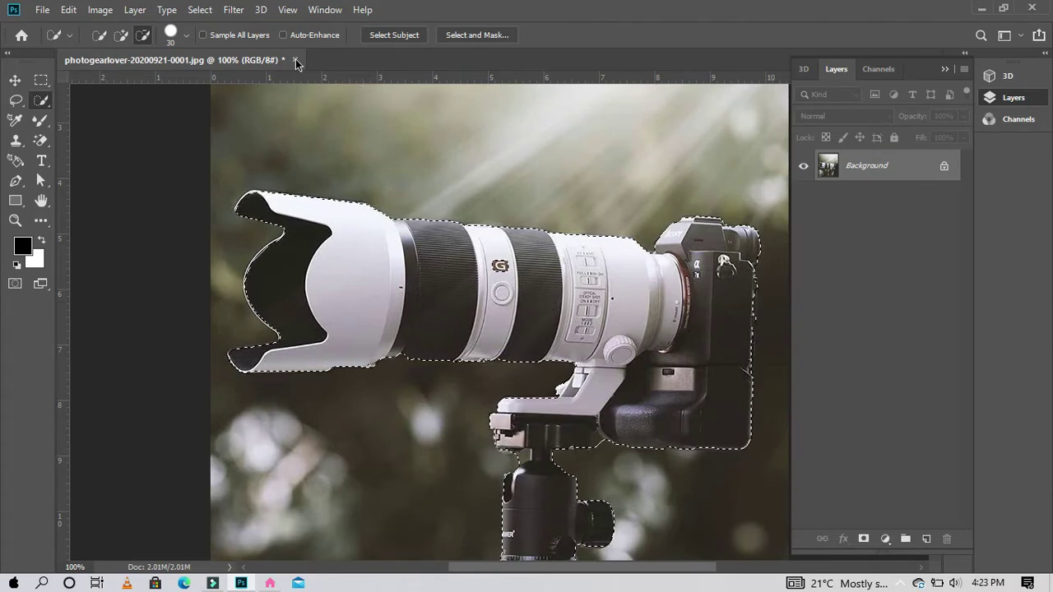
{"action": "left_click", "coordinate": [477, 34]}
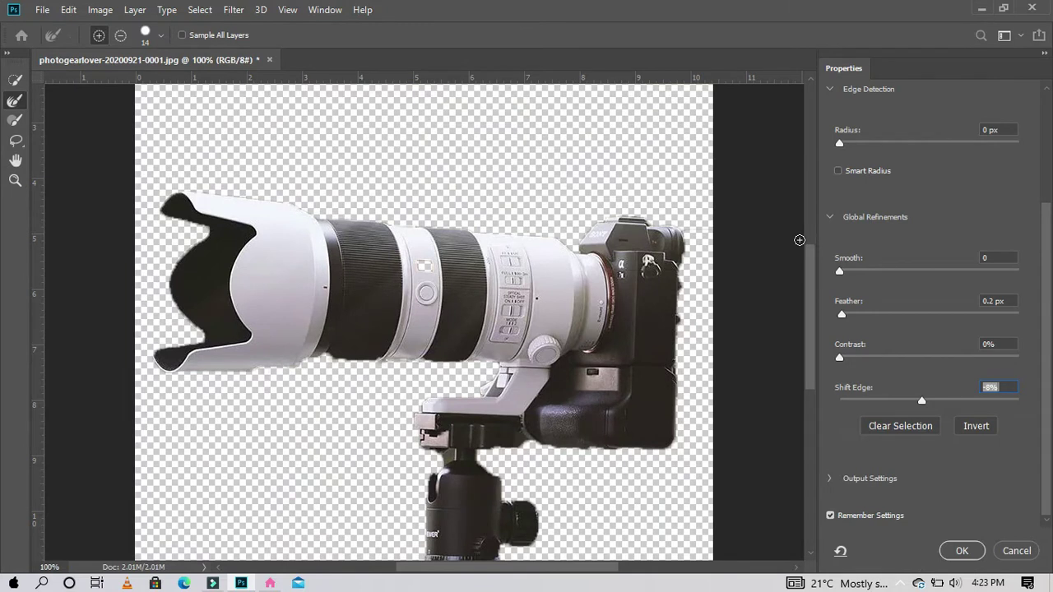
Switch the Select and Mask preview to the red Overlay view
{"action": "scroll", "coordinate": [754, 308], "scroll_direction": "down", "scroll_amount": 1}
{"action": "scroll", "coordinate": [754, 308], "scroll_direction": "down", "scroll_amount": 2}
{"action": "scroll", "coordinate": [754, 307], "scroll_direction": "down", "scroll_amount": 1}
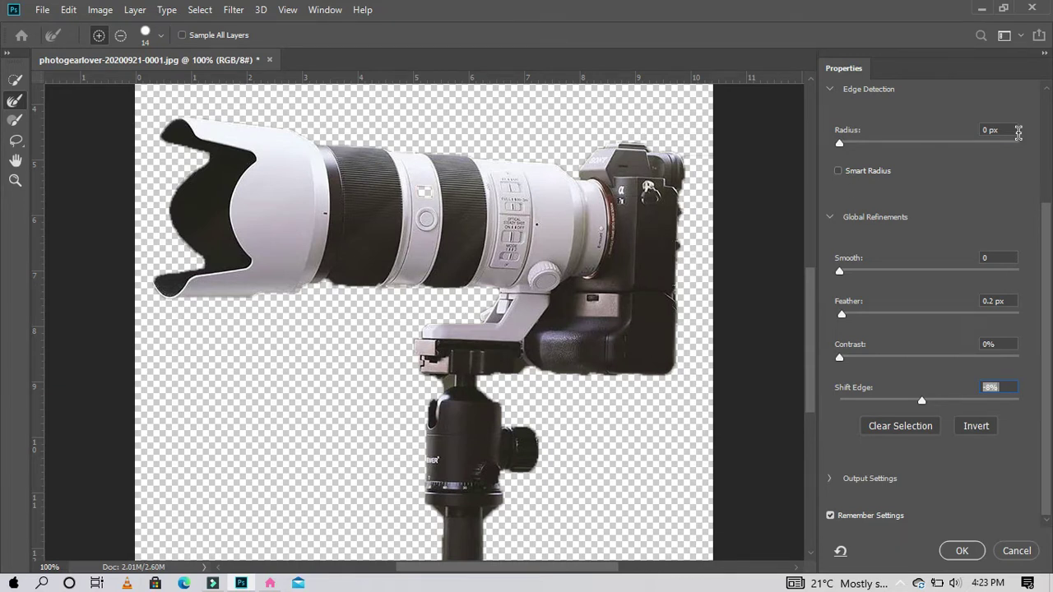
{"action": "scroll", "coordinate": [1019, 132], "scroll_direction": "up", "scroll_amount": 3}
{"action": "scroll", "coordinate": [1020, 138], "scroll_direction": "up", "scroll_amount": 2}
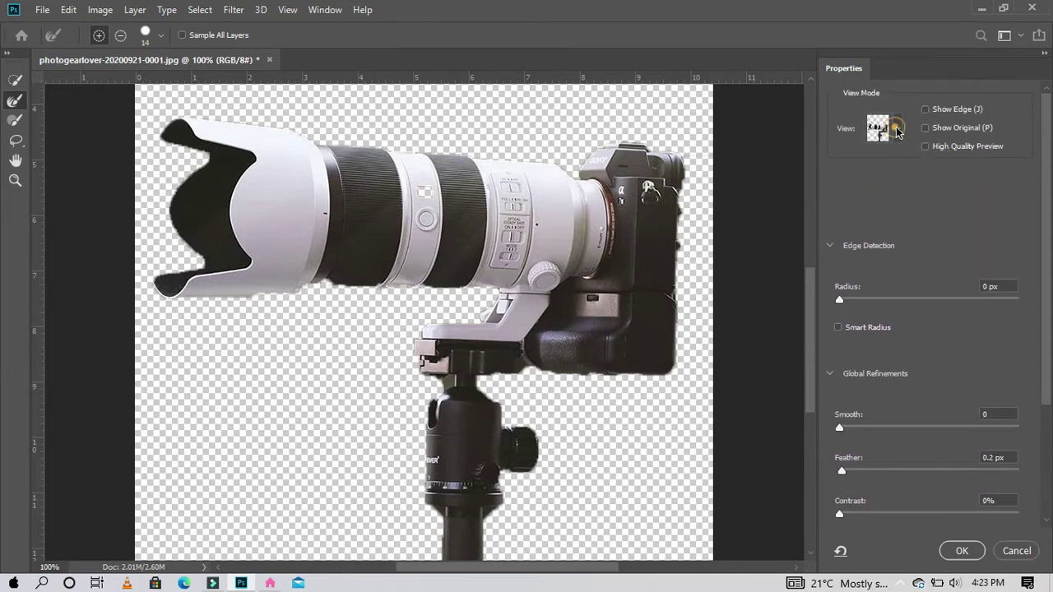
{"action": "left_click", "coordinate": [897, 130]}
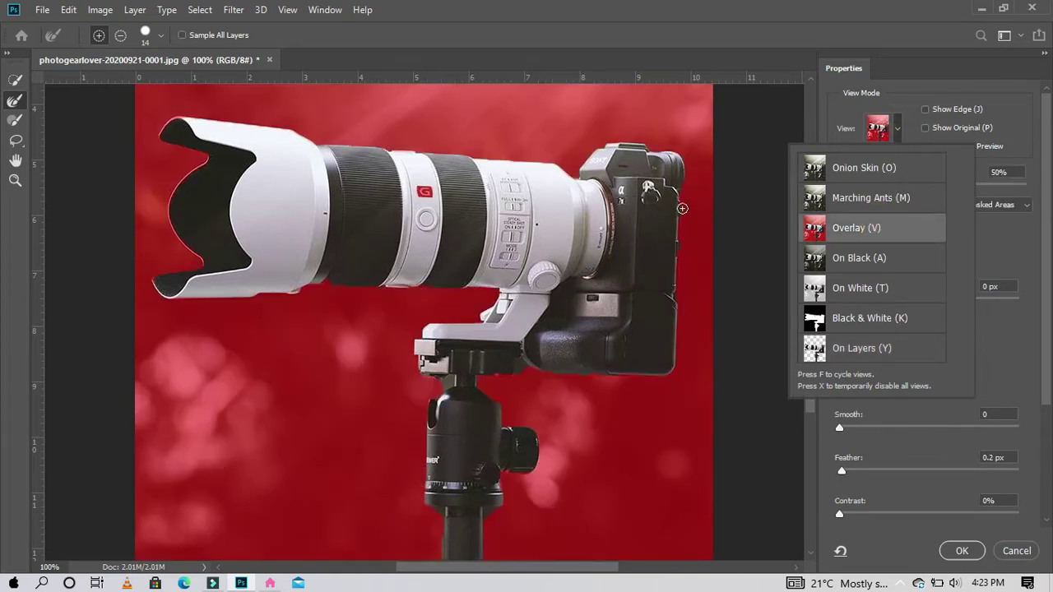
{"action": "left_click", "coordinate": [685, 200]}
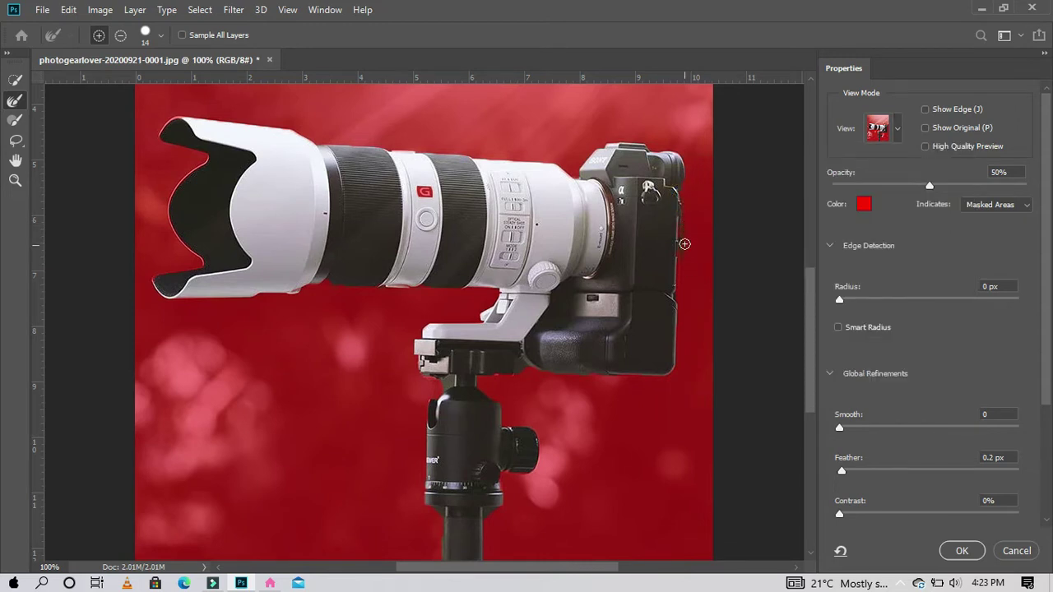
Refine the selection edges along the camera's right side, bottom and battery grip, then apply it
{"action": "left_click_drag", "start_coordinate": [681, 232], "coordinate": [680, 271]}
{"action": "left_click_drag", "start_coordinate": [633, 376], "coordinate": [598, 376]}
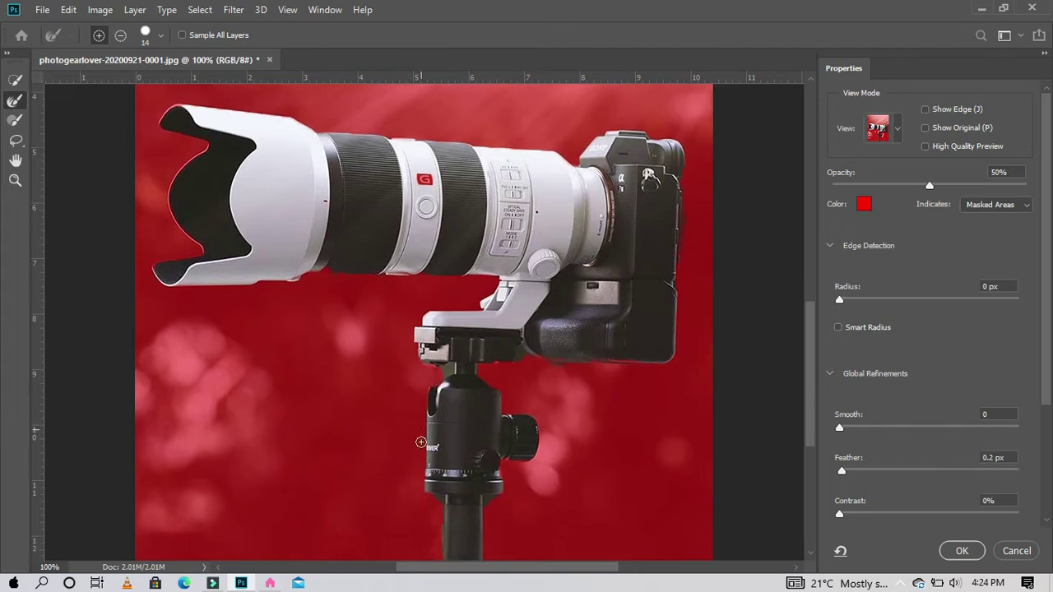
{"action": "scroll", "coordinate": [431, 394], "scroll_direction": "down", "scroll_amount": 5}
{"action": "left_click_drag", "start_coordinate": [441, 354], "coordinate": [438, 419]}
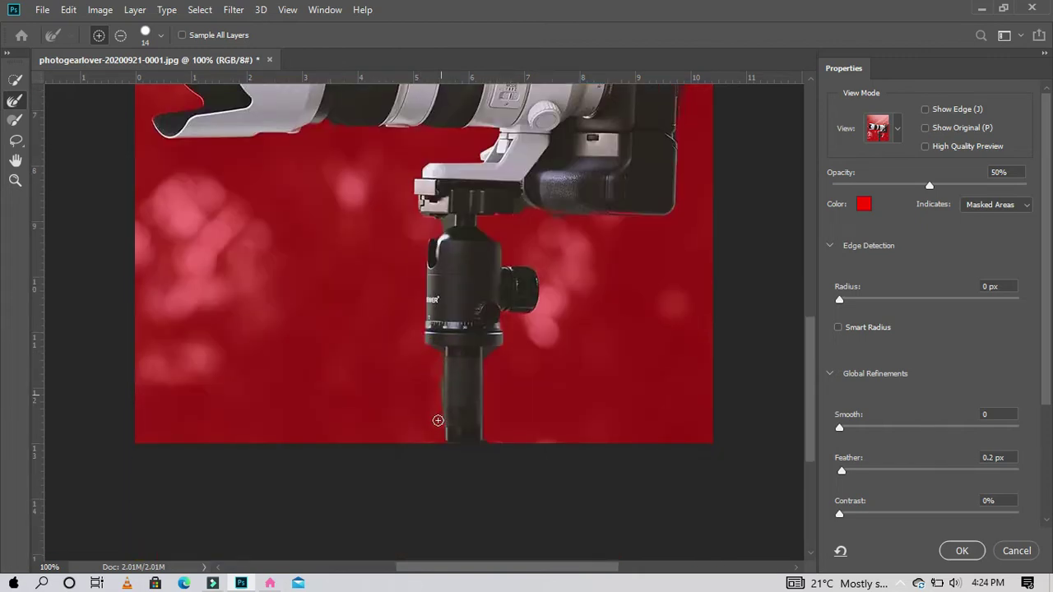
{"action": "scroll", "coordinate": [411, 311], "scroll_direction": "up", "scroll_amount": 8}
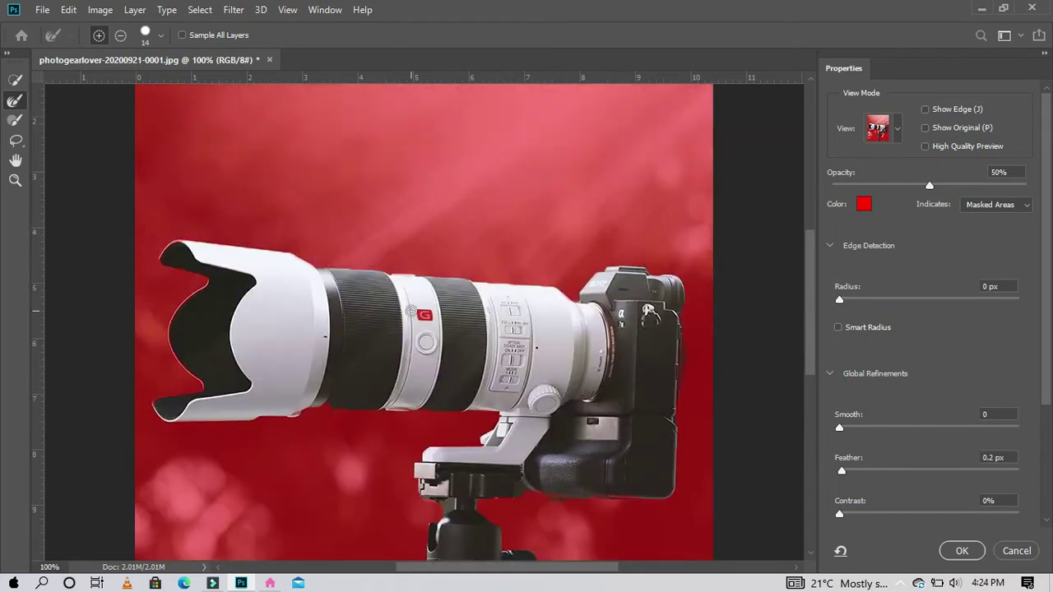
{"action": "scroll", "coordinate": [411, 311], "scroll_direction": "up", "scroll_amount": 1}
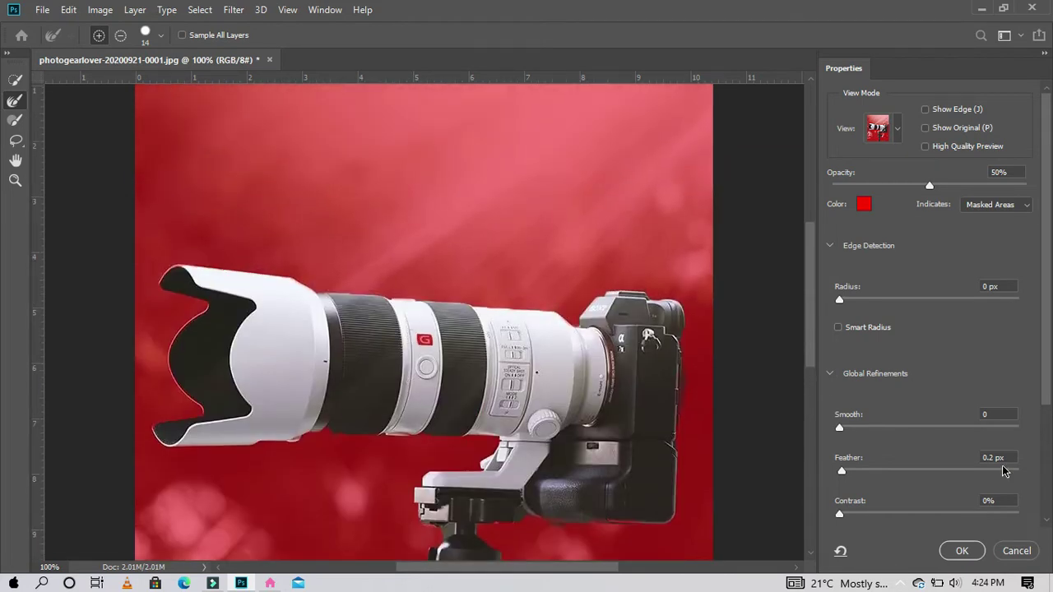
{"action": "scroll", "coordinate": [1003, 471], "scroll_direction": "down", "scroll_amount": 3}
{"action": "left_click", "coordinate": [973, 557]}
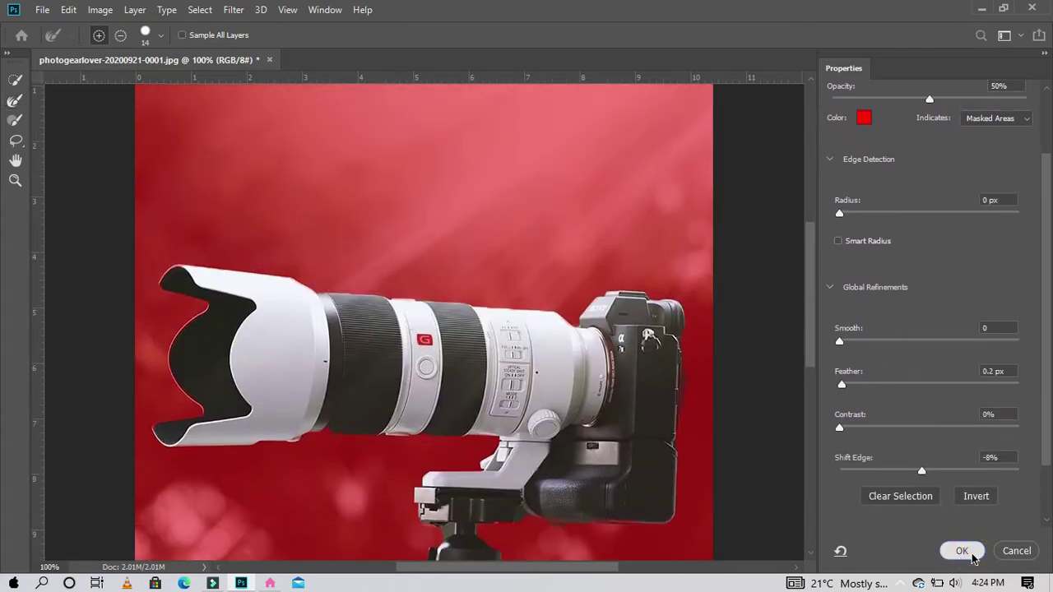
Copy the selected camera to Layer 1, check the cut-out, then select the Background layer
{"action": "key", "text": "ctrl+minus"}
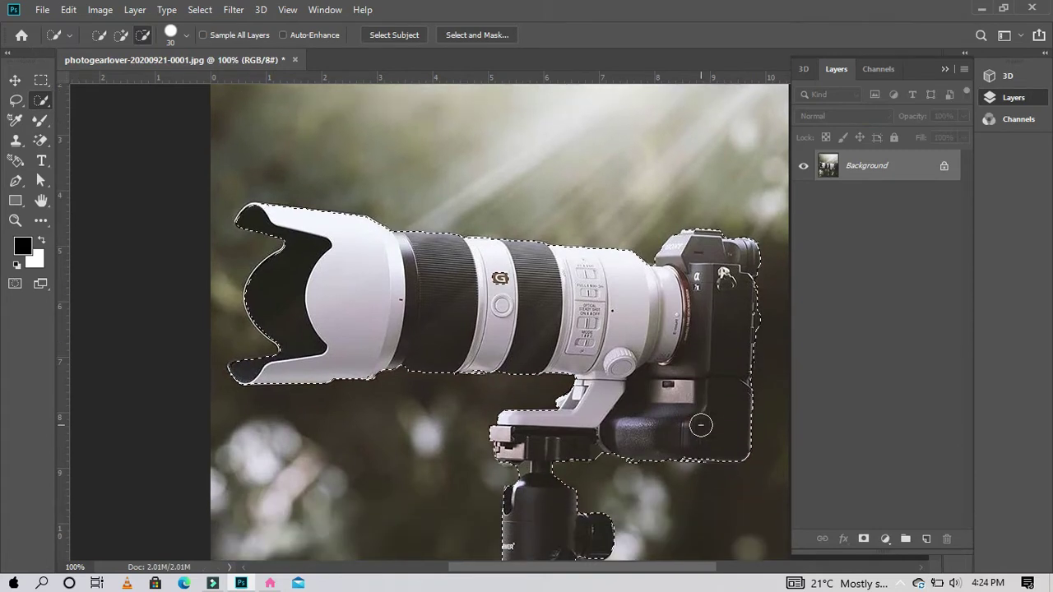
{"action": "key", "text": "ctrl+j"}
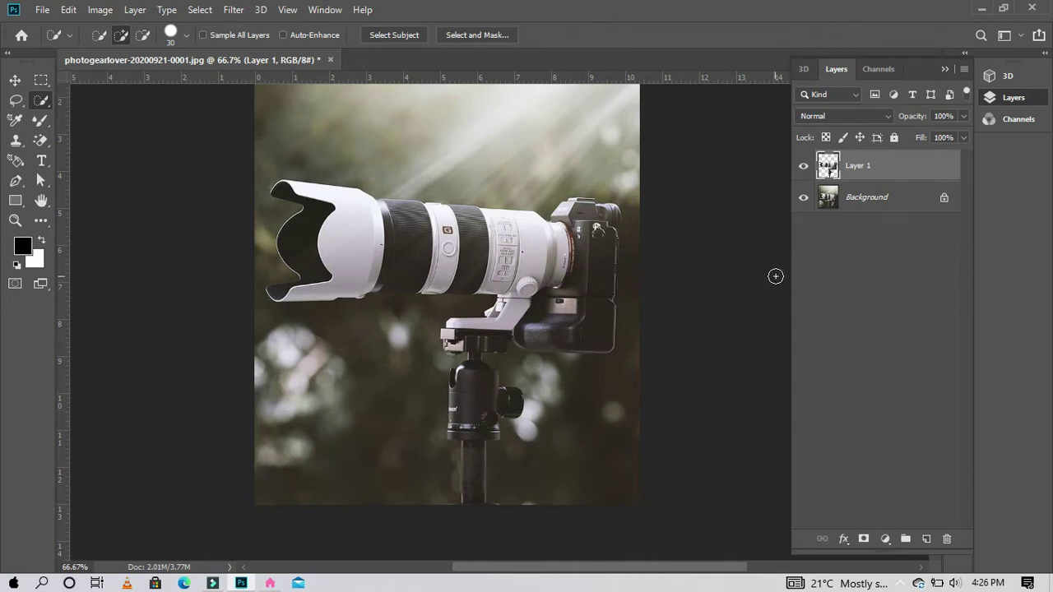
{"action": "left_click", "coordinate": [804, 197]}
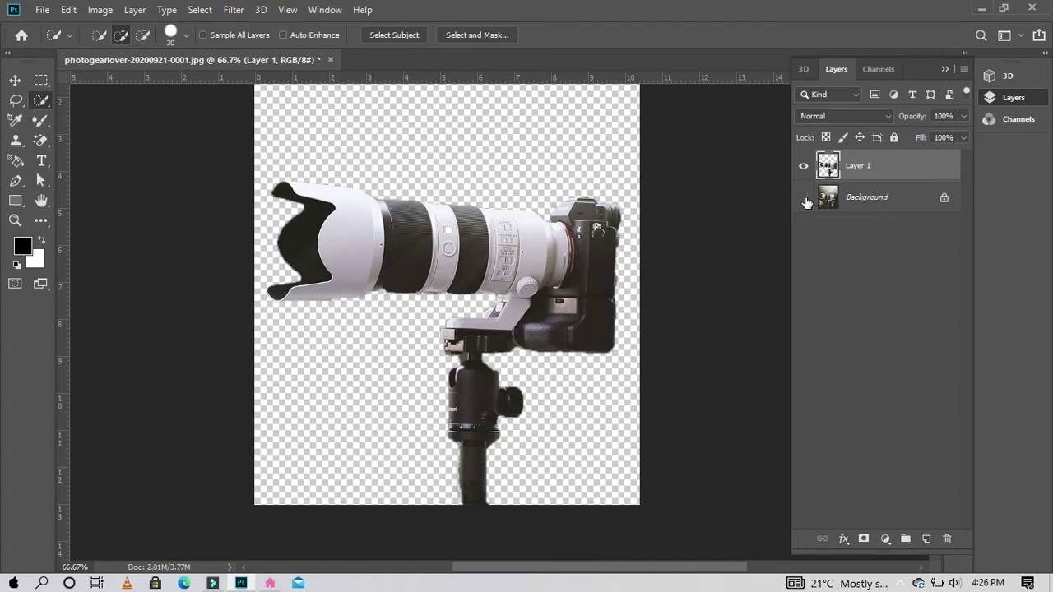
{"action": "left_click", "coordinate": [804, 199]}
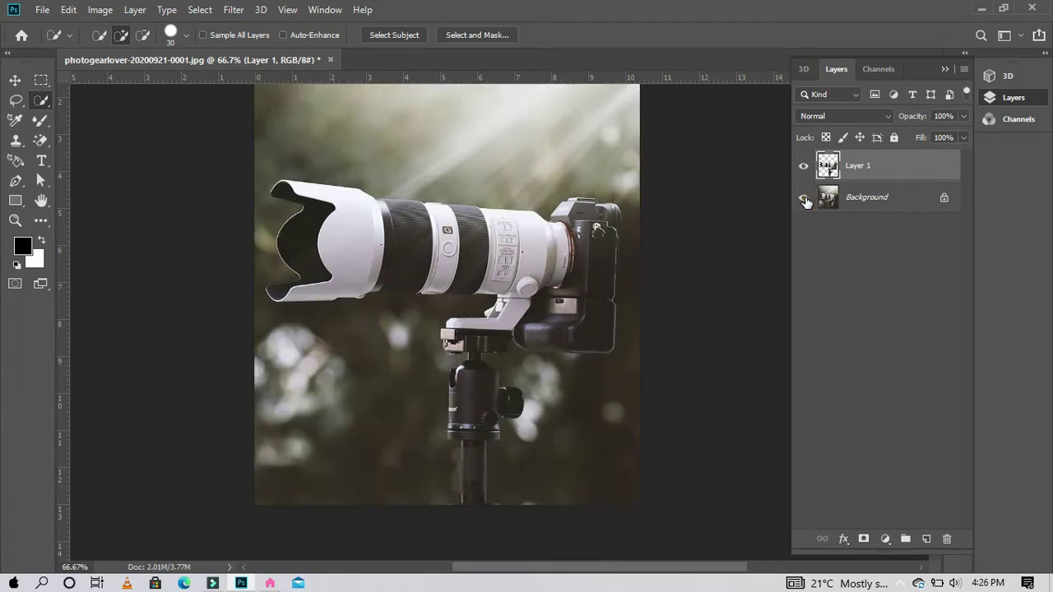
{"action": "left_click", "coordinate": [869, 199]}
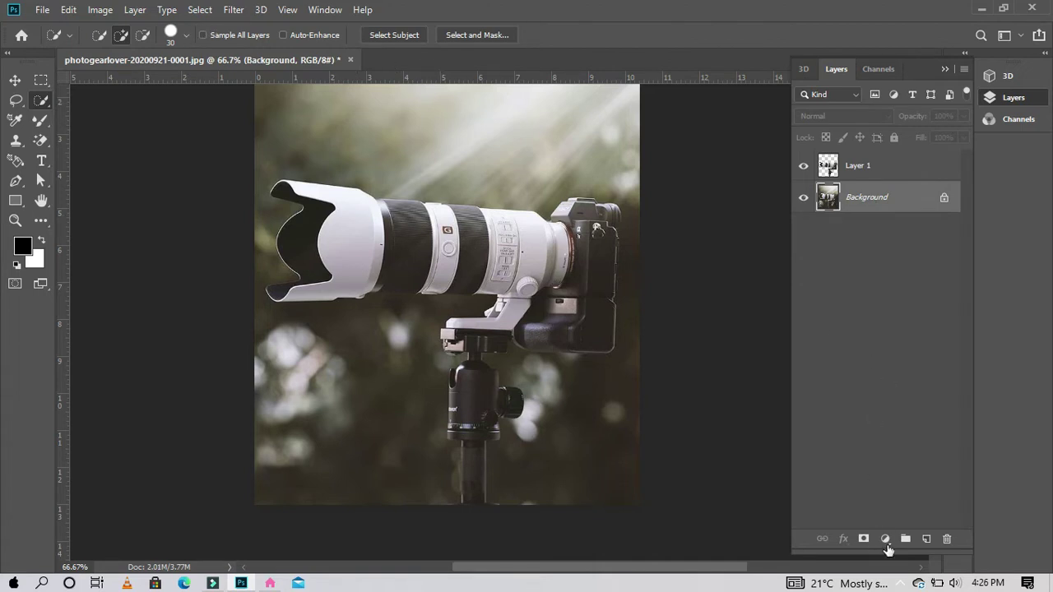
Add a Color Lookup adjustment using NightFromDay.CUBE above the Background, then close its Properties
{"action": "left_click", "coordinate": [886, 540]}
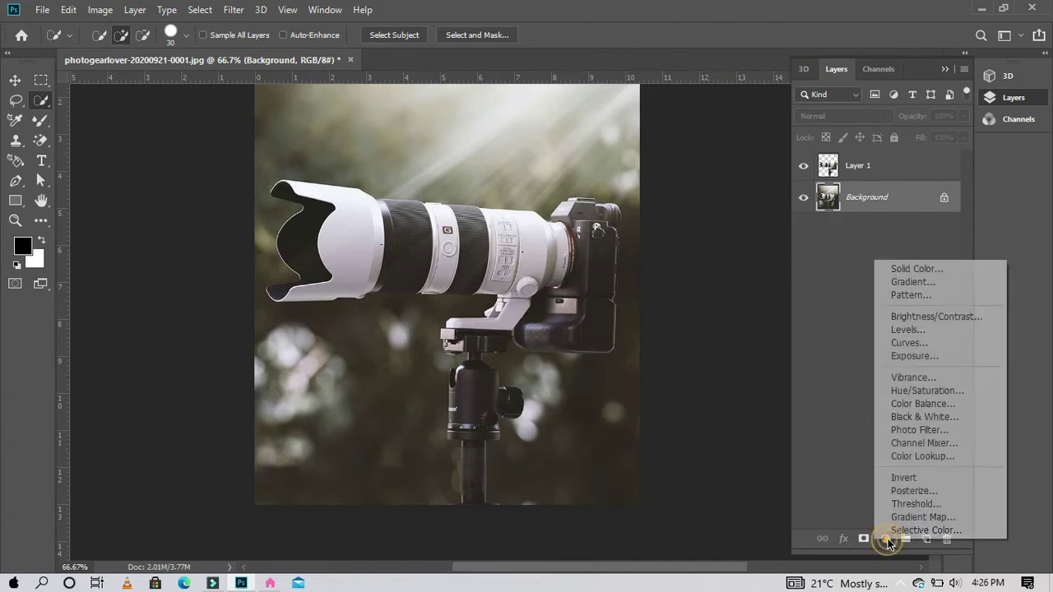
{"action": "left_click", "coordinate": [910, 456]}
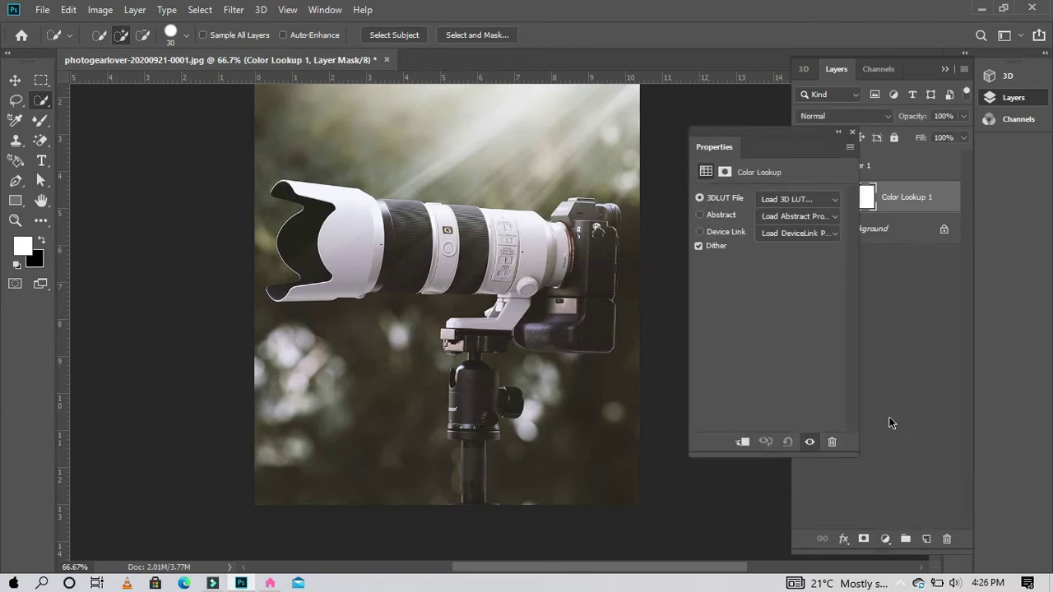
{"action": "left_click", "coordinate": [787, 200]}
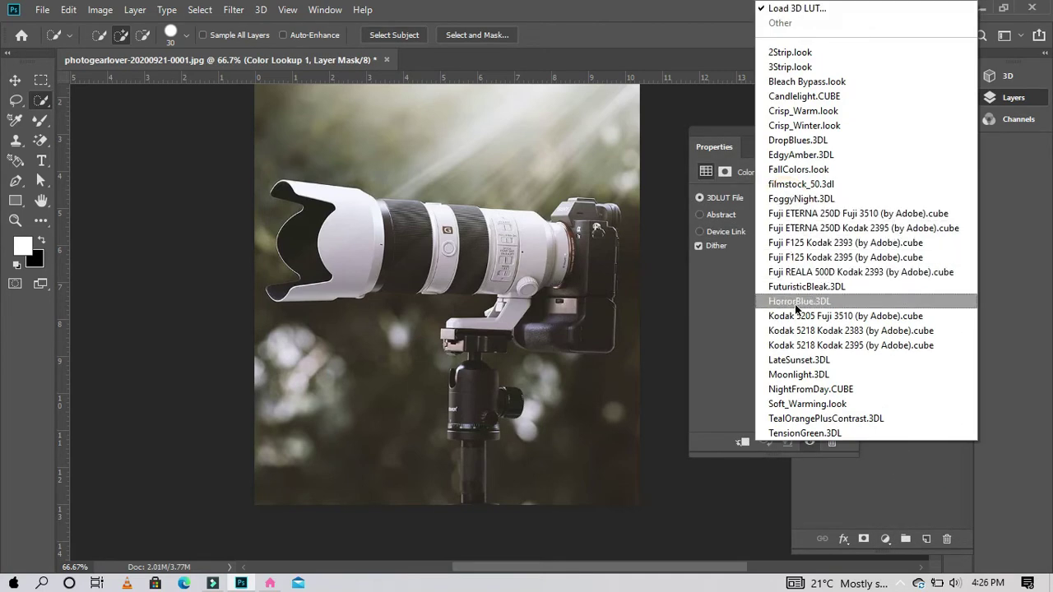
{"action": "left_click", "coordinate": [796, 369]}
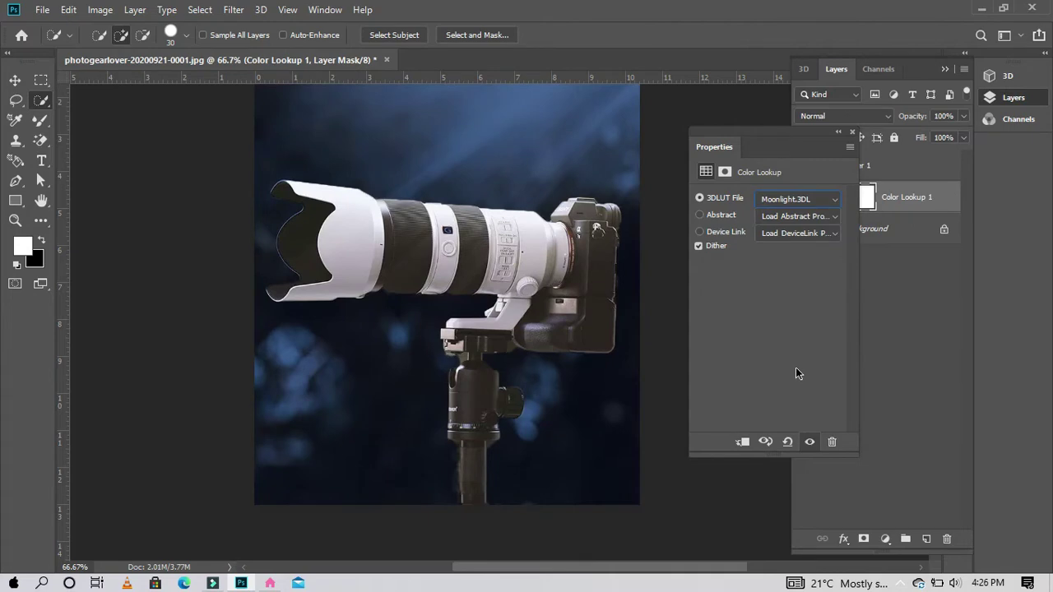
{"action": "left_click", "coordinate": [815, 205]}
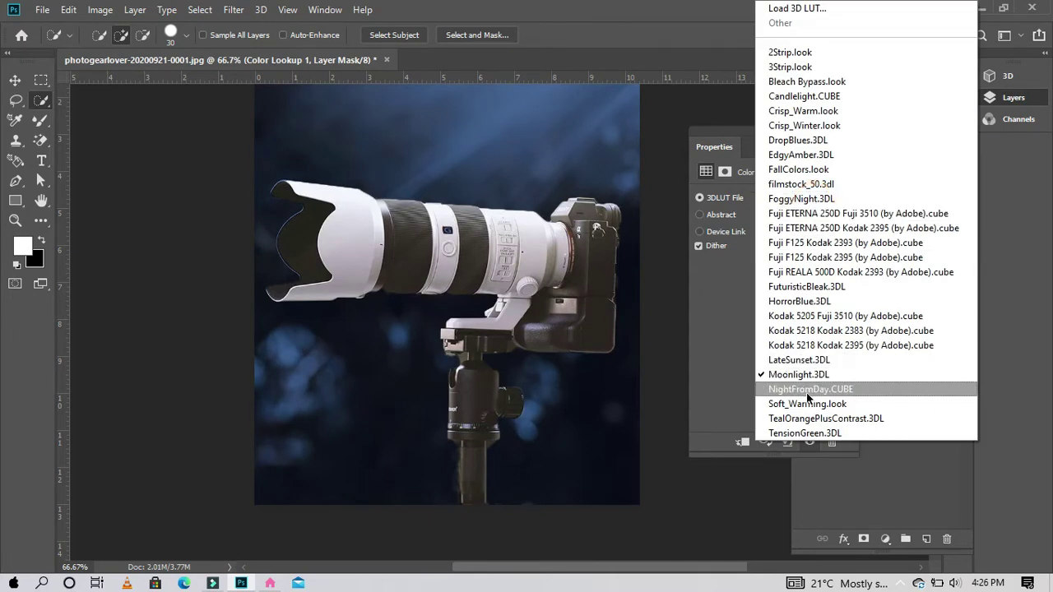
{"action": "left_click", "coordinate": [806, 390]}
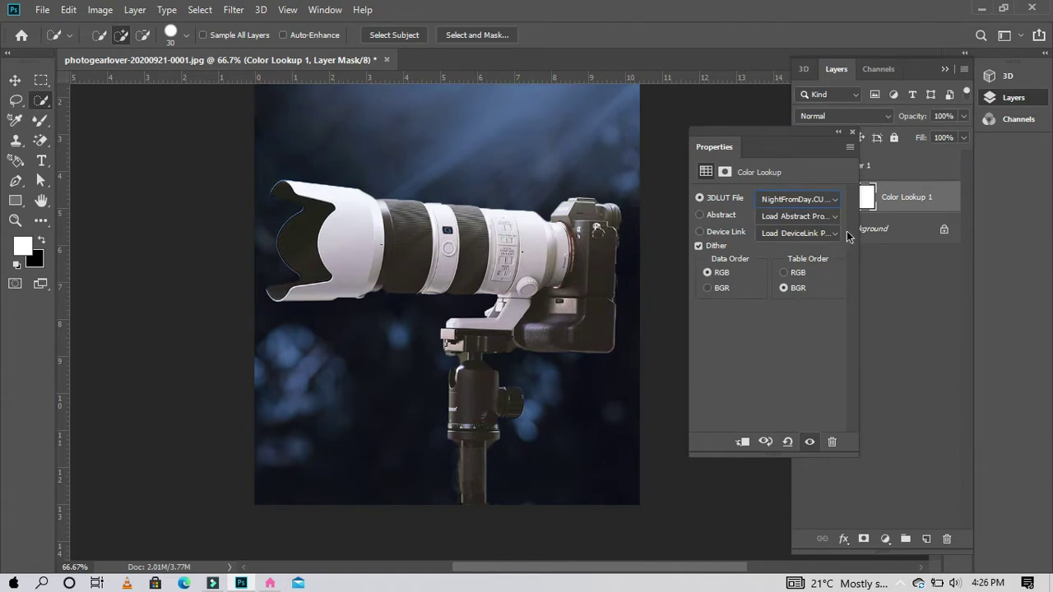
{"action": "left_click", "coordinate": [854, 134]}
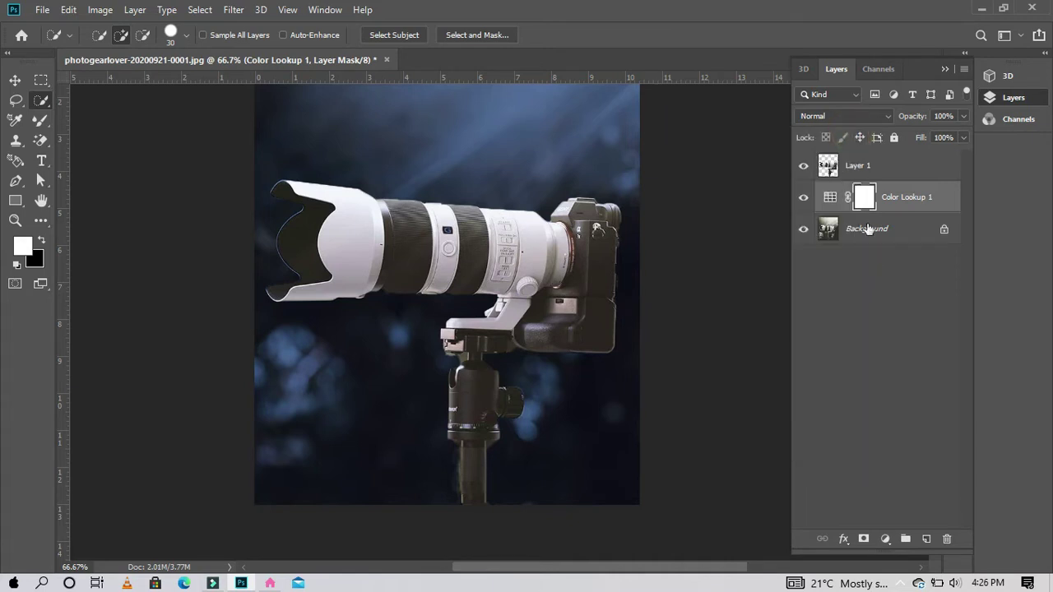
On Layer 1, select the white lens and tripod foot and copy them to Layer 2
{"action": "left_click", "coordinate": [859, 163]}
{"action": "left_click", "coordinate": [393, 243]}
{"action": "left_click_drag", "start_coordinate": [387, 249], "coordinate": [527, 272]}
{"action": "key", "text": "ctrl+plus"}
{"action": "left_click_drag", "start_coordinate": [447, 287], "coordinate": [494, 319]}
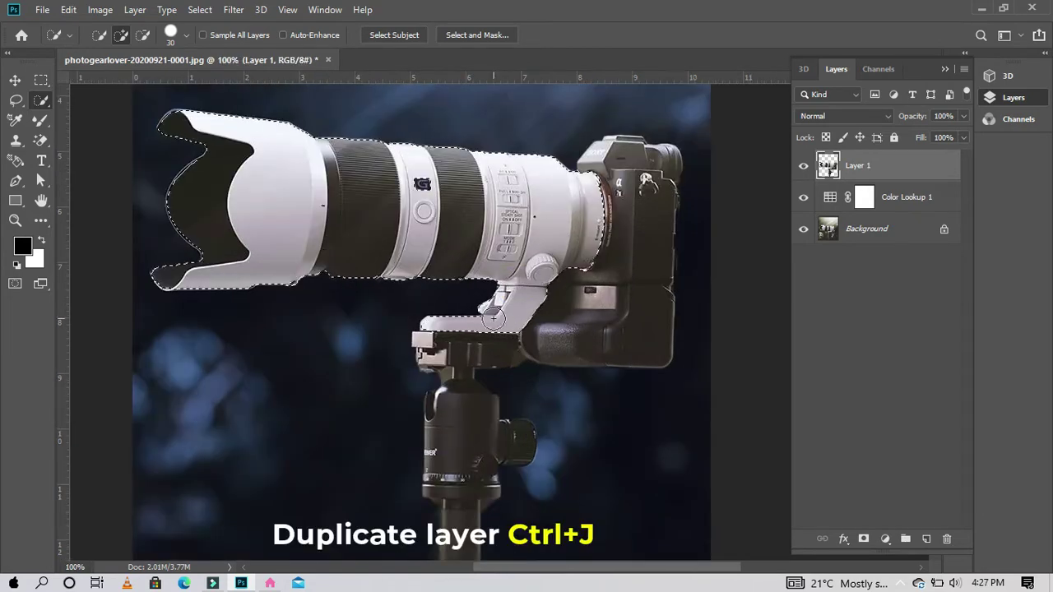
{"action": "scroll", "coordinate": [510, 297], "scroll_direction": "up", "scroll_amount": 3}
{"action": "key", "text": "ctrl+j"}
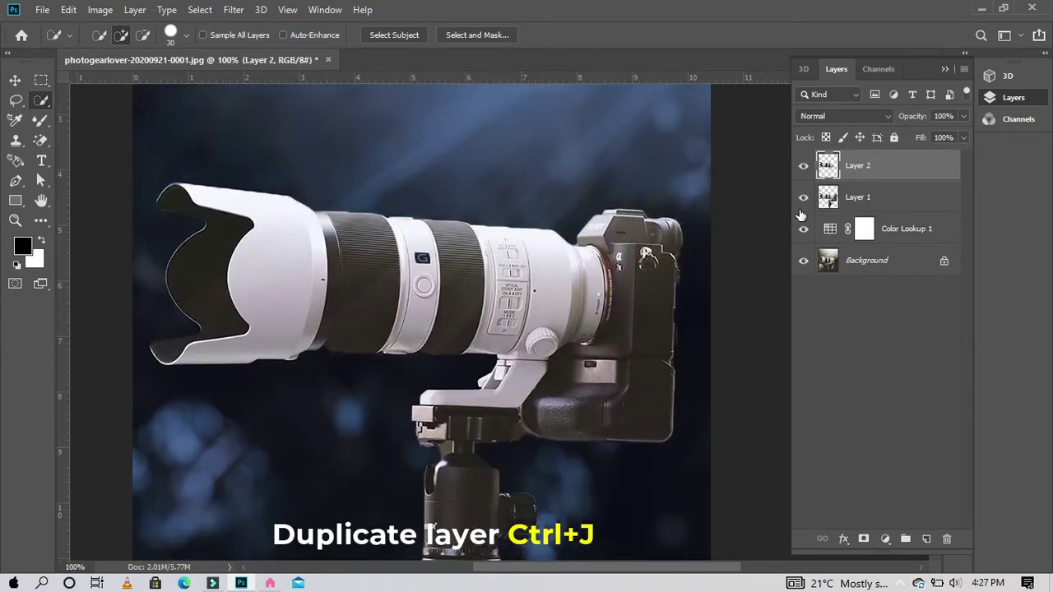
Toggle the color lookup, Layer 1 and background visibility to check the lens cut-out, then select Layer 1
{"action": "left_click", "coordinate": [803, 230]}
{"action": "left_click", "coordinate": [803, 231]}
{"action": "left_click", "coordinate": [804, 199]}
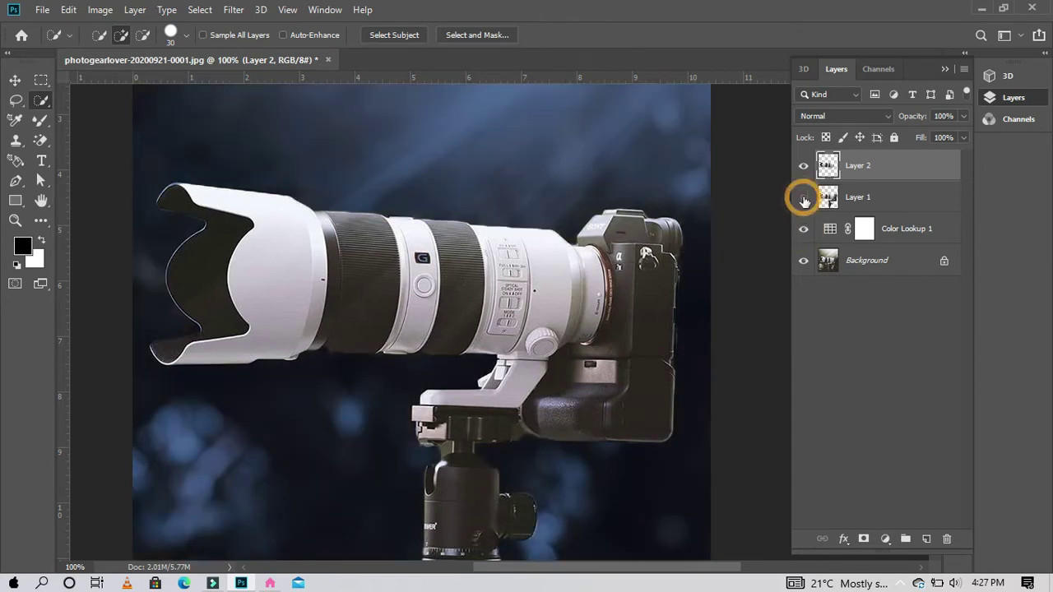
{"action": "left_click", "coordinate": [803, 260]}
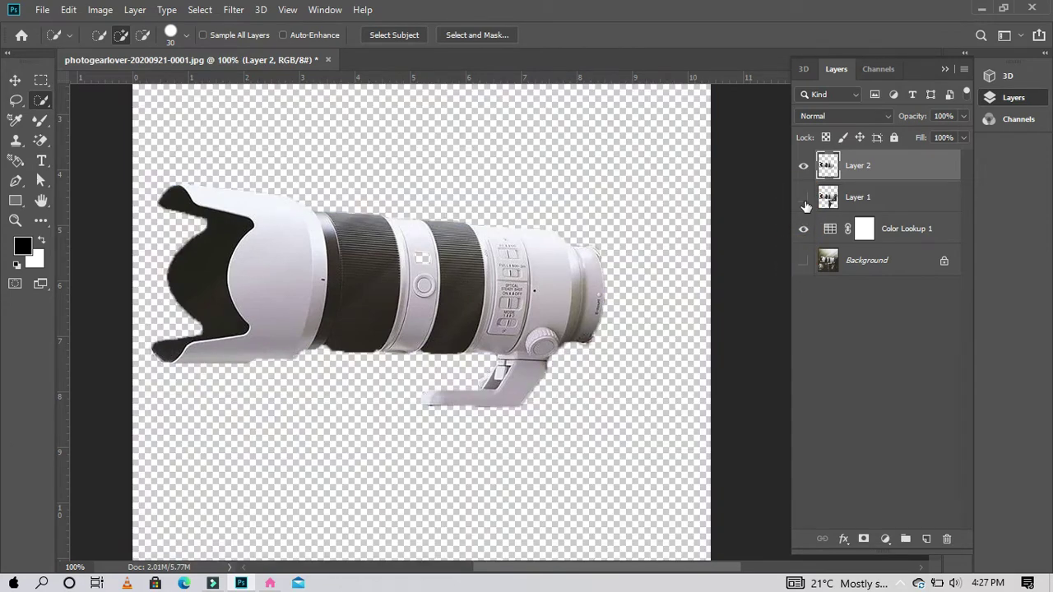
{"action": "left_click", "coordinate": [804, 197]}
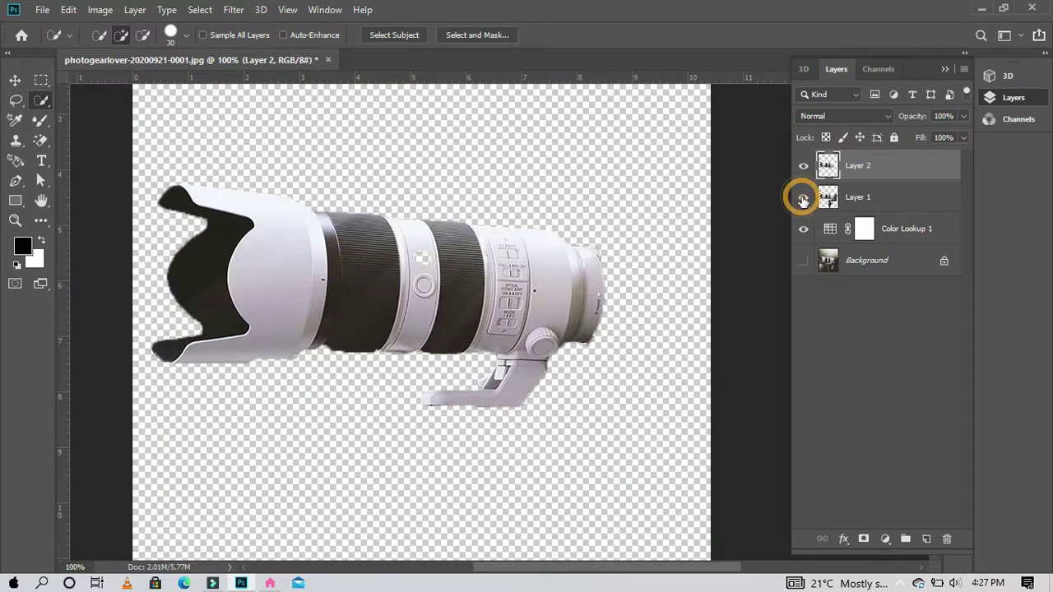
{"action": "left_click", "coordinate": [803, 261]}
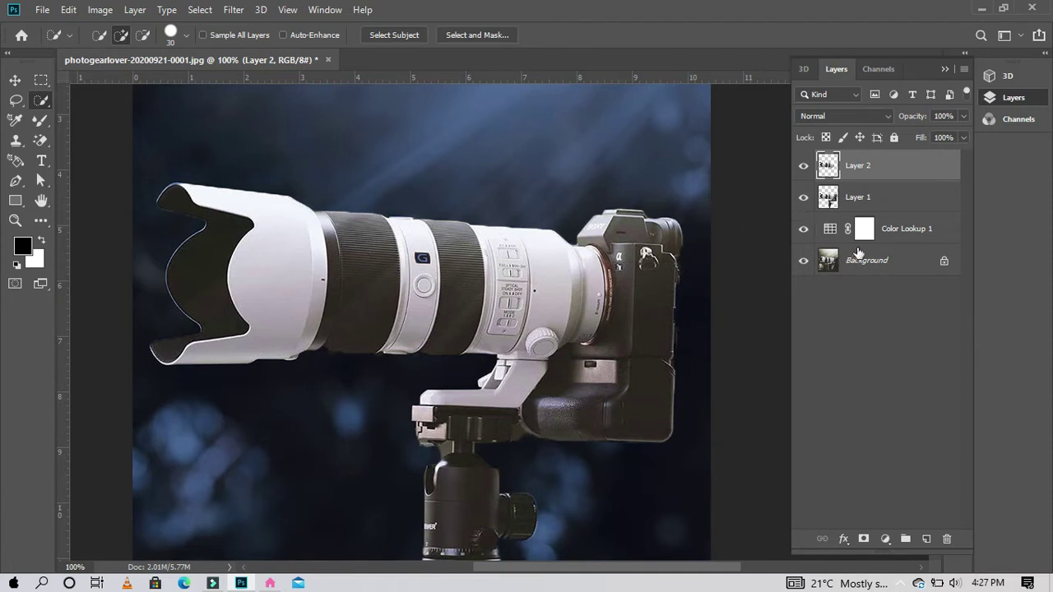
{"action": "left_click", "coordinate": [867, 204]}
Set Layer 2's blend mode to Linear Dodge (Add) so the lens glows
{"action": "left_click", "coordinate": [870, 167]}
{"action": "left_click", "coordinate": [886, 116]}
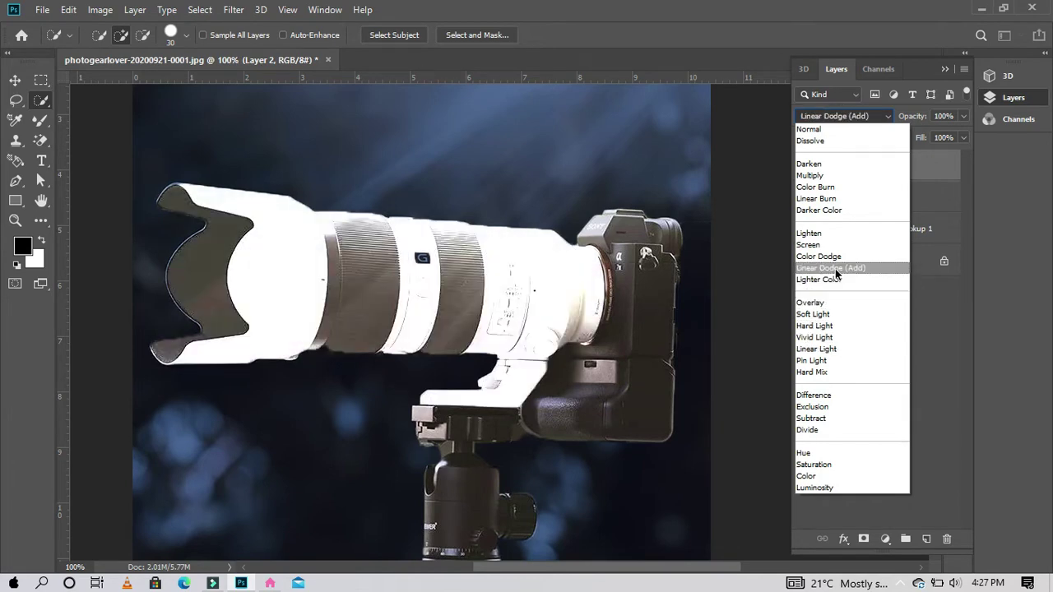
{"action": "left_click", "coordinate": [944, 312]}
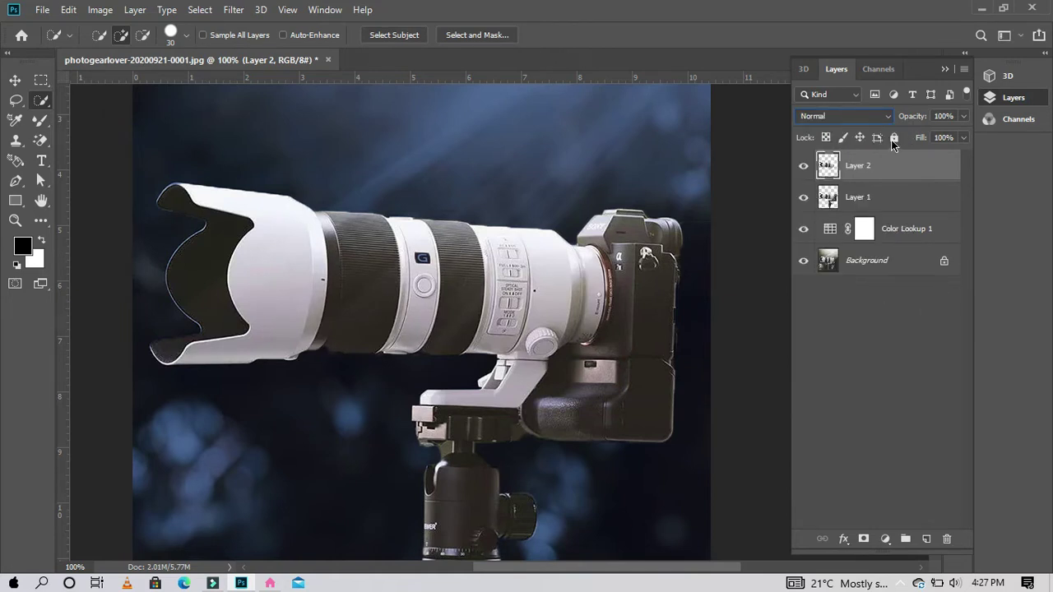
{"action": "left_click", "coordinate": [888, 120]}
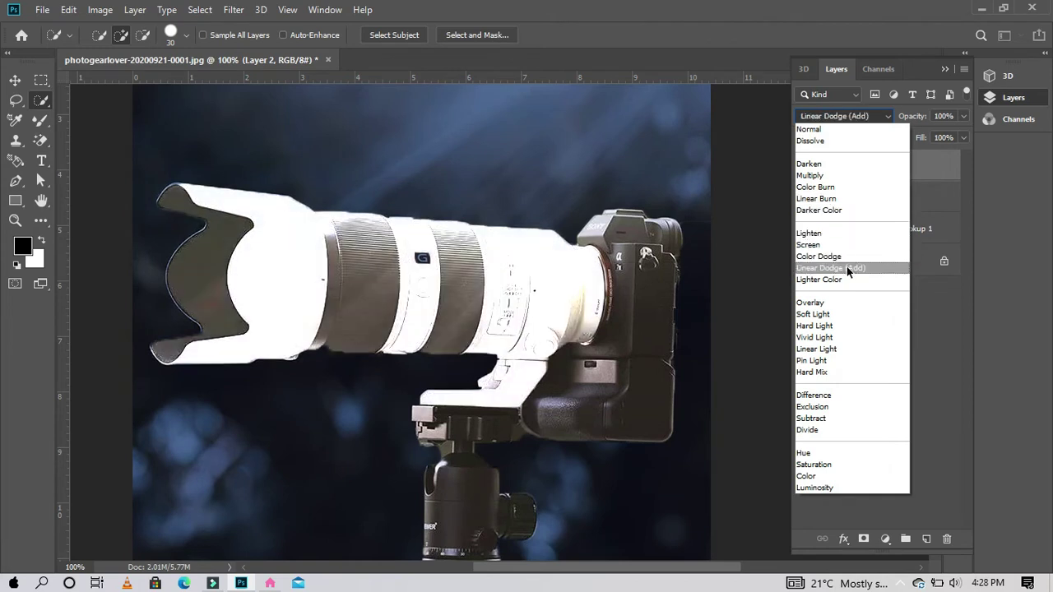
{"action": "left_click", "coordinate": [847, 269]}
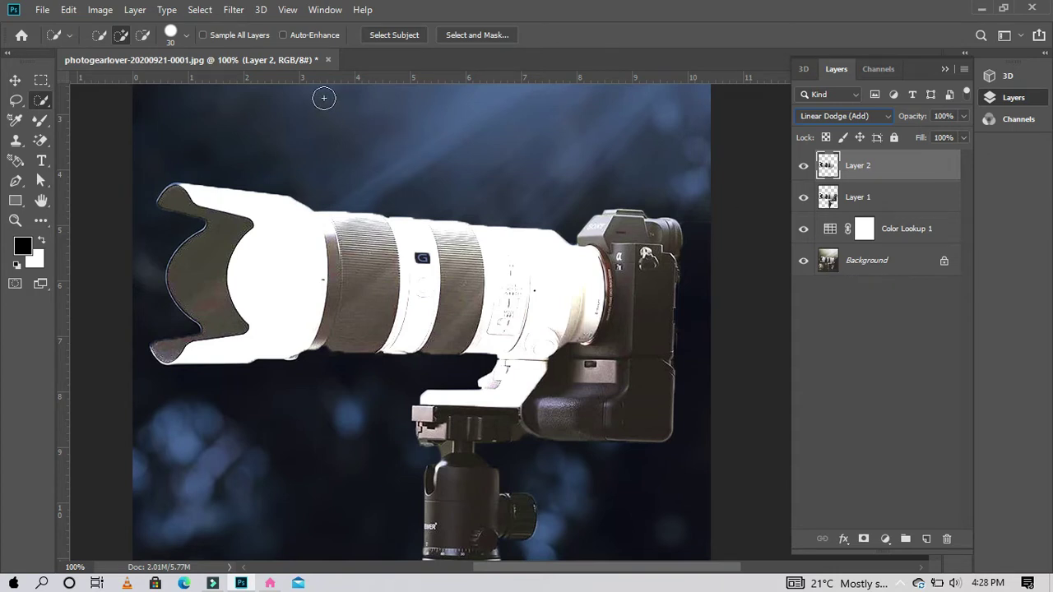
{"action": "left_click", "coordinate": [234, 10]}
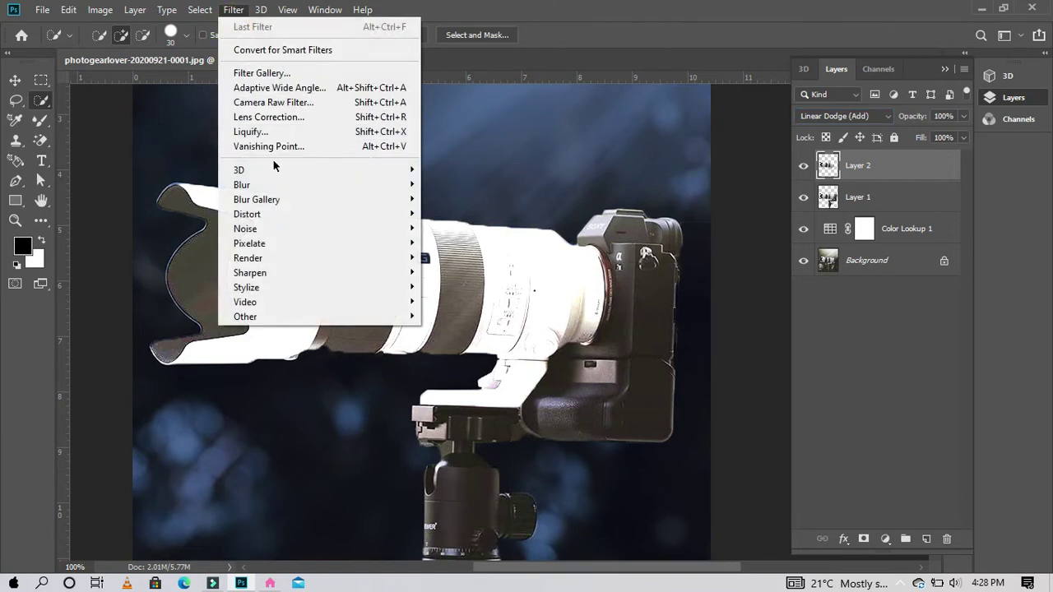
{"action": "mouse_move", "coordinate": [241, 185]}
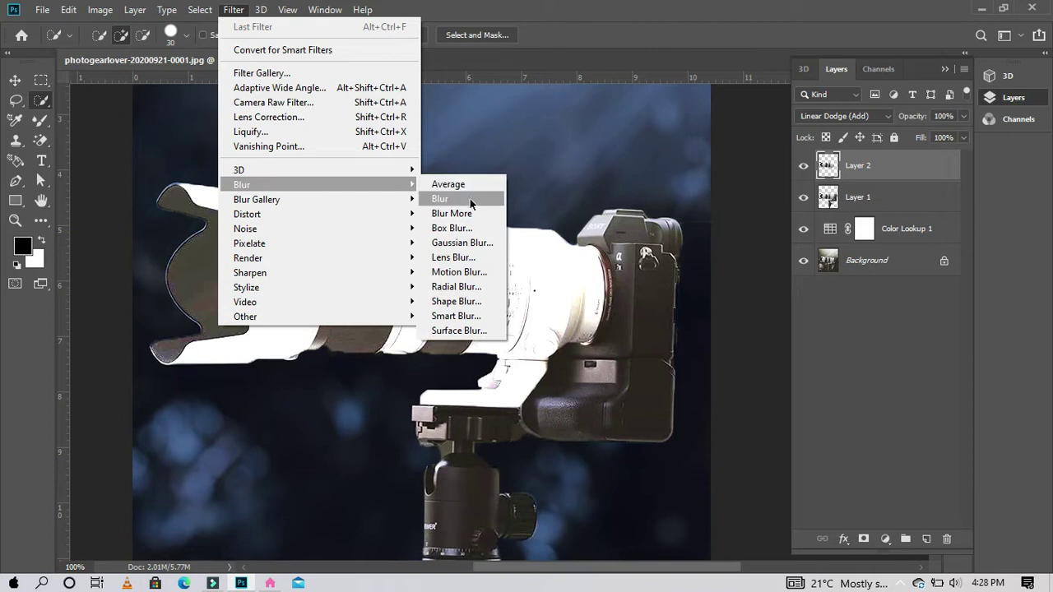
Apply a 2.9-pixel Gaussian Blur to Layer 2
{"action": "left_click", "coordinate": [463, 241]}
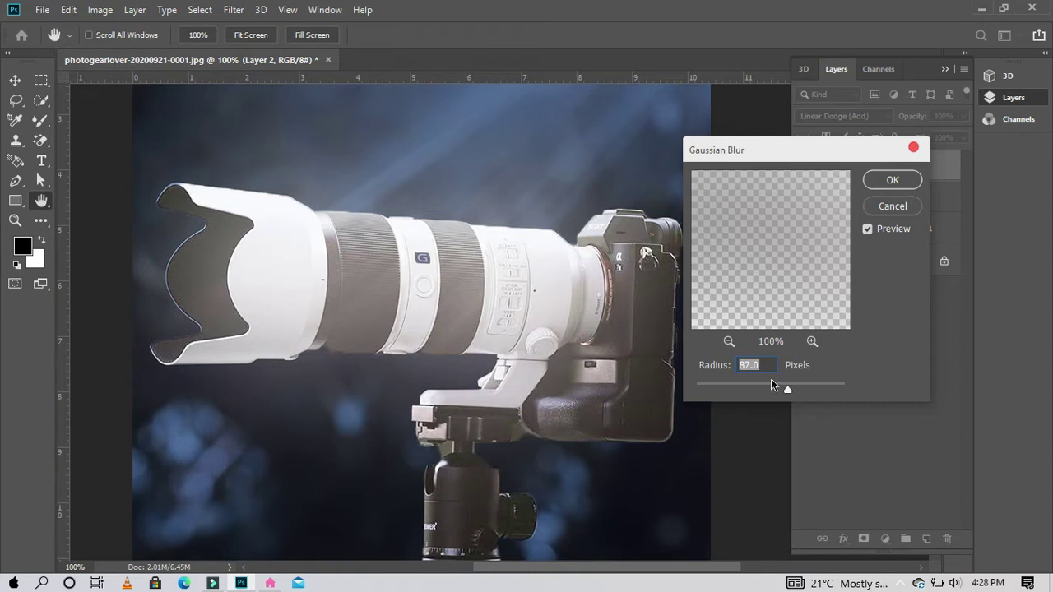
{"action": "left_click_drag", "start_coordinate": [790, 391], "coordinate": [760, 397]}
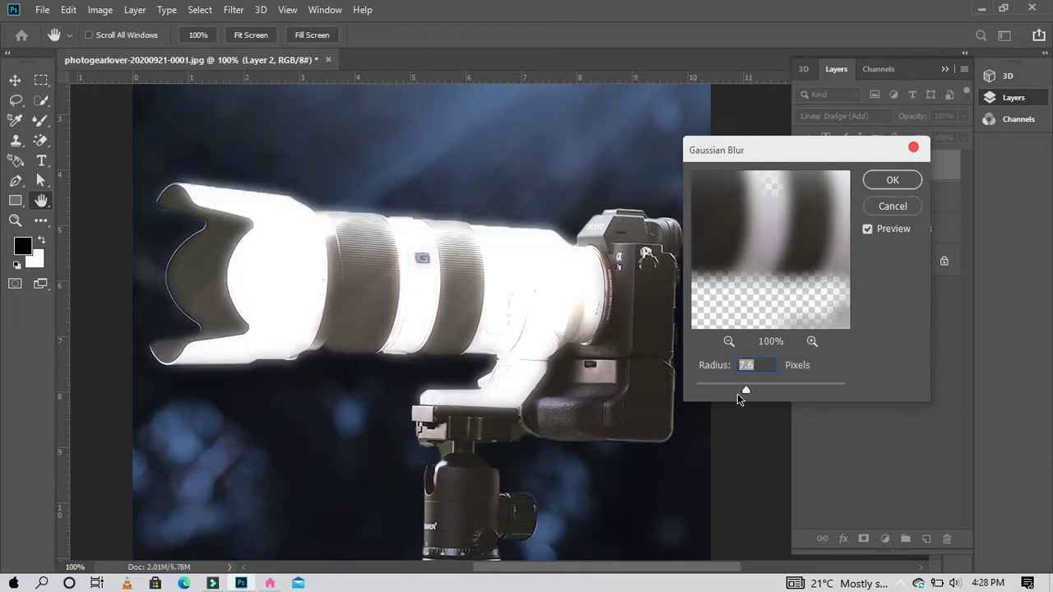
{"action": "left_click_drag", "start_coordinate": [745, 393], "coordinate": [732, 390]}
{"action": "left_click_drag", "start_coordinate": [735, 390], "coordinate": [708, 390]}
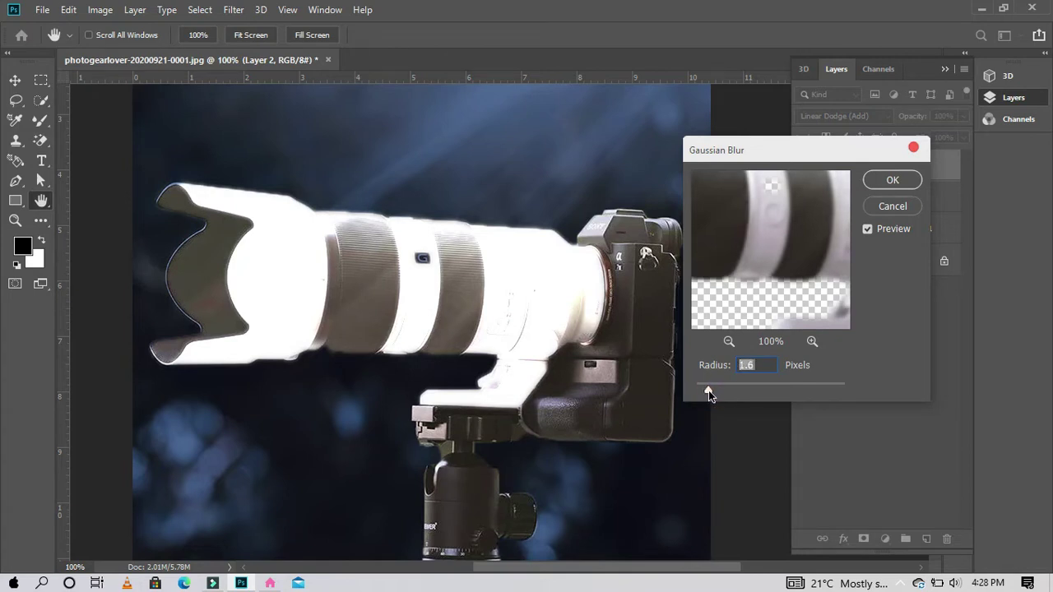
{"action": "left_click_drag", "start_coordinate": [711, 390], "coordinate": [712, 391]}
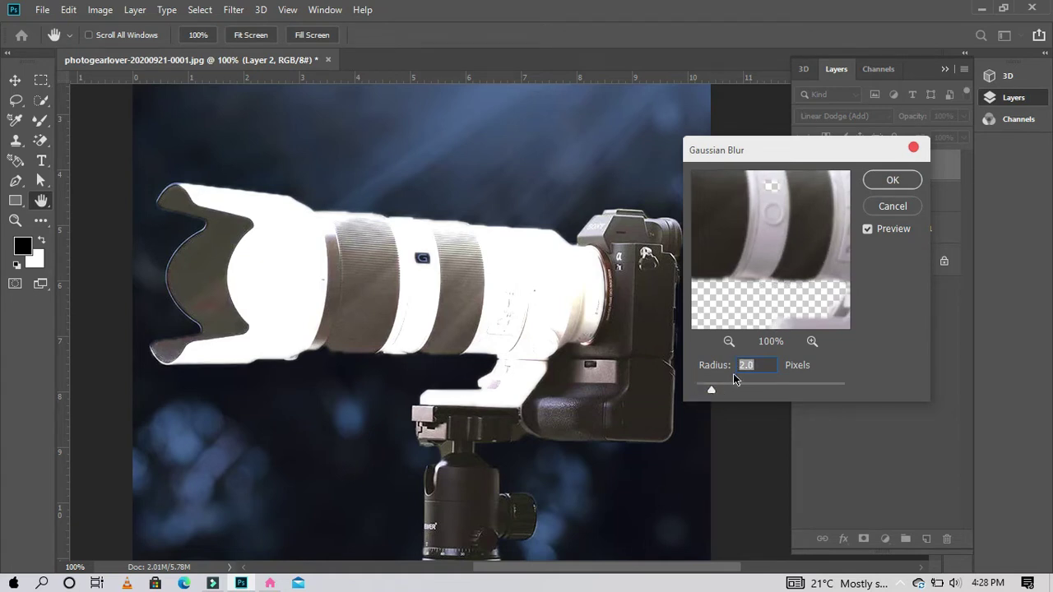
{"action": "left_click_drag", "start_coordinate": [719, 391], "coordinate": [719, 391]}
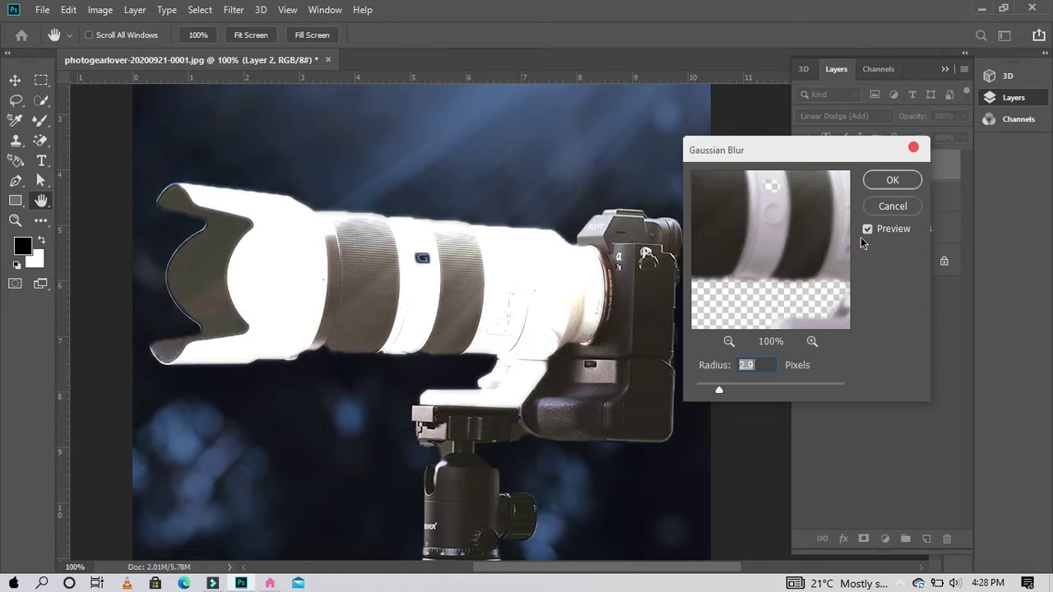
{"action": "left_click", "coordinate": [886, 182]}
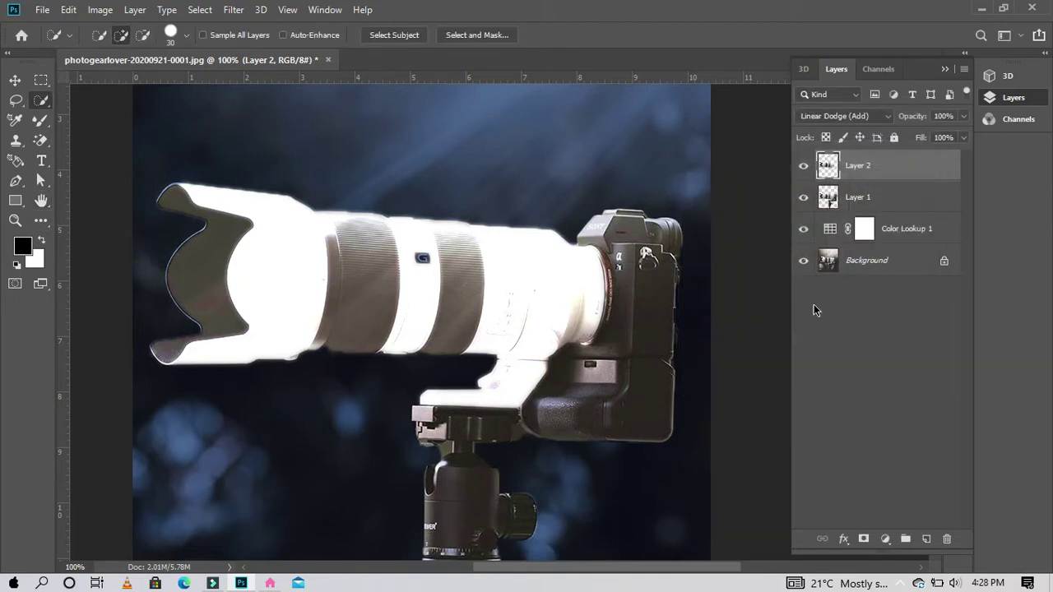
Toggle Layer 2's visibility to compare the glow, then duplicate it as Layer 2 copy
{"action": "left_click", "coordinate": [803, 166]}
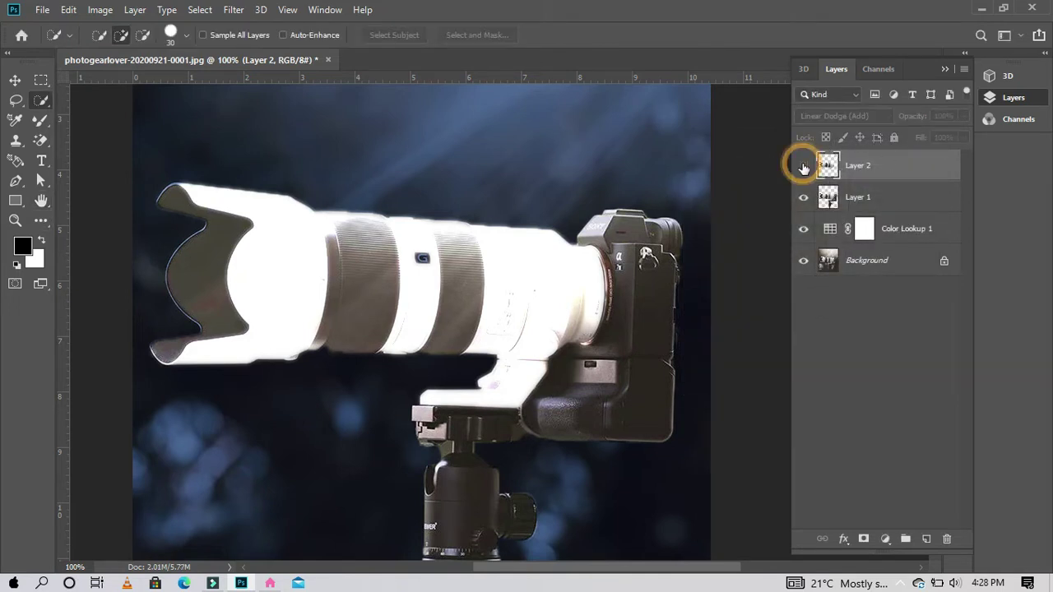
{"action": "left_click", "coordinate": [804, 166]}
{"action": "left_click", "coordinate": [804, 166]}
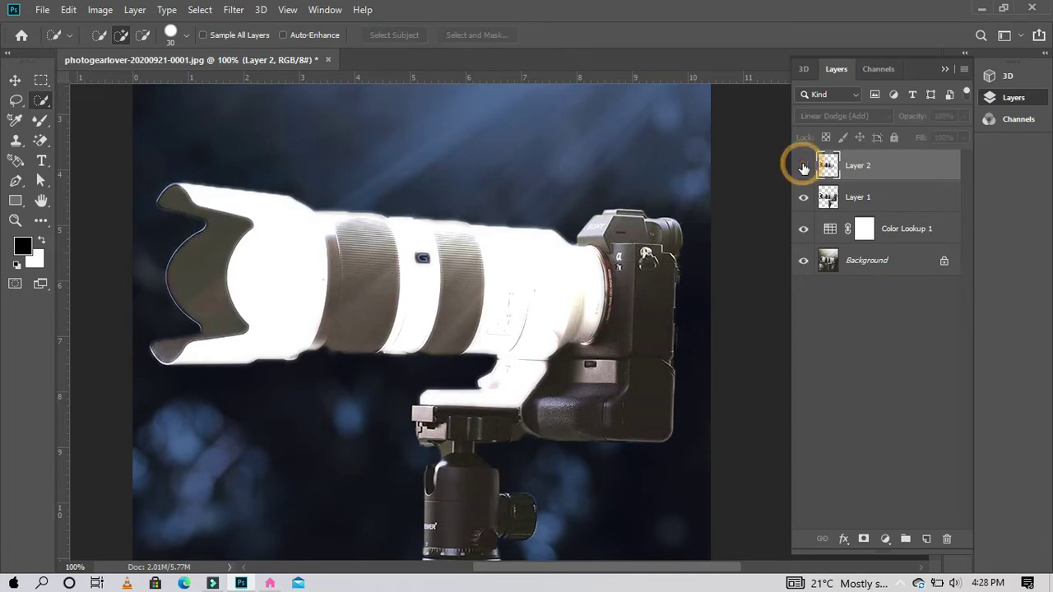
{"action": "left_click", "coordinate": [803, 166]}
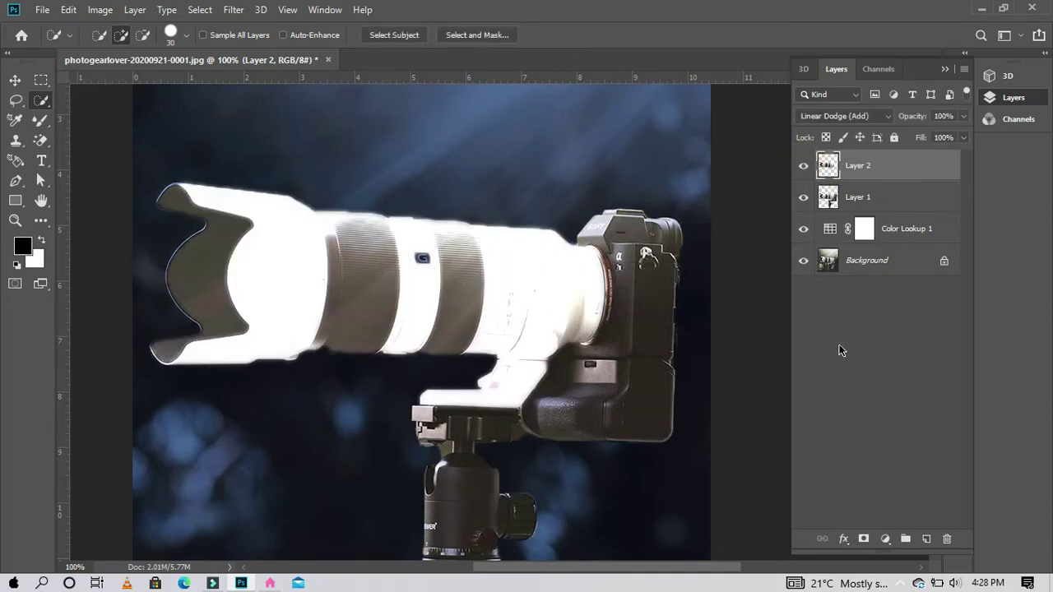
{"action": "key", "text": "ctrl+j"}
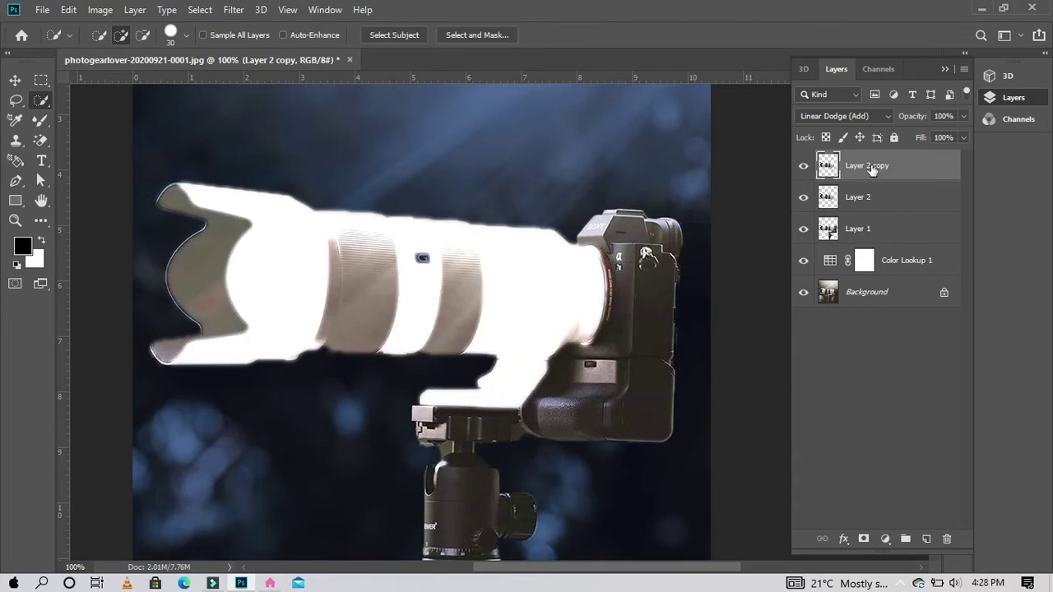
Blur Layer 2 copy with a 4.5-pixel Gaussian Blur for a wider bloom
{"action": "left_click", "coordinate": [233, 10]}
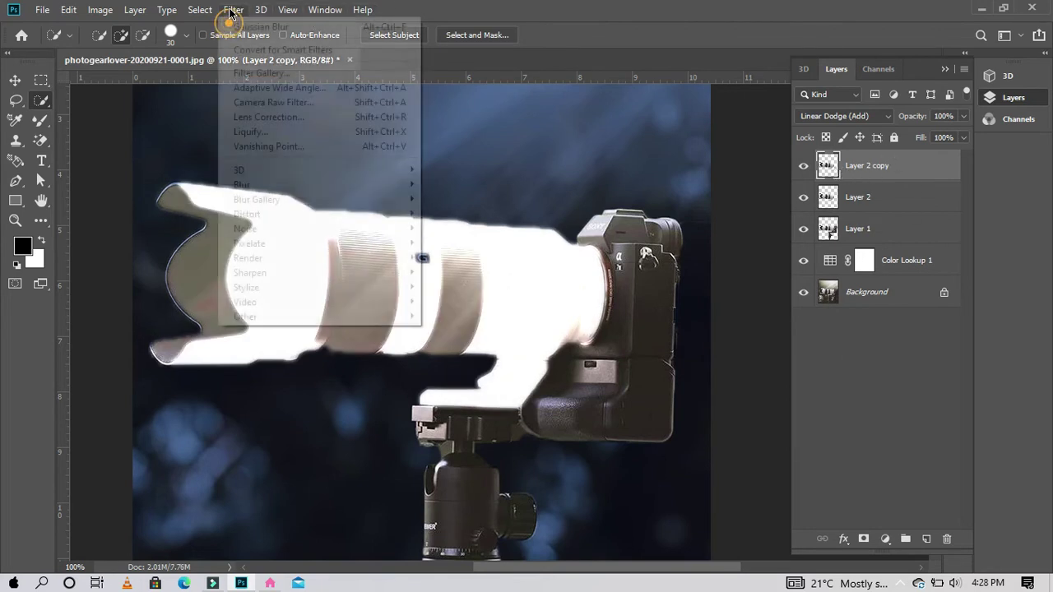
{"action": "mouse_move", "coordinate": [241, 184]}
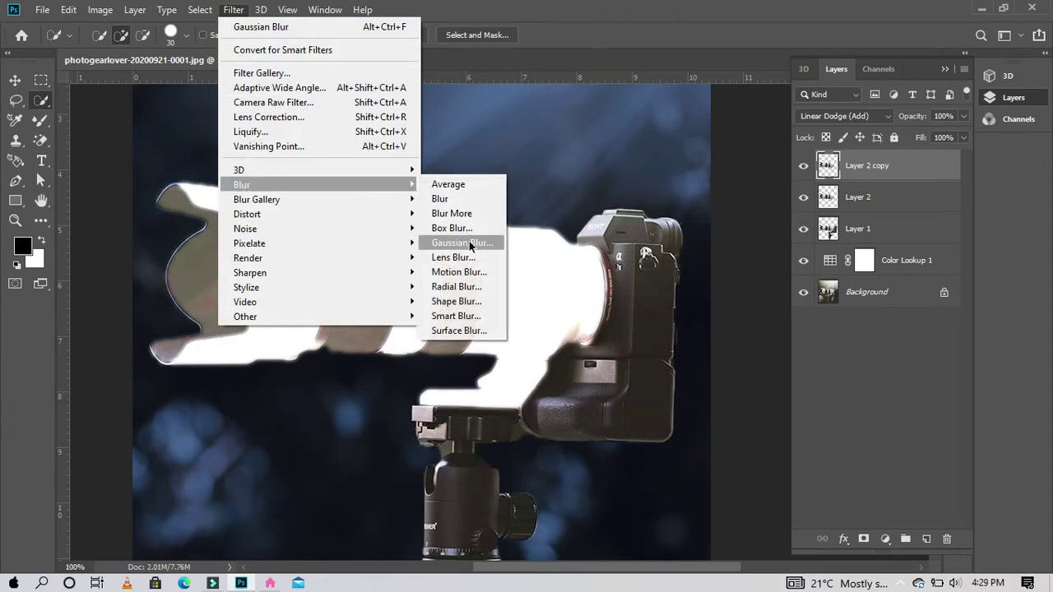
{"action": "left_click", "coordinate": [463, 243]}
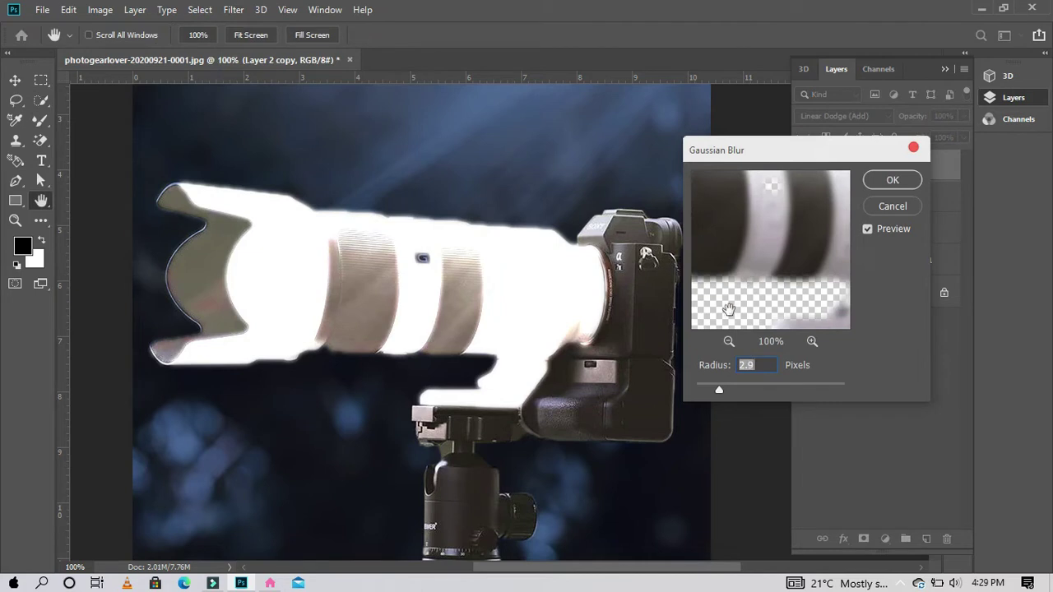
{"action": "left_click_drag", "start_coordinate": [718, 393], "coordinate": [702, 393]}
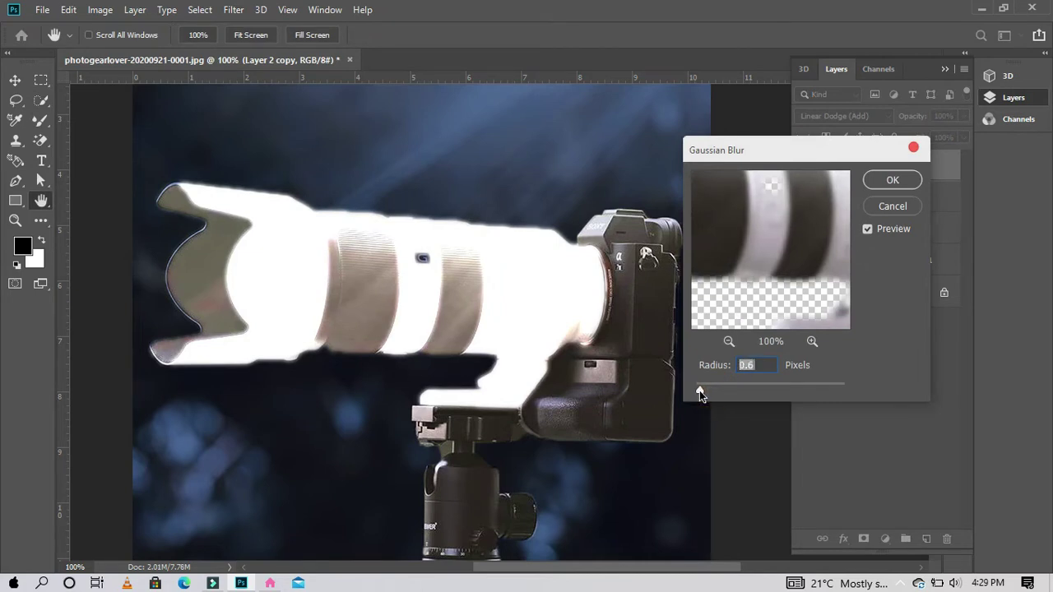
{"action": "left_click_drag", "start_coordinate": [701, 391], "coordinate": [756, 392]}
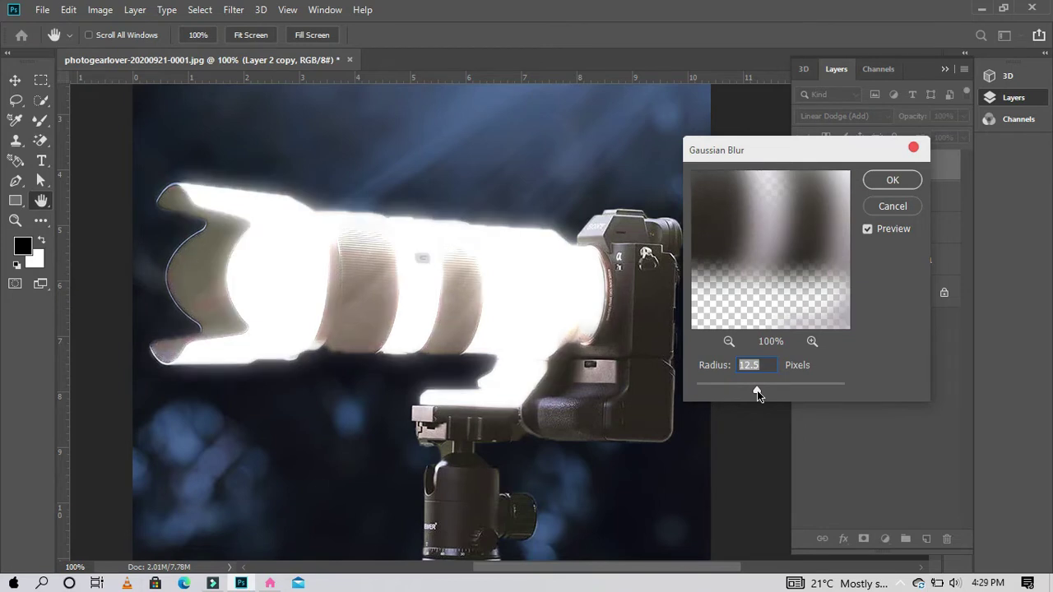
{"action": "left_click_drag", "start_coordinate": [757, 390], "coordinate": [732, 393]}
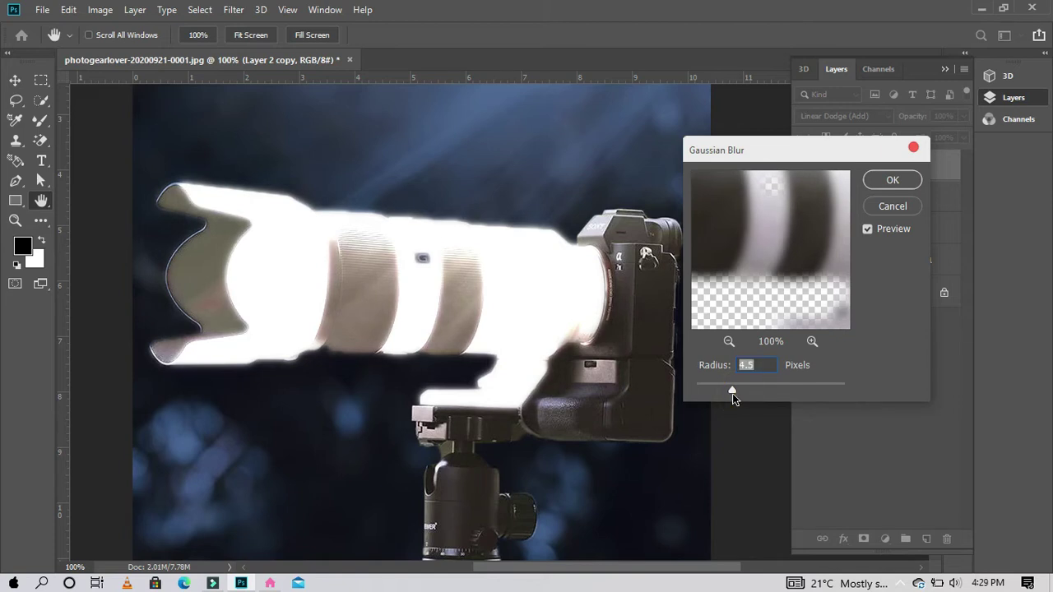
{"action": "left_click", "coordinate": [892, 181]}
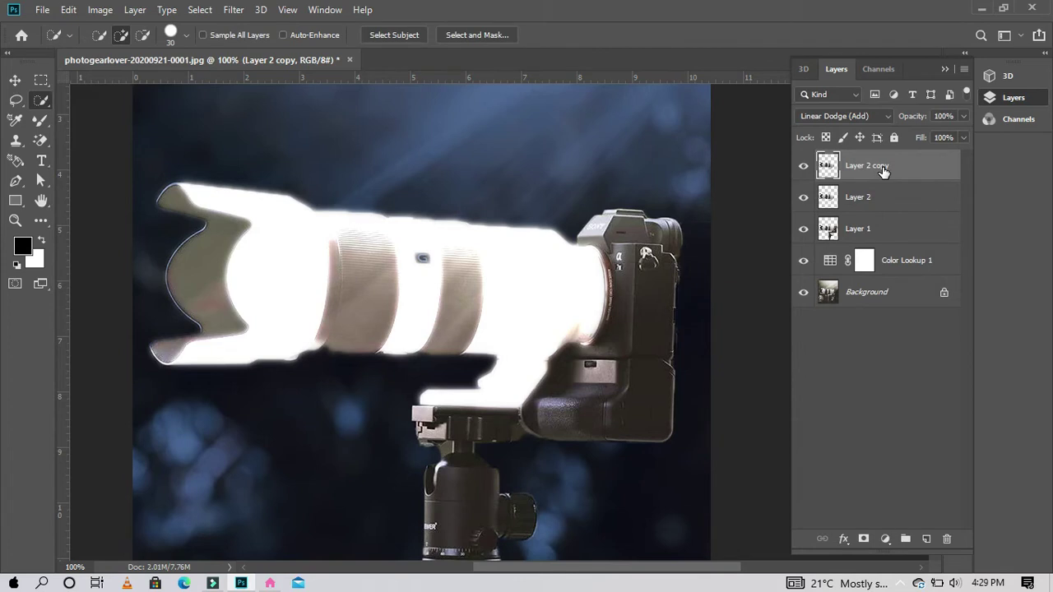
Duplicate the glow as Layer 2 copy 2, lightly Gaussian-blur it, then hide it to compare
{"action": "key", "text": "ctrl+j"}
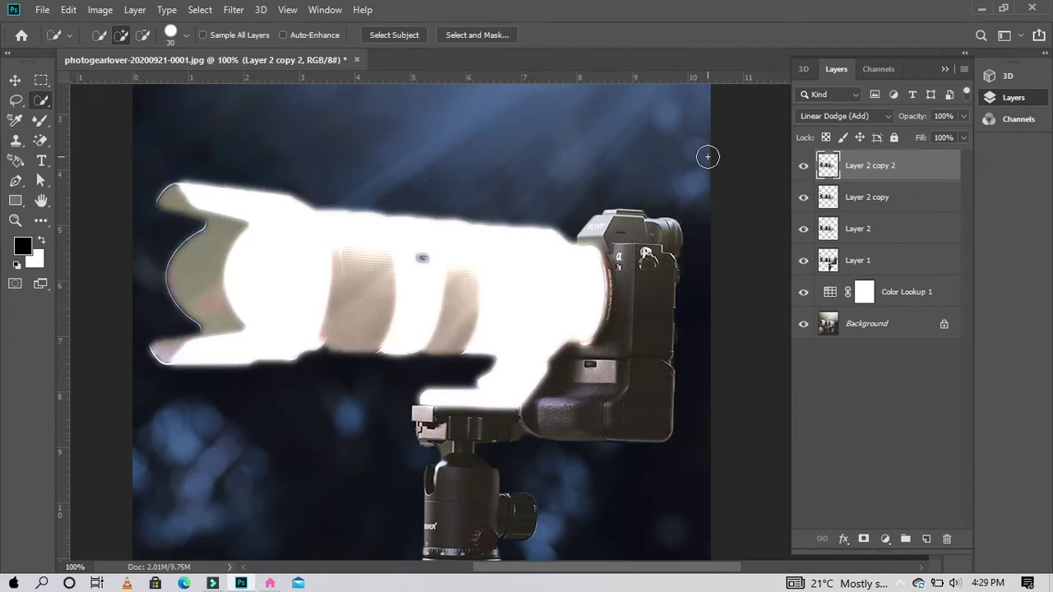
{"action": "left_click", "coordinate": [234, 10]}
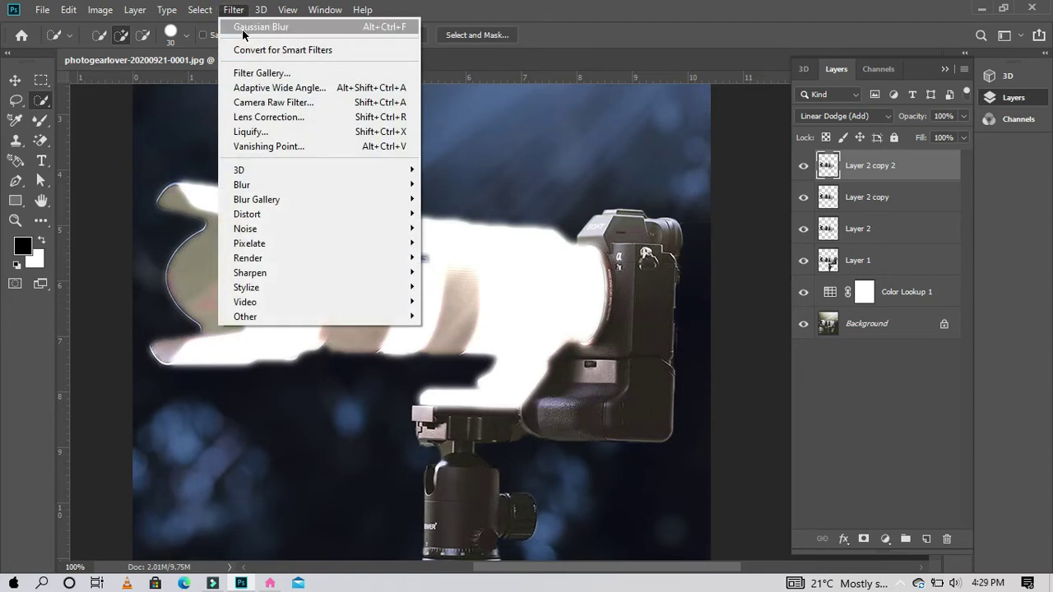
{"action": "mouse_move", "coordinate": [242, 184]}
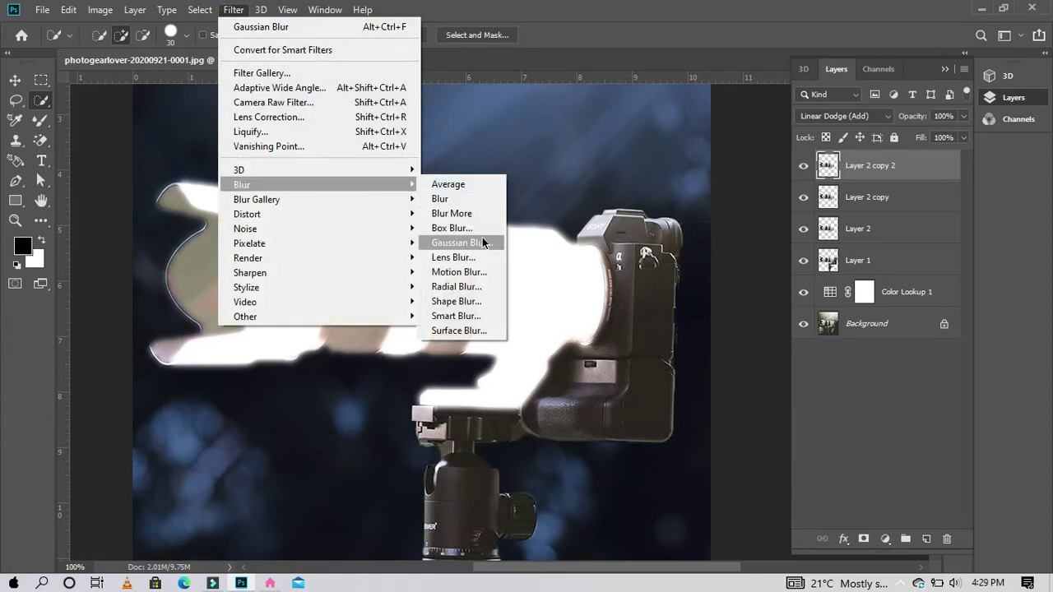
{"action": "left_click", "coordinate": [481, 244]}
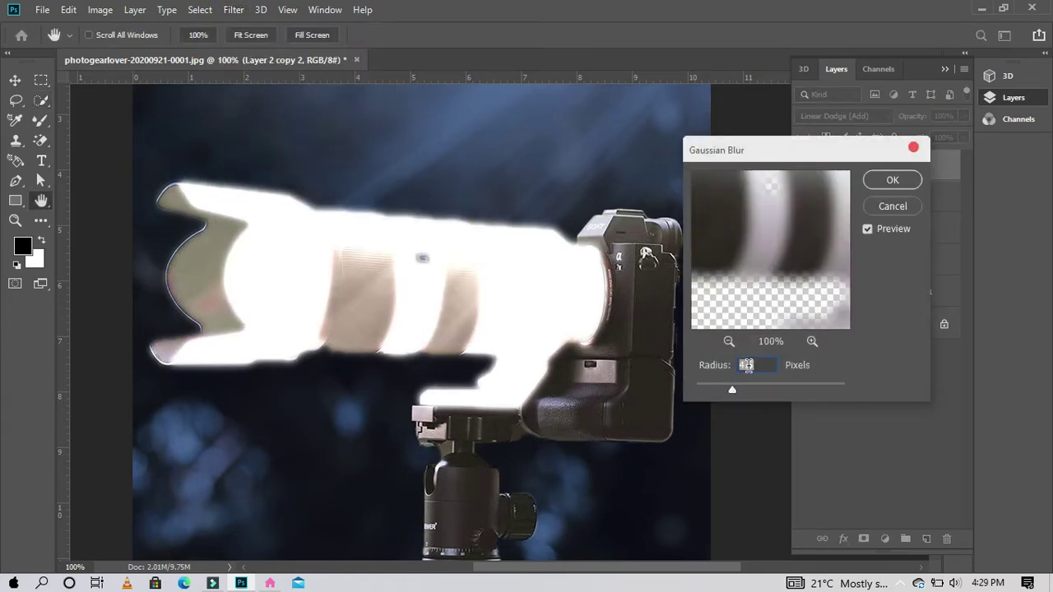
{"action": "mouse_move", "coordinate": [732, 391]}
{"action": "left_mouse_down"}
{"action": "mouse_move", "coordinate": [696, 390]}
{"action": "mouse_move", "coordinate": [828, 389]}
{"action": "mouse_move", "coordinate": [725, 401]}
{"action": "mouse_move", "coordinate": [706, 390]}
{"action": "left_mouse_up"}
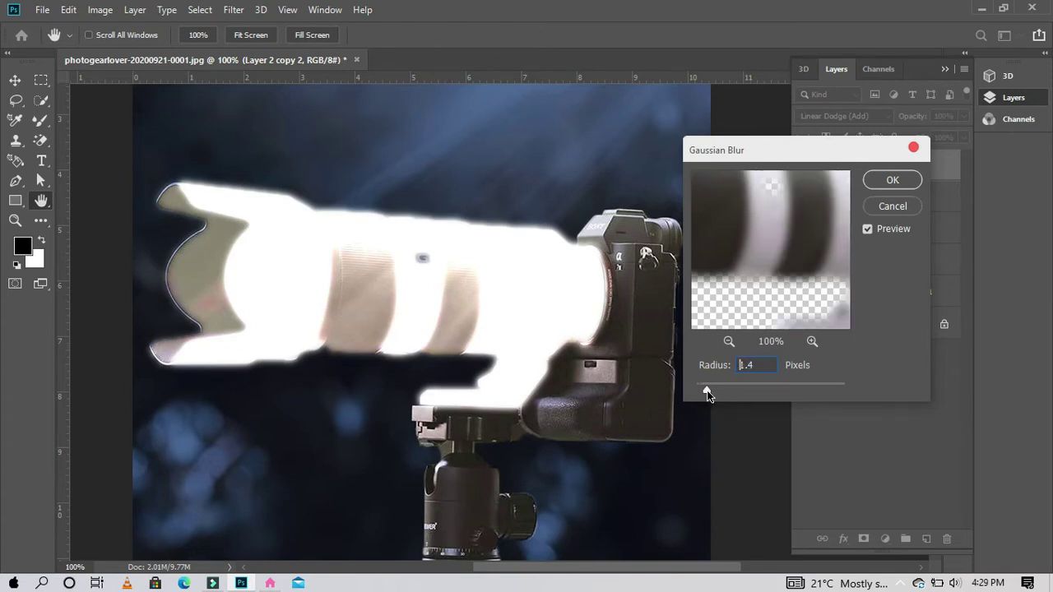
{"action": "left_click", "coordinate": [893, 180]}
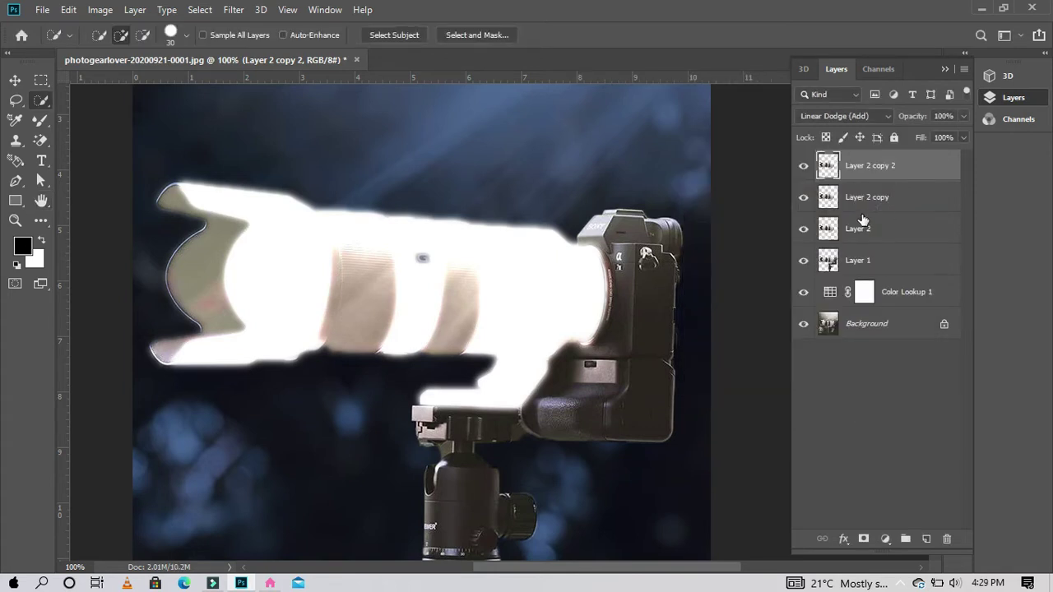
{"action": "left_click", "coordinate": [803, 166]}
Compare the lens glow with Layer 2 copy 2 and Layer 2 copy shown and hidden
{"action": "left_click", "coordinate": [804, 166]}
{"action": "left_click", "coordinate": [804, 166]}
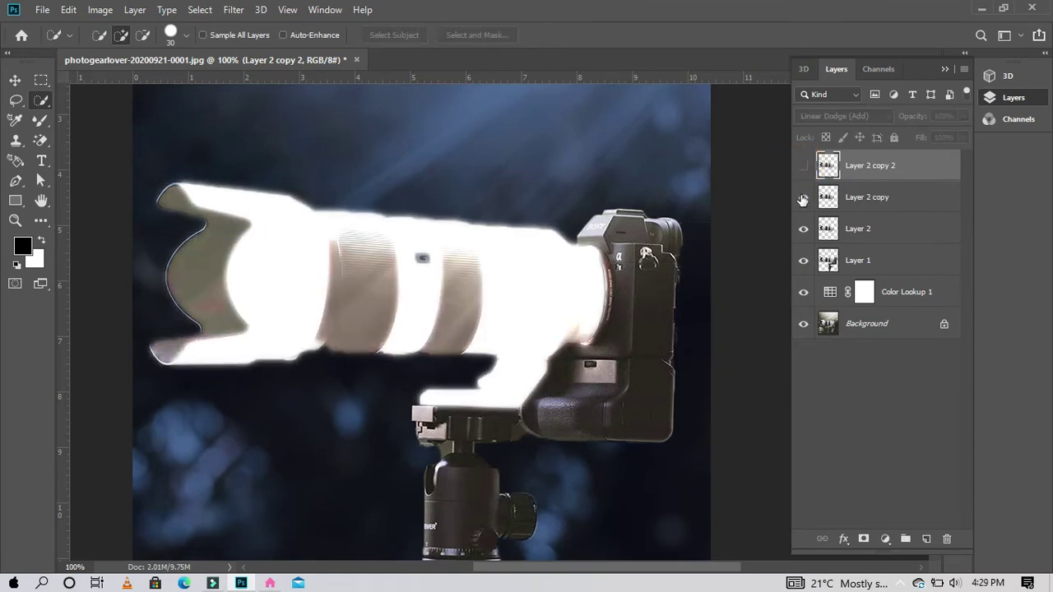
{"action": "left_click", "coordinate": [804, 198]}
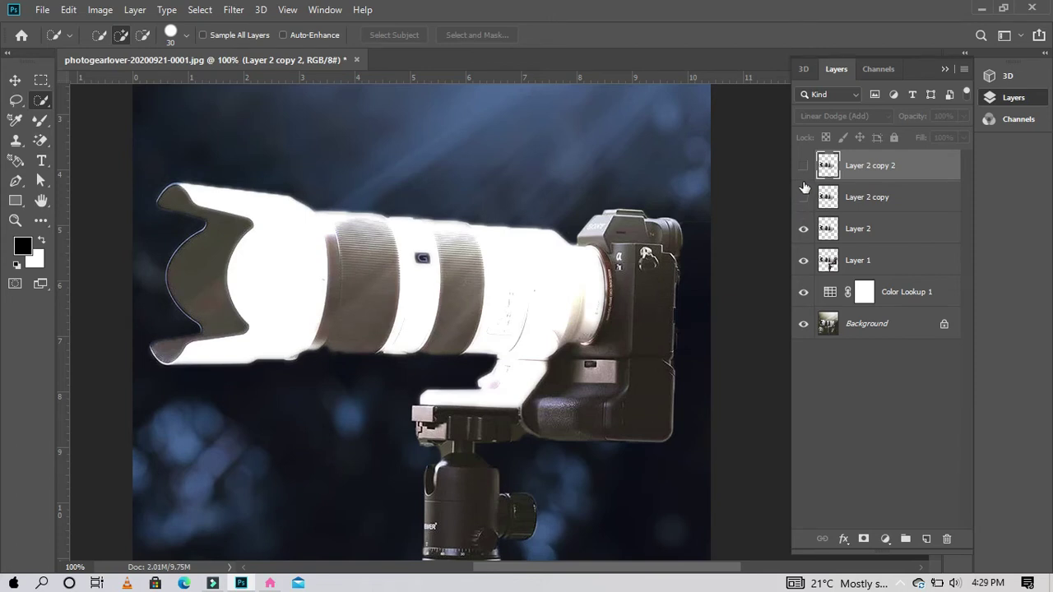
{"action": "left_click", "coordinate": [804, 166]}
{"action": "left_click", "coordinate": [805, 191]}
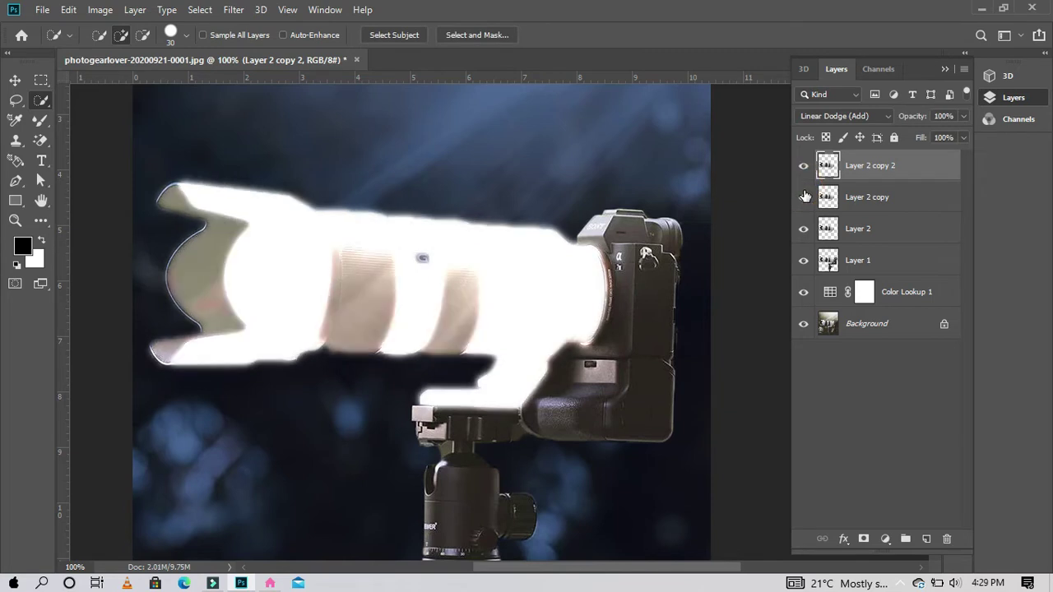
{"action": "left_click", "coordinate": [804, 199]}
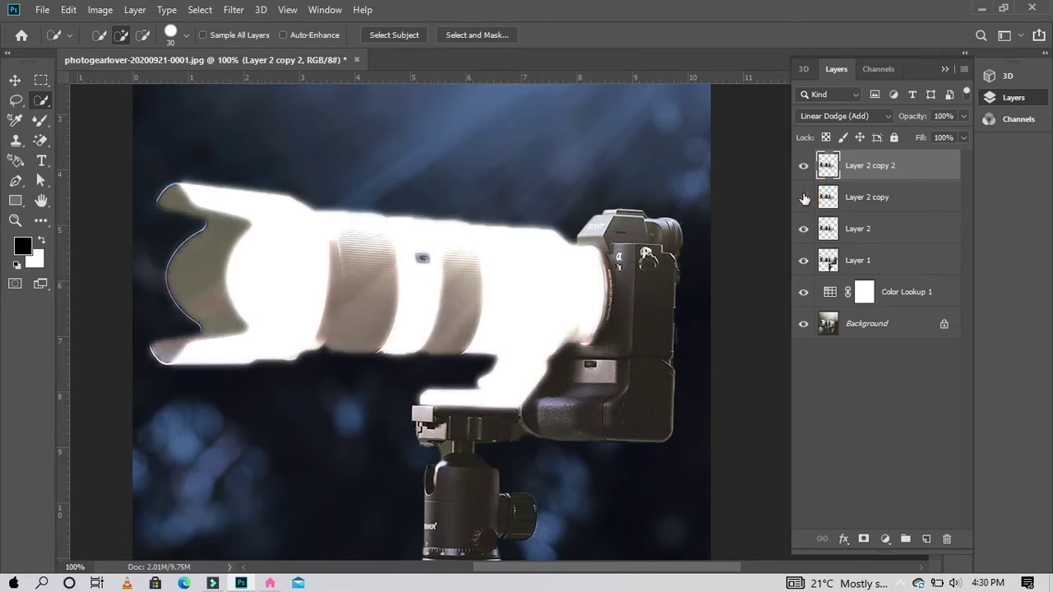
Leave Layer 2 copy 2 hidden with Layer 2 copy visible, and select Layer 1
{"action": "left_click", "coordinate": [804, 166]}
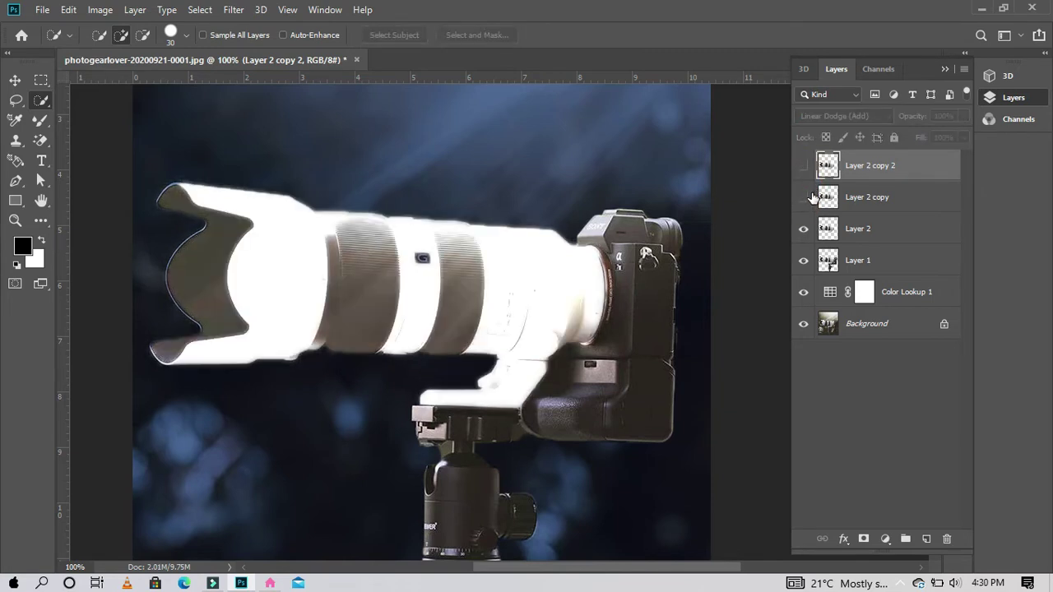
{"action": "left_click", "coordinate": [804, 198]}
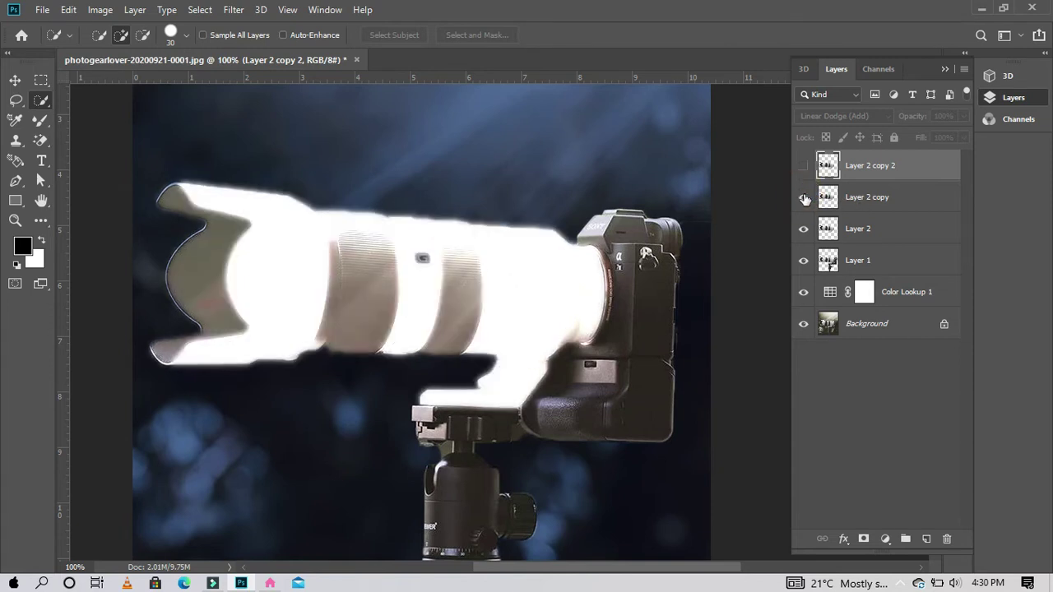
{"action": "left_click", "coordinate": [851, 263]}
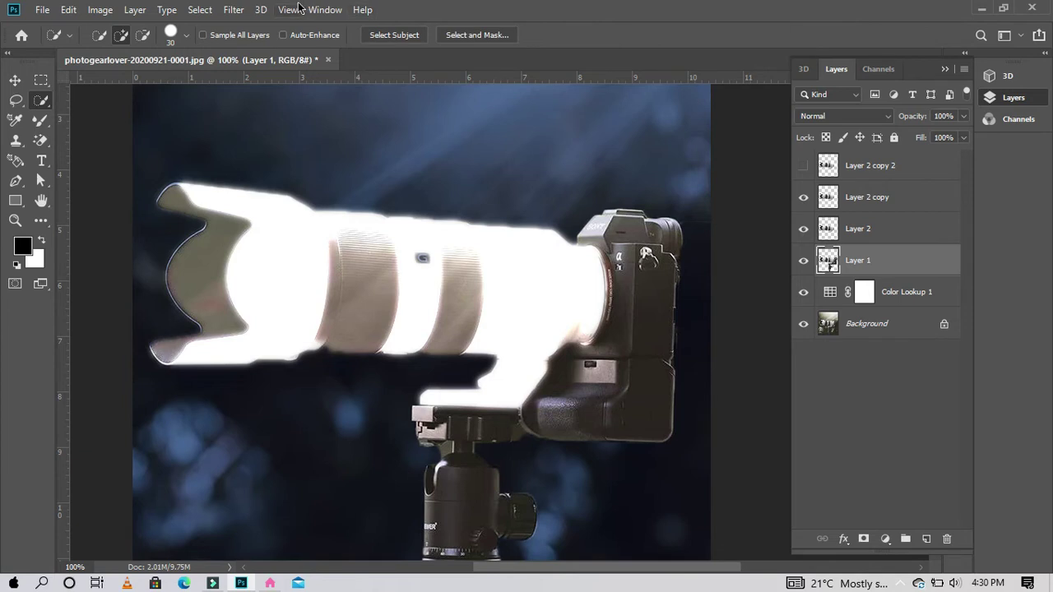
{"action": "left_click", "coordinate": [232, 10]}
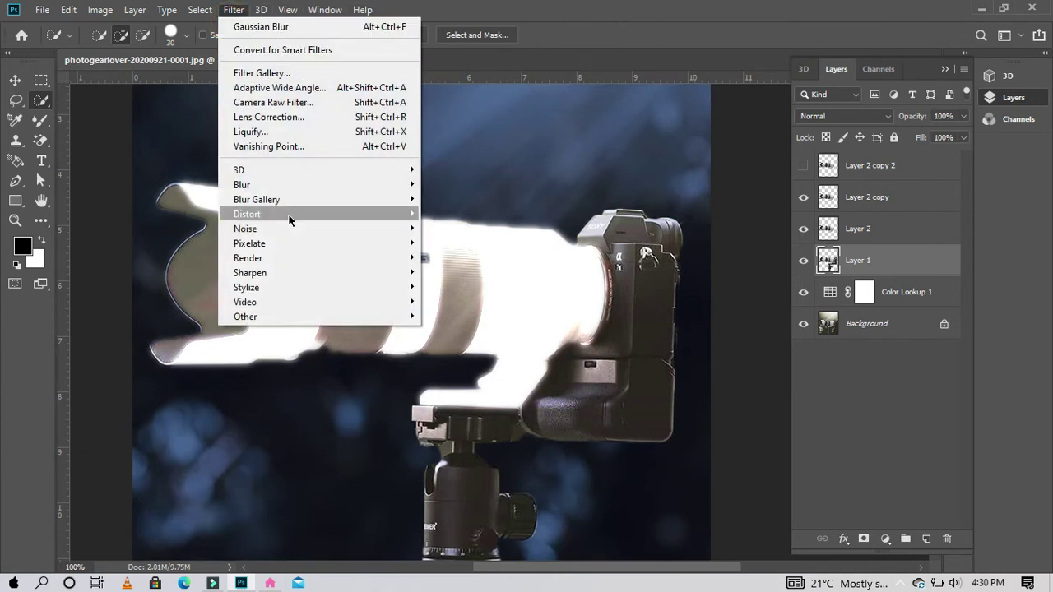
{"action": "mouse_move", "coordinate": [247, 184]}
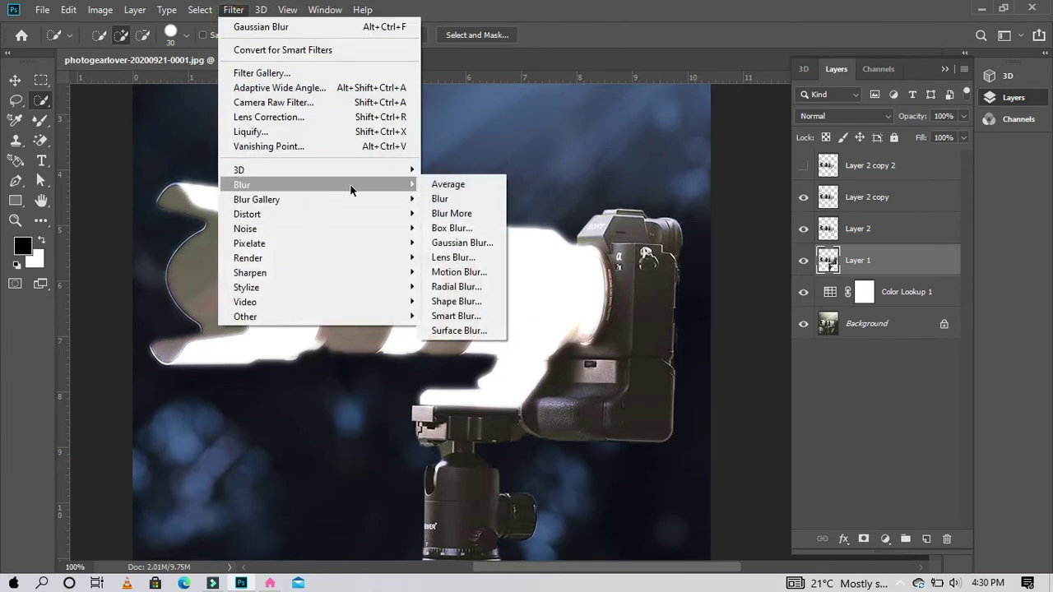
{"action": "left_click", "coordinate": [461, 243]}
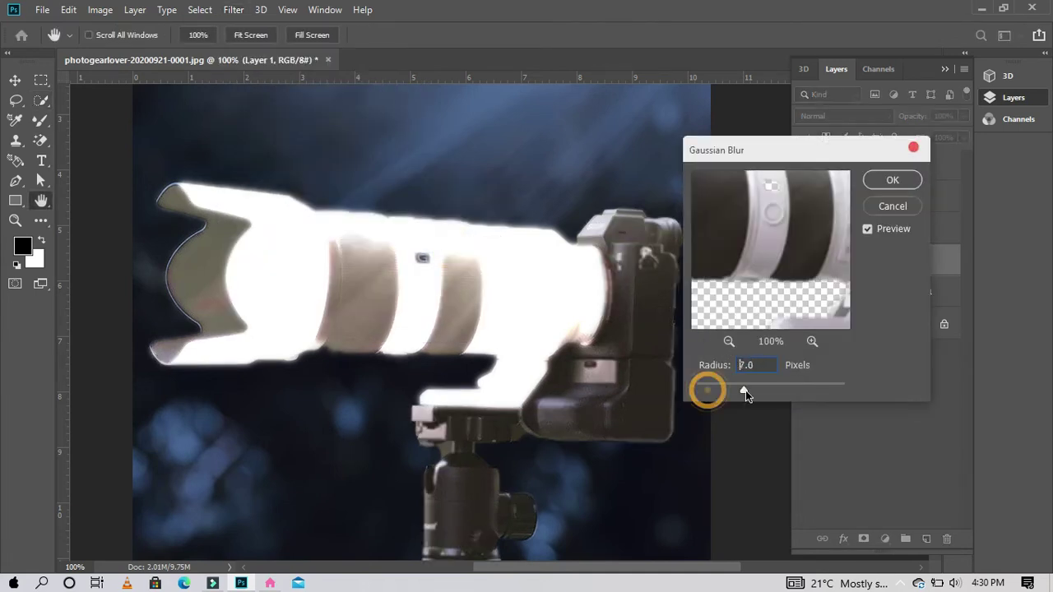
{"action": "left_click_drag", "start_coordinate": [709, 389], "coordinate": [761, 389]}
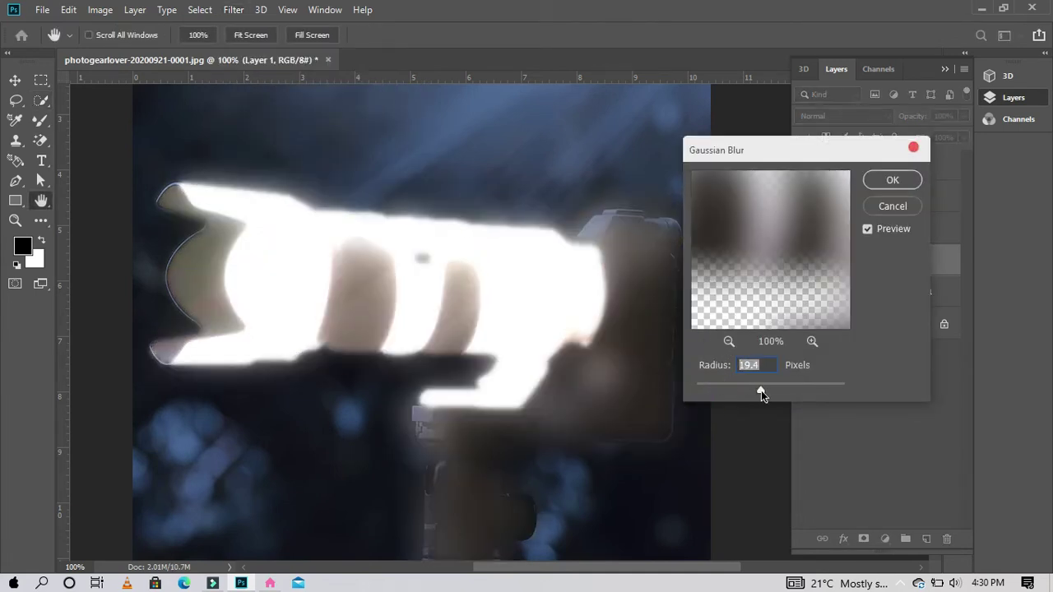
{"action": "left_click_drag", "start_coordinate": [761, 390], "coordinate": [737, 390]}
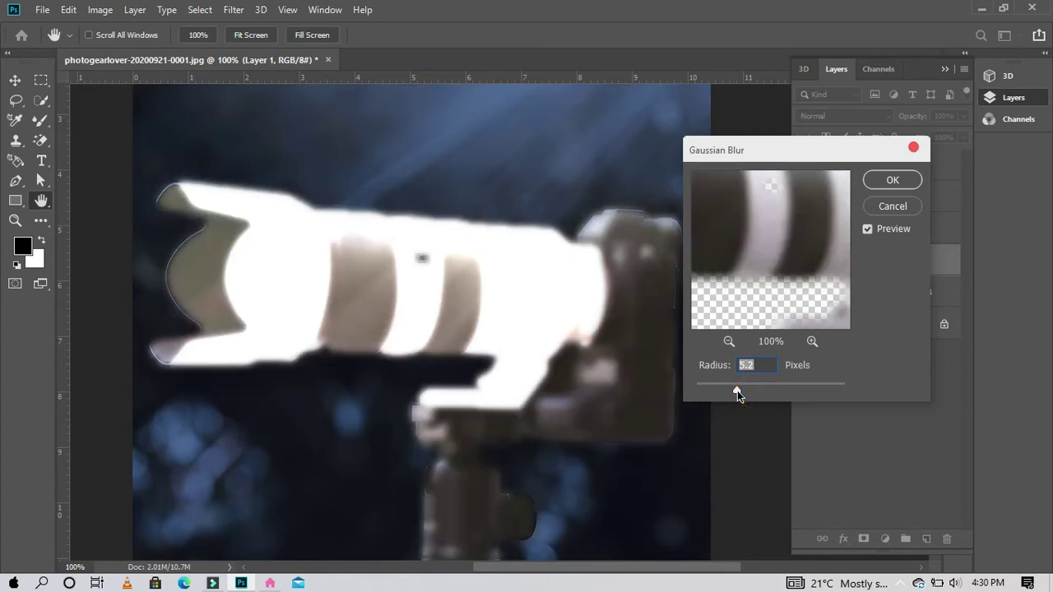
{"action": "left_click_drag", "start_coordinate": [737, 391], "coordinate": [699, 390]}
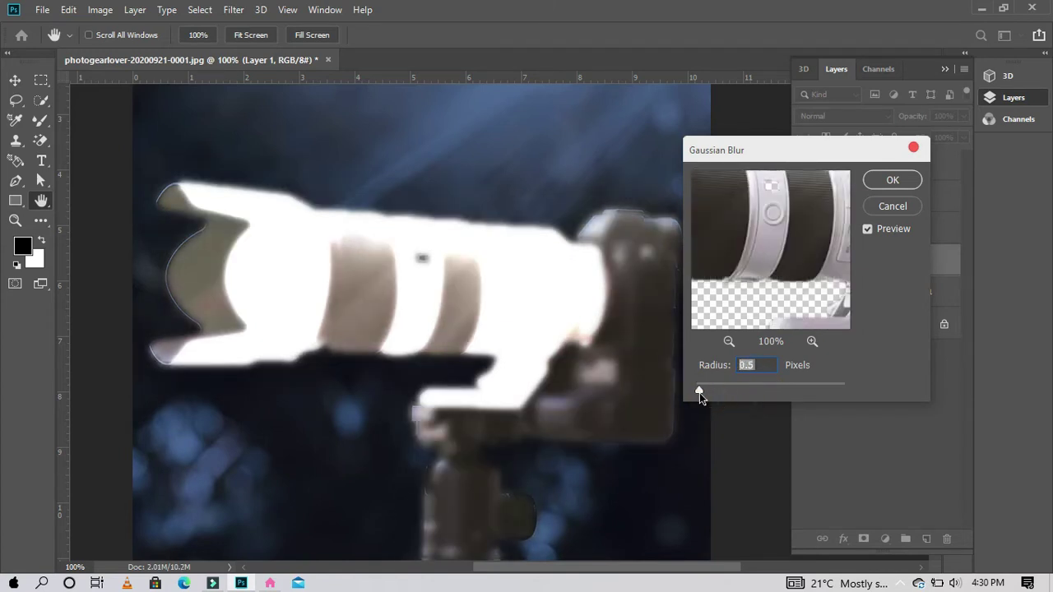
{"action": "left_click", "coordinate": [897, 205]}
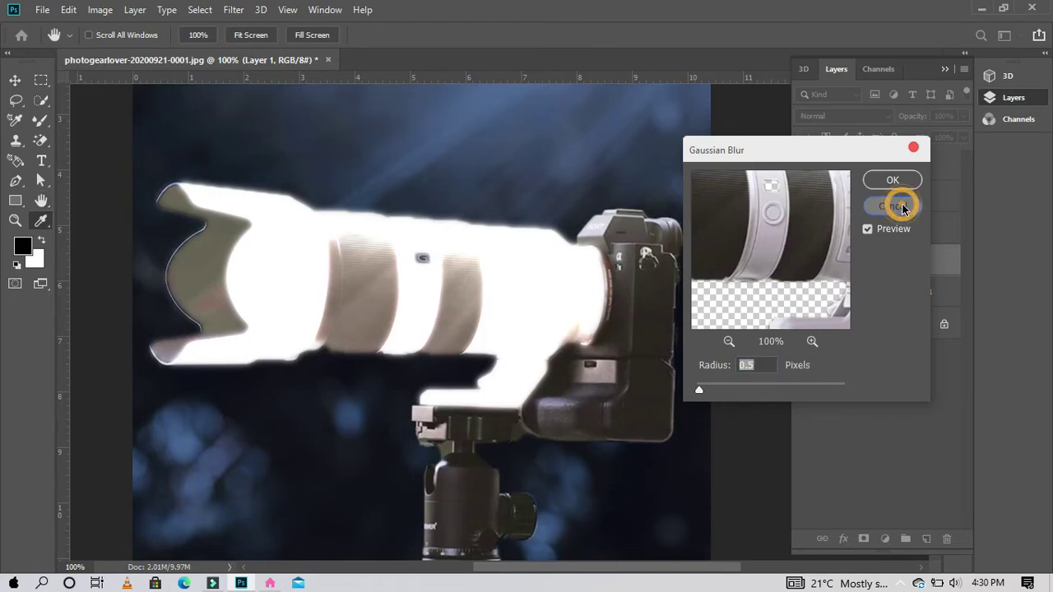
{"action": "left_click", "coordinate": [863, 222]}
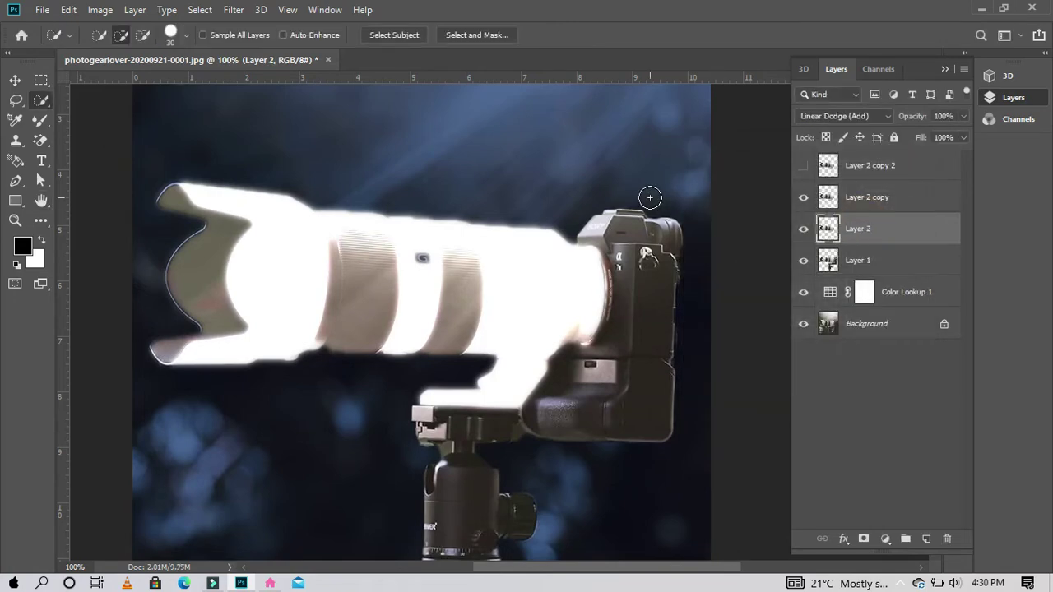
Apply a 12.5-pixel Gaussian Blur to Layer 2 for a wider, softer glow
{"action": "left_click", "coordinate": [234, 10]}
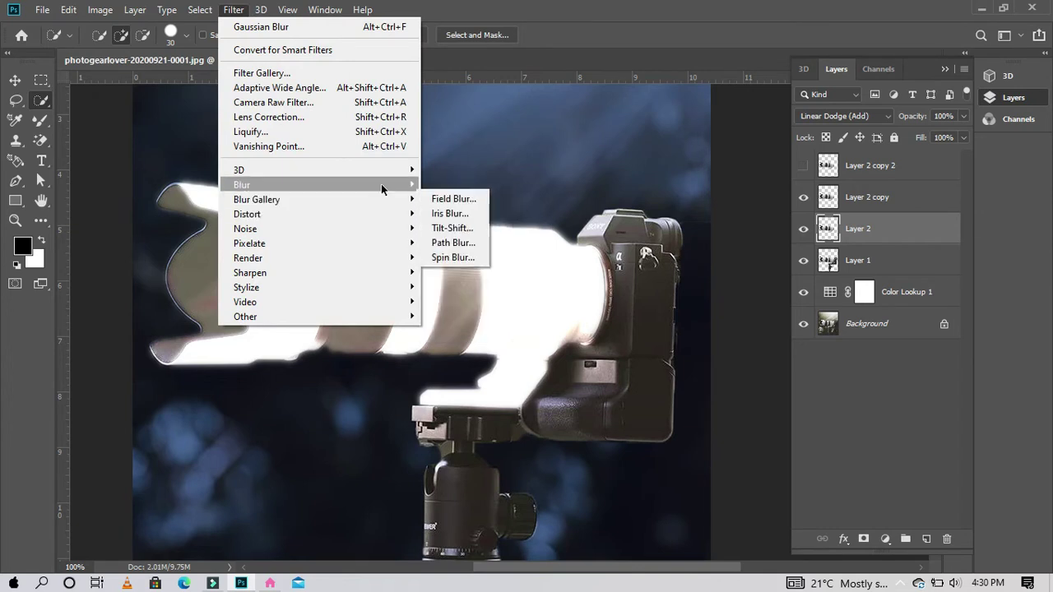
{"action": "mouse_move", "coordinate": [241, 185]}
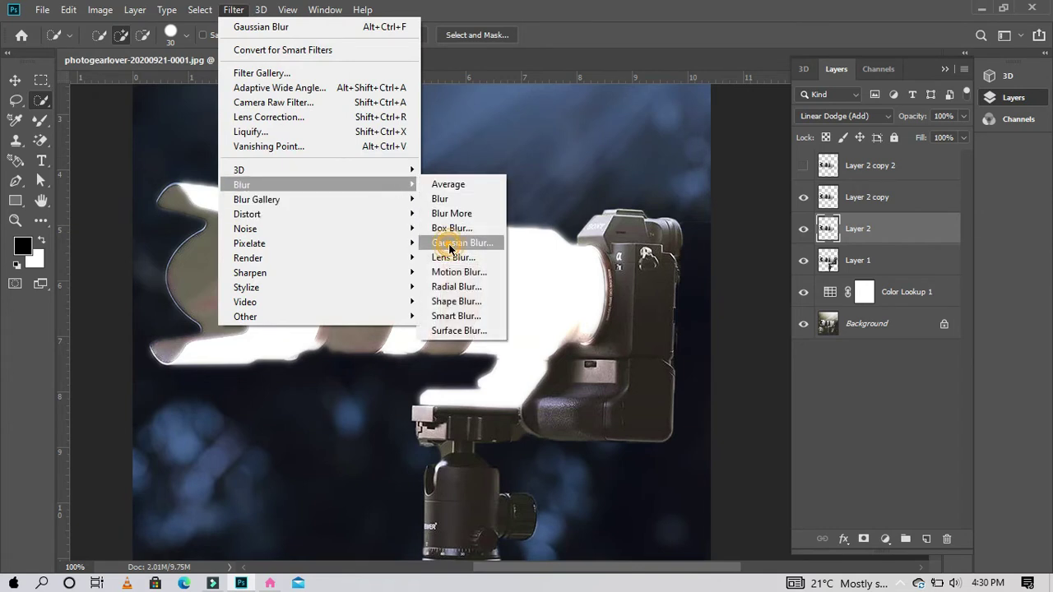
{"action": "left_click", "coordinate": [452, 243]}
{"action": "left_click_drag", "start_coordinate": [707, 390], "coordinate": [790, 392]}
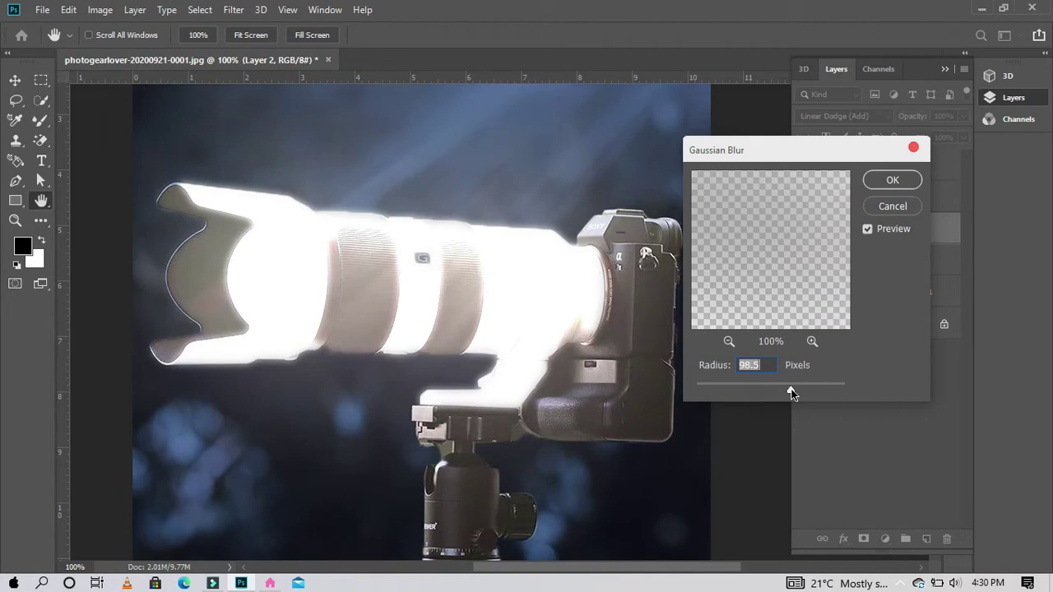
{"action": "left_click_drag", "start_coordinate": [790, 393], "coordinate": [767, 394]}
{"action": "left_click_drag", "start_coordinate": [767, 393], "coordinate": [757, 392]}
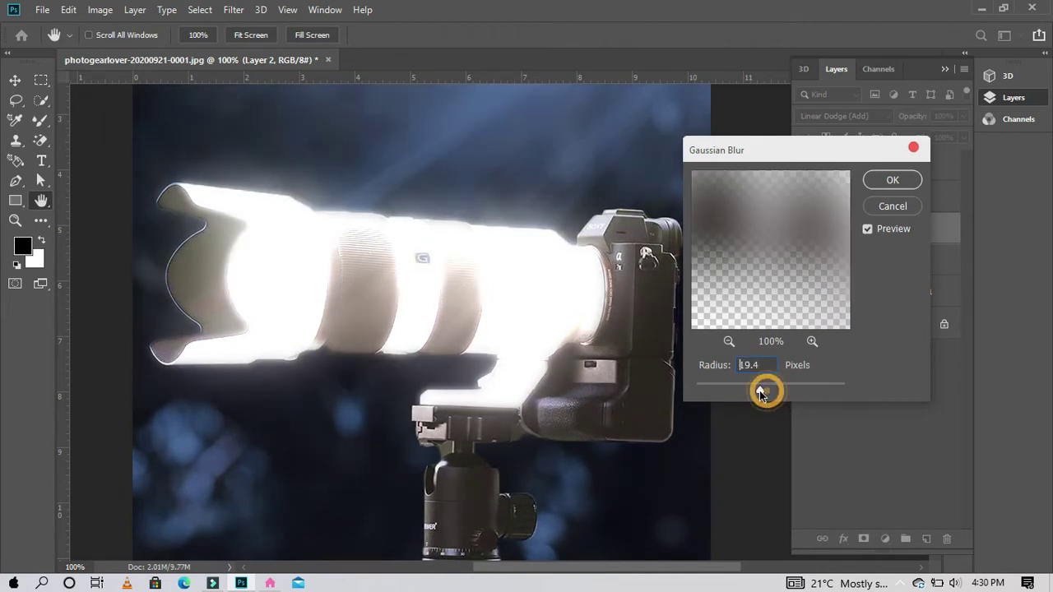
{"action": "left_click", "coordinate": [891, 181]}
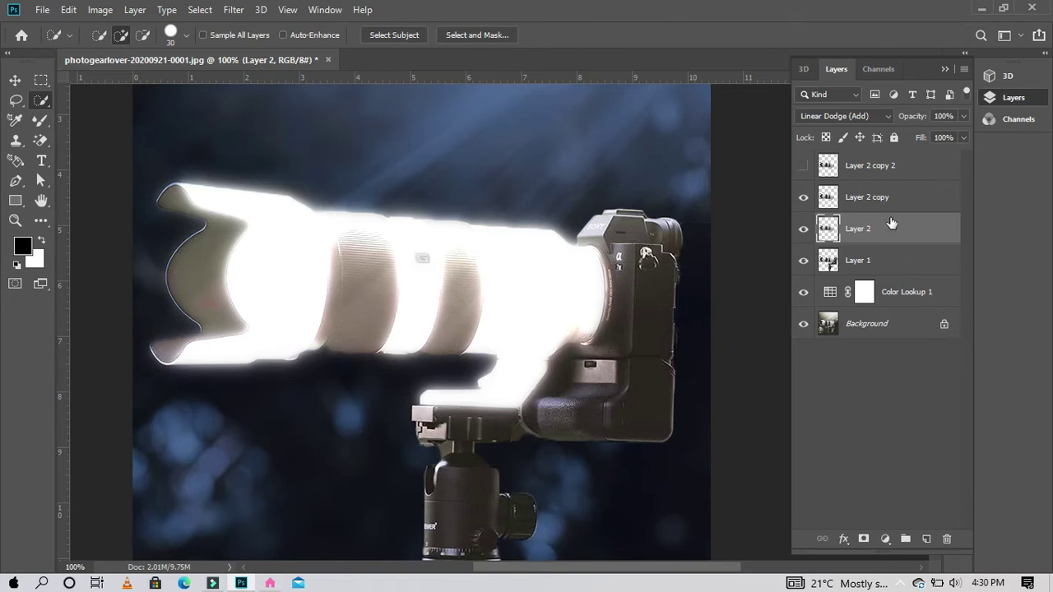
Add a Curves adjustment above Layer 2 copy with the black point moved right to deepen shadows
{"action": "left_click", "coordinate": [881, 197]}
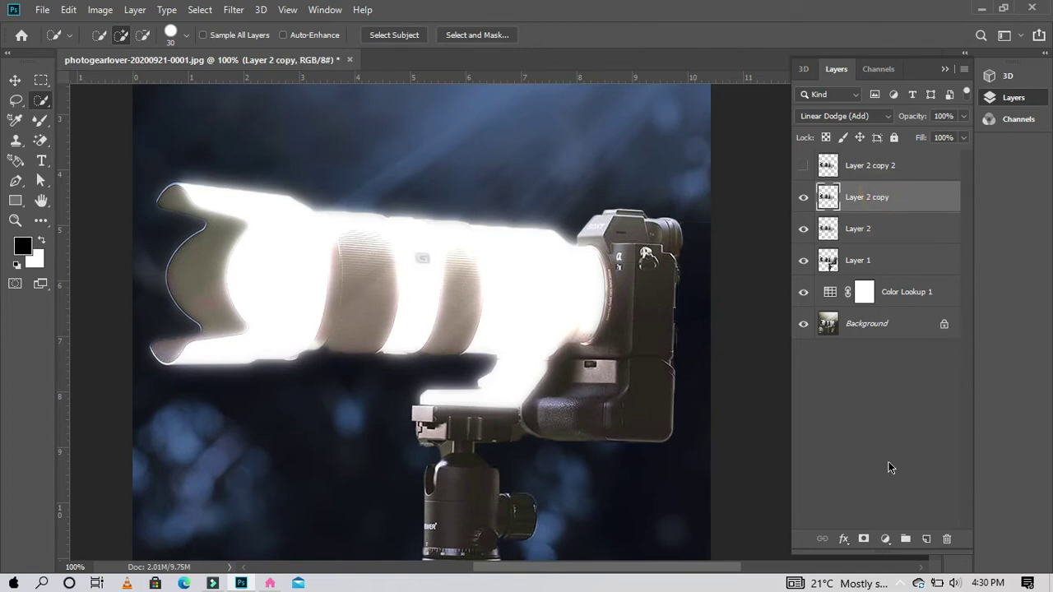
{"action": "left_click", "coordinate": [885, 541]}
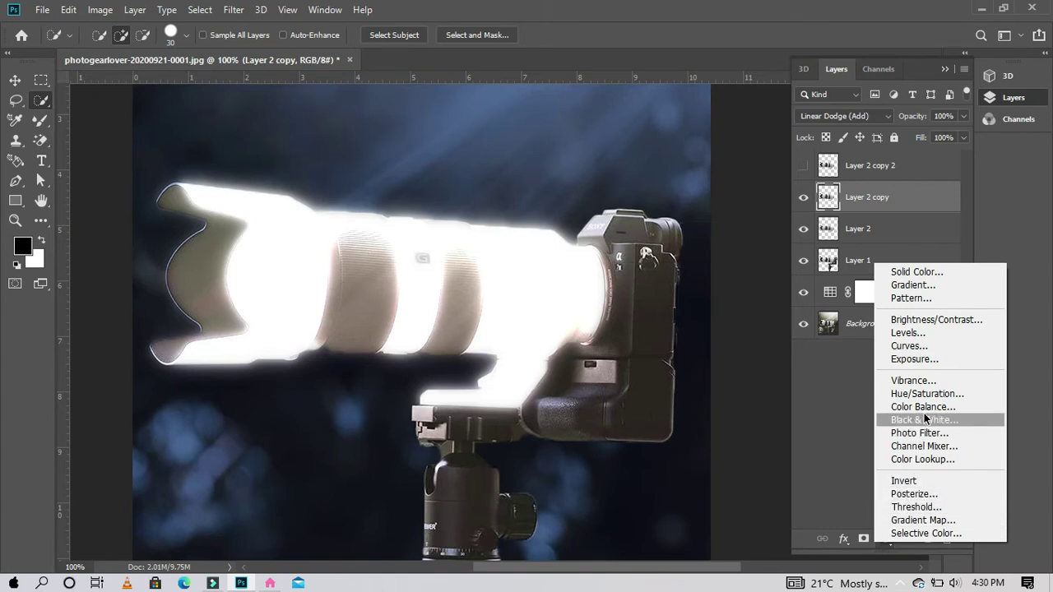
{"action": "left_click", "coordinate": [930, 348]}
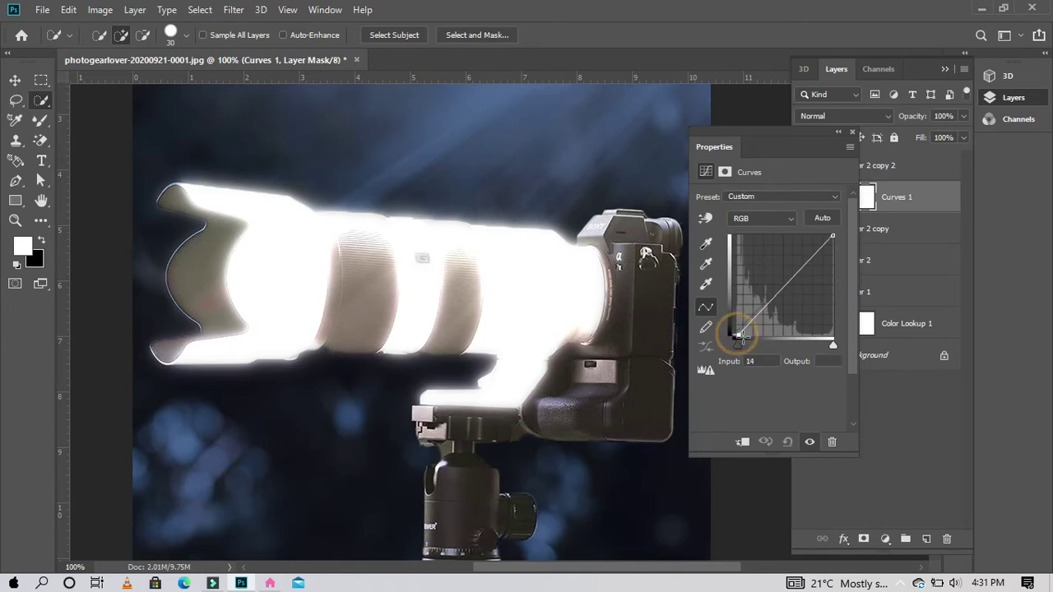
{"action": "left_click_drag", "start_coordinate": [732, 334], "coordinate": [747, 335]}
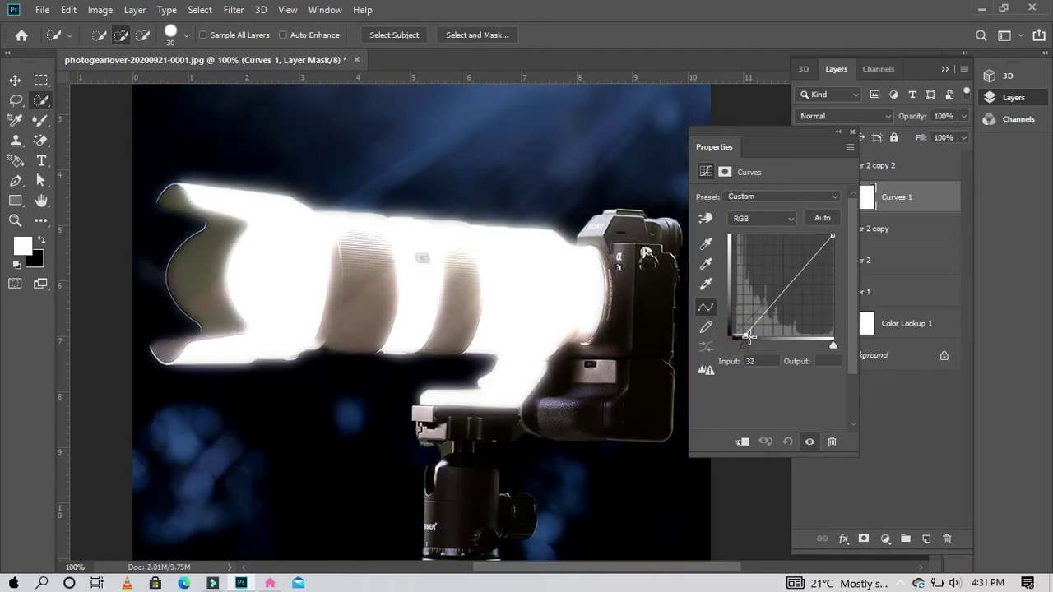
{"action": "left_click_drag", "start_coordinate": [747, 337], "coordinate": [749, 343]}
{"action": "left_click", "coordinate": [855, 136]}
{"action": "left_click", "coordinate": [852, 135]}
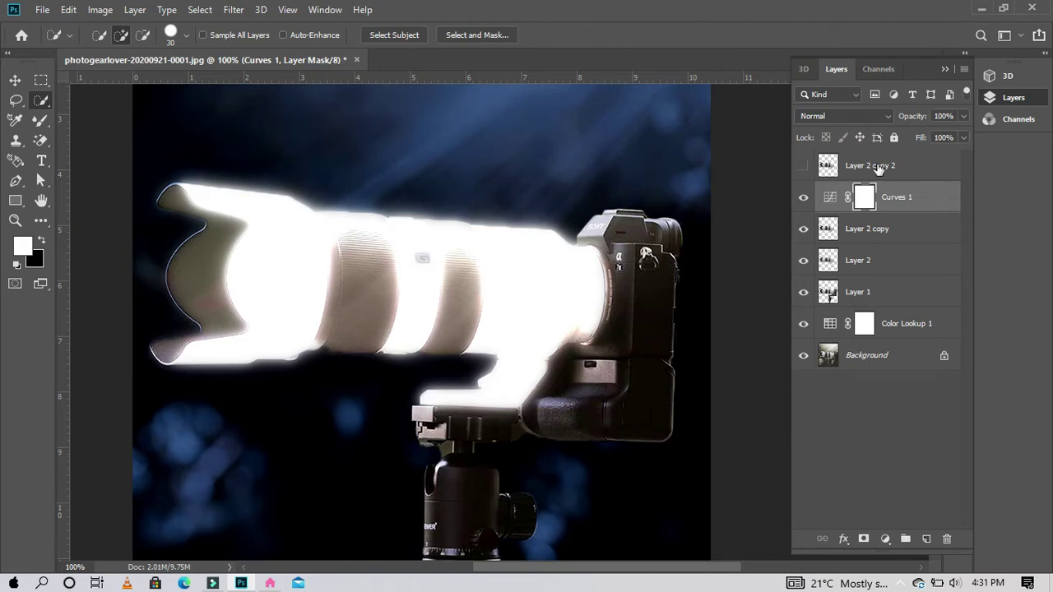
{"action": "left_click", "coordinate": [854, 229]}
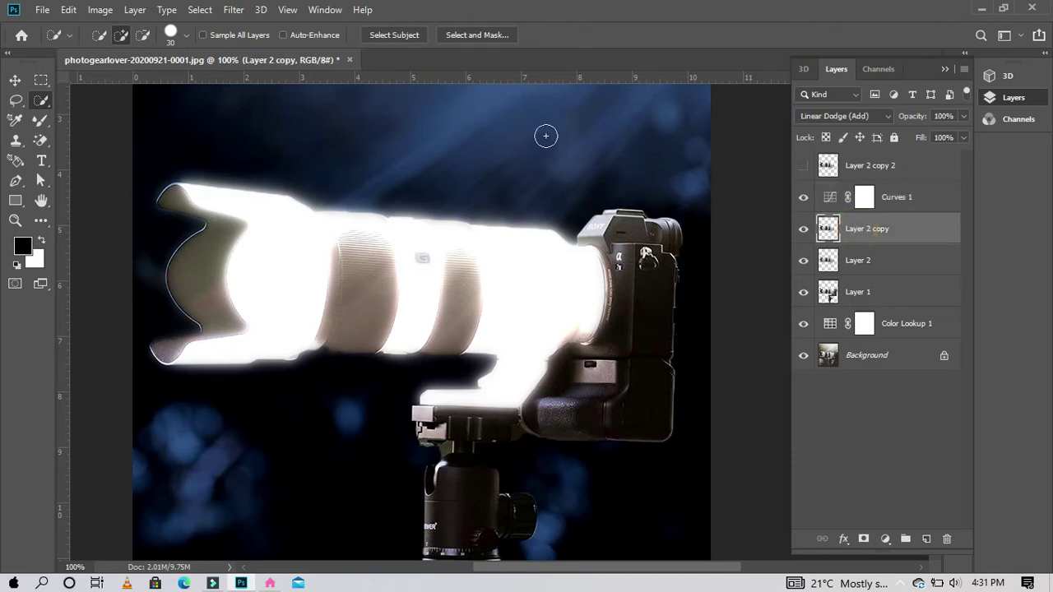
Apply Auto Contrast to Layer 2 copy, then hide it to soften the lens glow
{"action": "left_click", "coordinate": [101, 9]}
{"action": "mouse_move", "coordinate": [123, 51]}
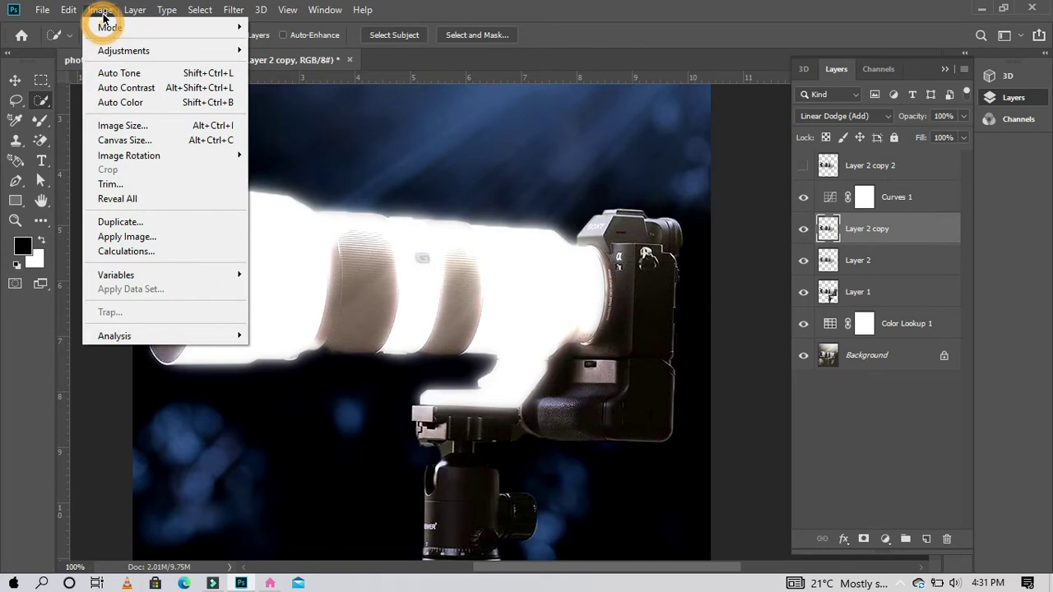
{"action": "left_click", "coordinate": [149, 87]}
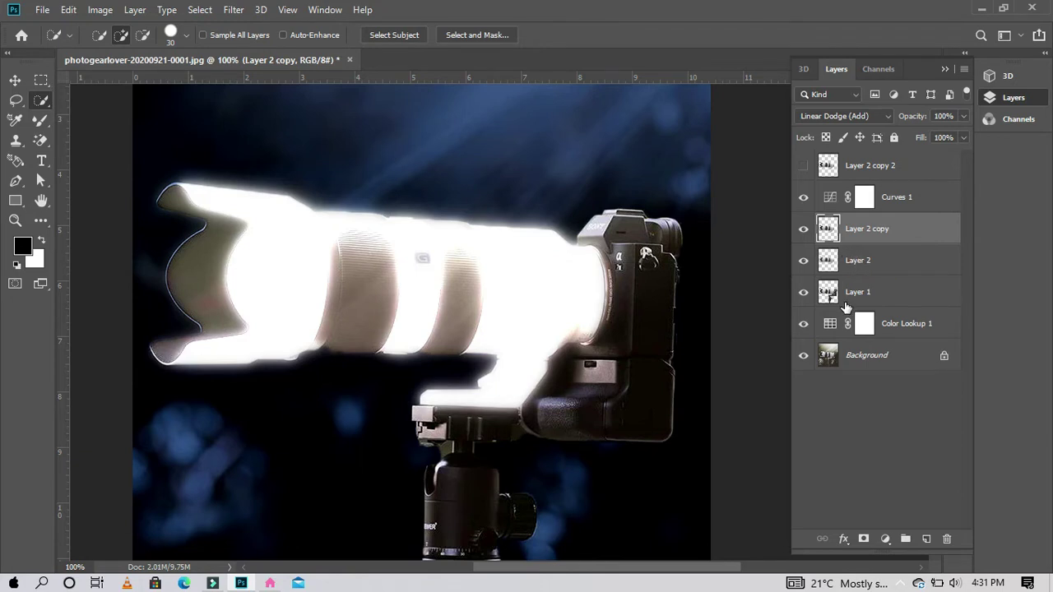
{"action": "left_click", "coordinate": [804, 228]}
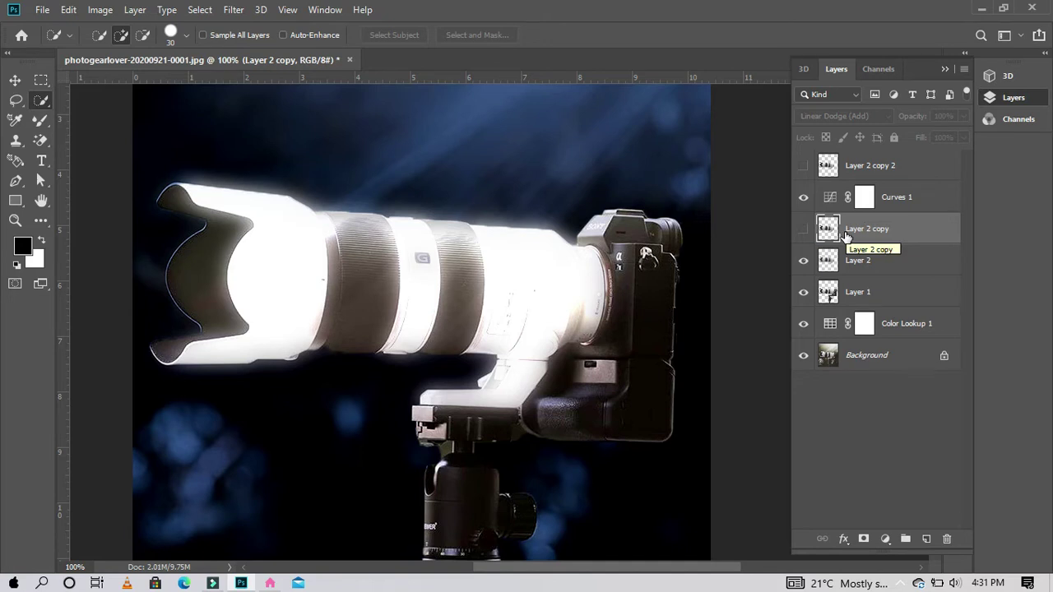
Delete the Layer 2 copy and Layer 2 copy 2 layers
{"action": "key", "text": "Delete"}
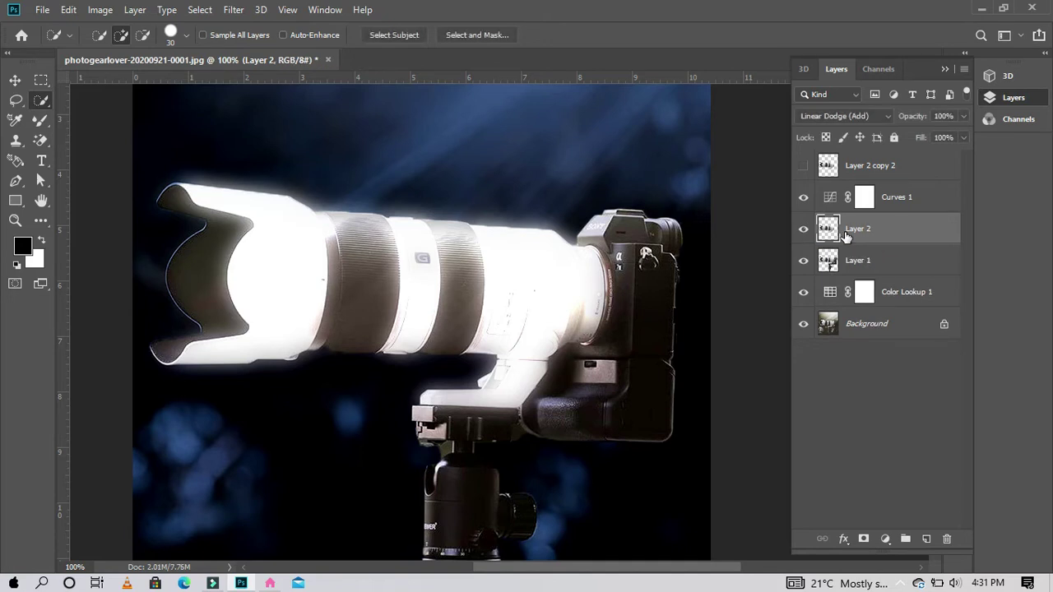
{"action": "left_click", "coordinate": [875, 164]}
{"action": "key", "text": "Delete"}
{"action": "key", "text": "x"}
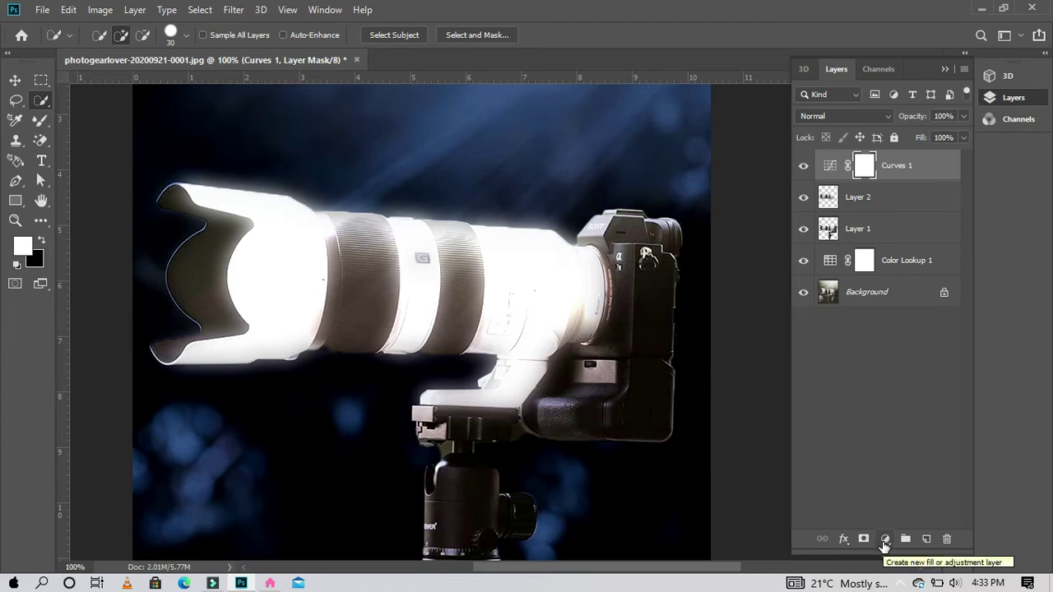
Add a Selective Color adjustment layer at the top of the stack
{"action": "left_click", "coordinate": [884, 539]}
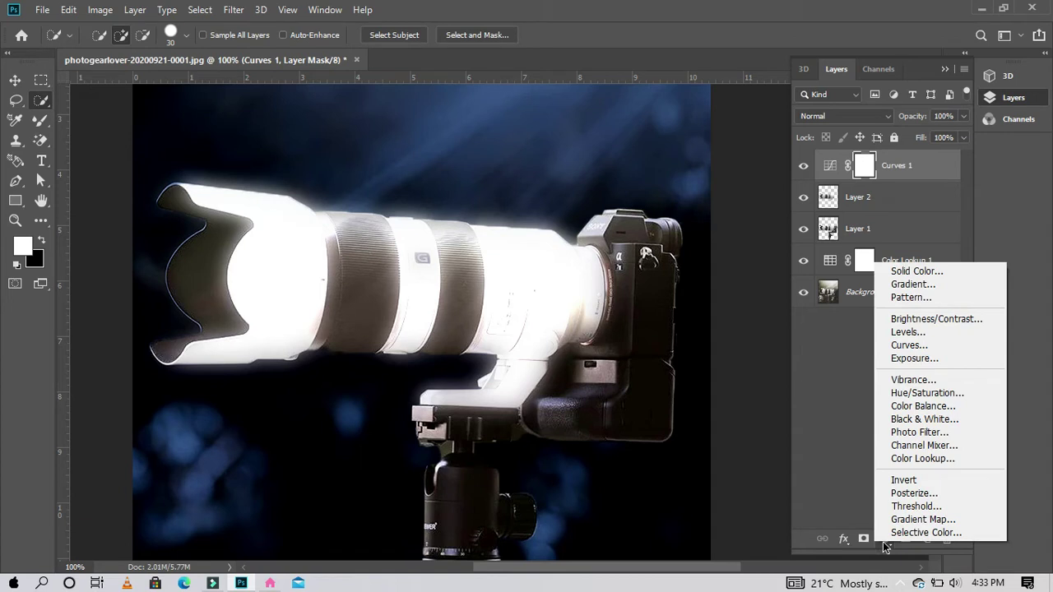
{"action": "left_click", "coordinate": [897, 532]}
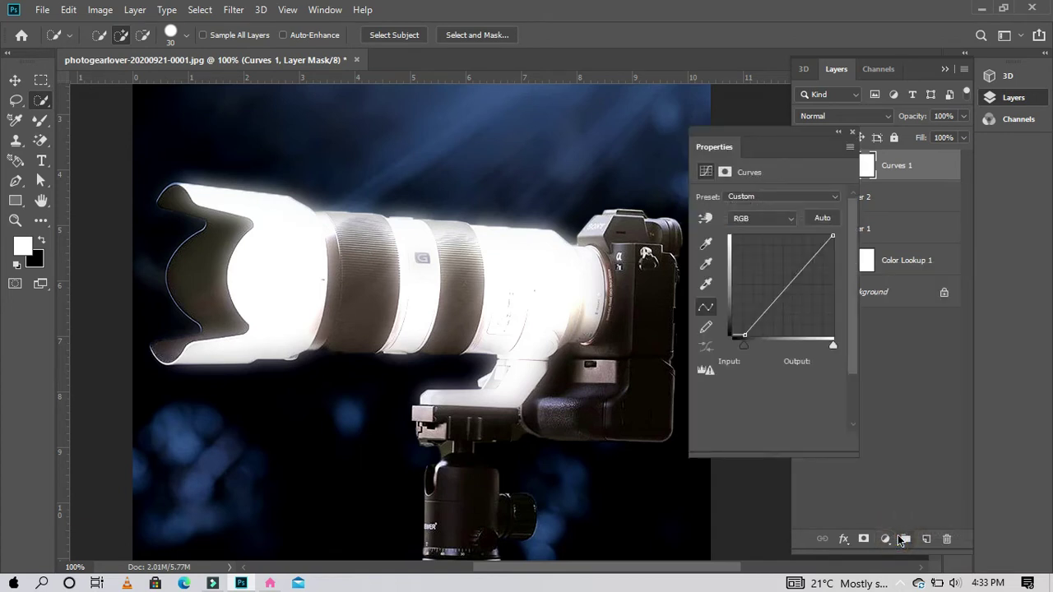
{"action": "left_click", "coordinate": [839, 132]}
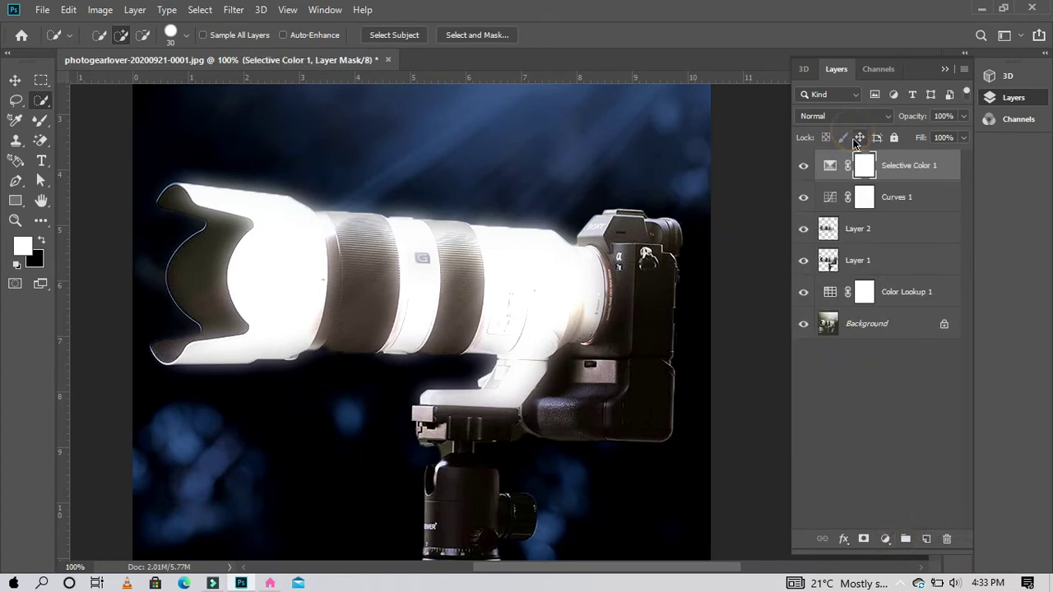
{"action": "left_click", "coordinate": [886, 539]}
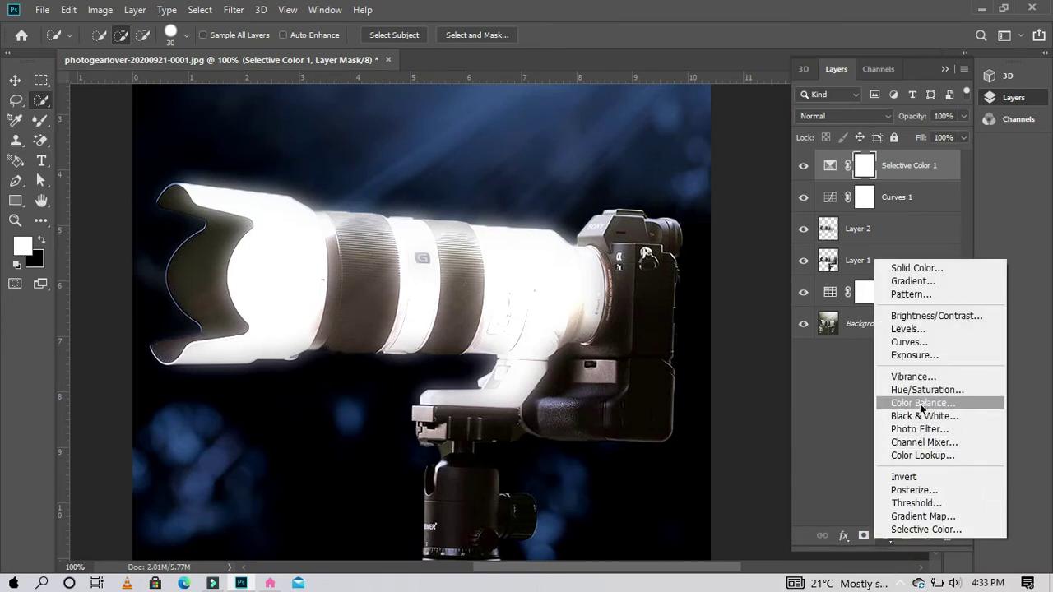
Try a Hue/Saturation layer clipped to Selective Color 1 at Saturation +16, then delete it
{"action": "left_click", "coordinate": [919, 390]}
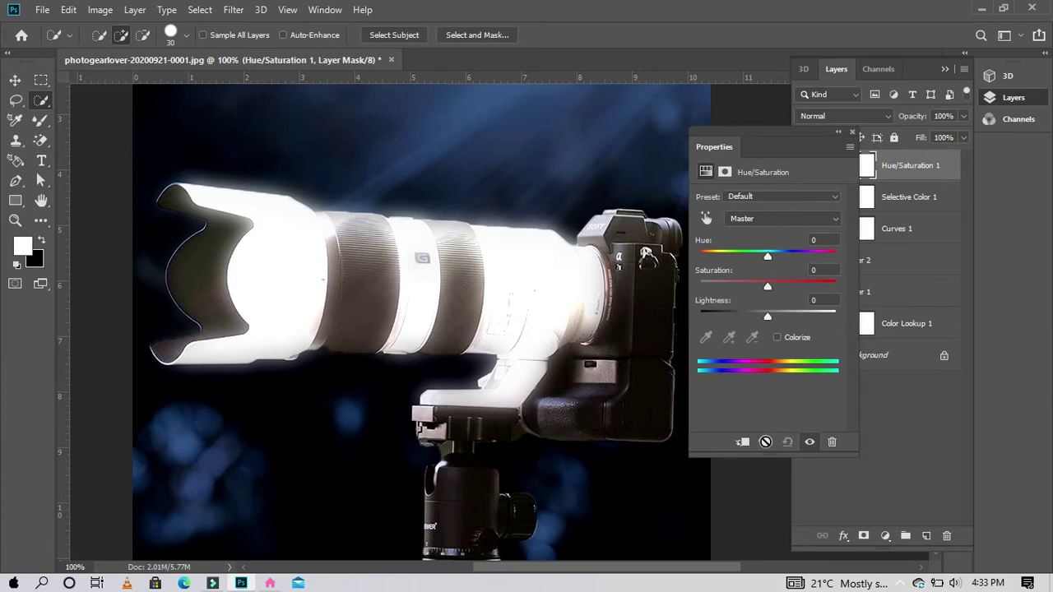
{"action": "left_click", "coordinate": [742, 443]}
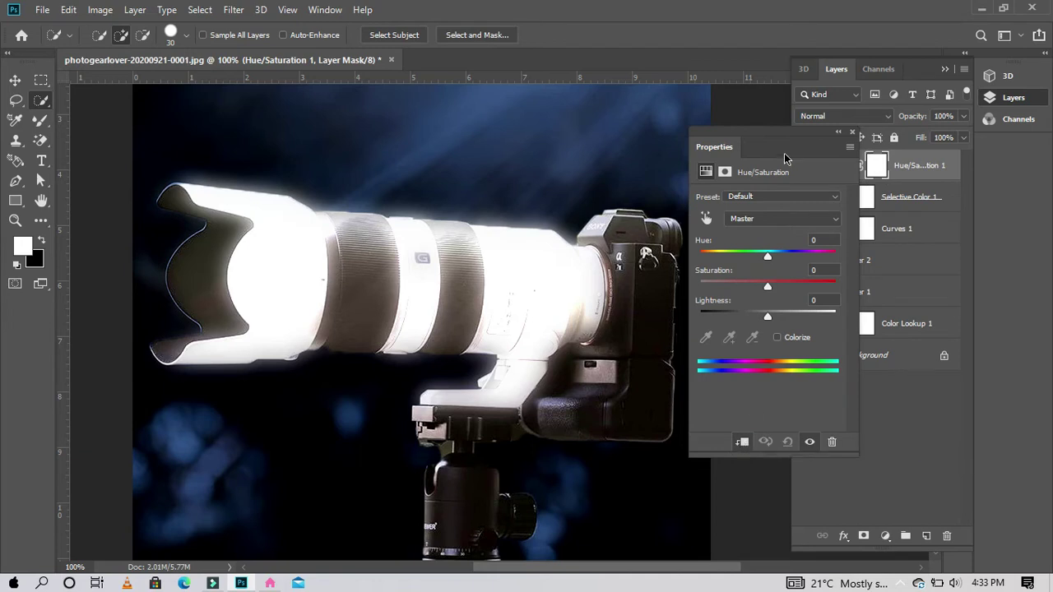
{"action": "mouse_move", "coordinate": [780, 136]}
{"action": "left_mouse_down"}
{"action": "mouse_move", "coordinate": [637, 185]}
{"action": "mouse_move", "coordinate": [608, 172]}
{"action": "left_mouse_up"}
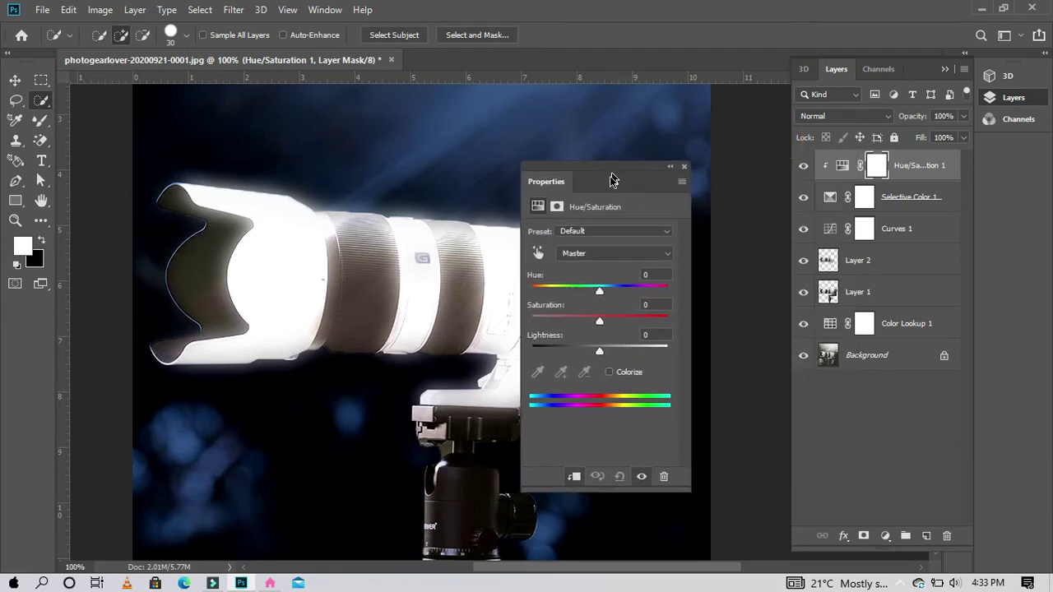
{"action": "mouse_move", "coordinate": [600, 320]}
{"action": "left_mouse_down"}
{"action": "mouse_move", "coordinate": [659, 324]}
{"action": "mouse_move", "coordinate": [640, 325]}
{"action": "left_mouse_up"}
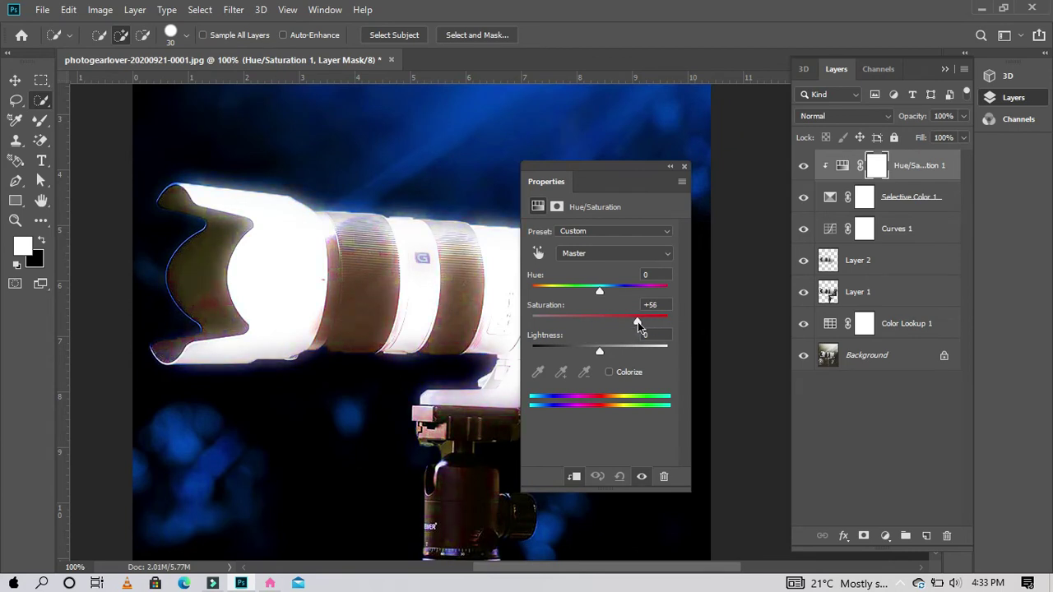
{"action": "mouse_move", "coordinate": [615, 186]}
{"action": "left_mouse_down"}
{"action": "mouse_move", "coordinate": [900, 313]}
{"action": "mouse_move", "coordinate": [949, 300]}
{"action": "left_mouse_up"}
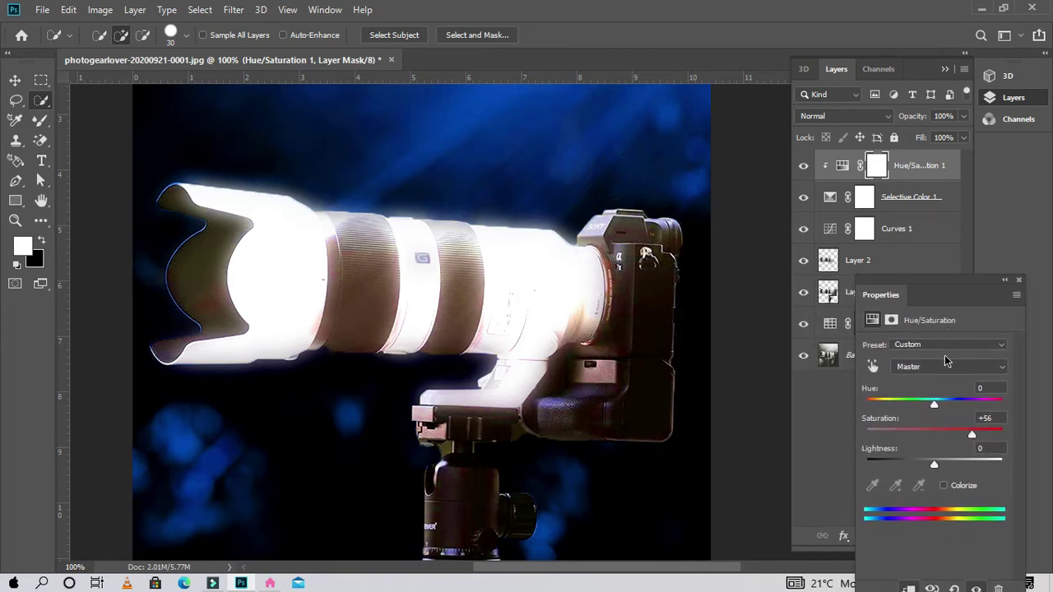
{"action": "mouse_move", "coordinate": [973, 434]}
{"action": "left_mouse_down"}
{"action": "mouse_move", "coordinate": [945, 434]}
{"action": "mouse_move", "coordinate": [973, 435]}
{"action": "left_mouse_up"}
{"action": "left_click", "coordinate": [1019, 281]}
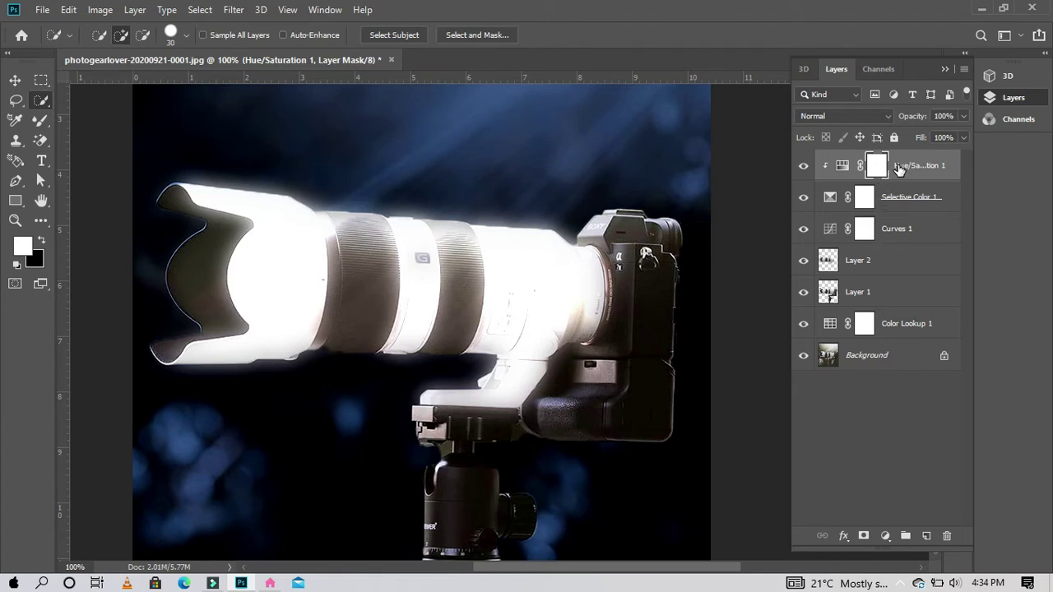
{"action": "key", "text": "Delete"}
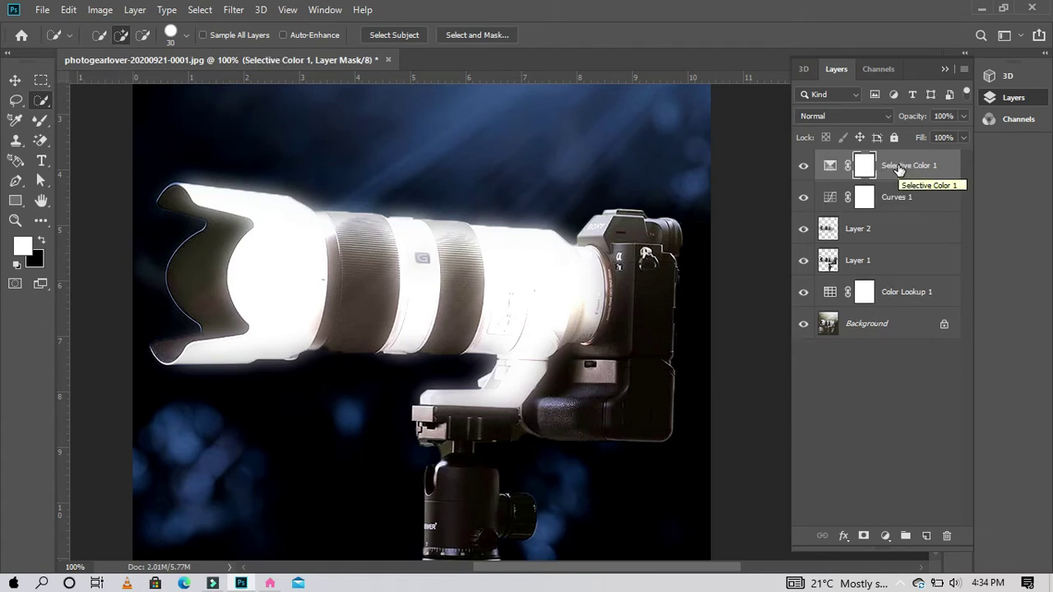
Delete the Selective Color 1 layer and select Layer 2
{"action": "left_click", "coordinate": [905, 172]}
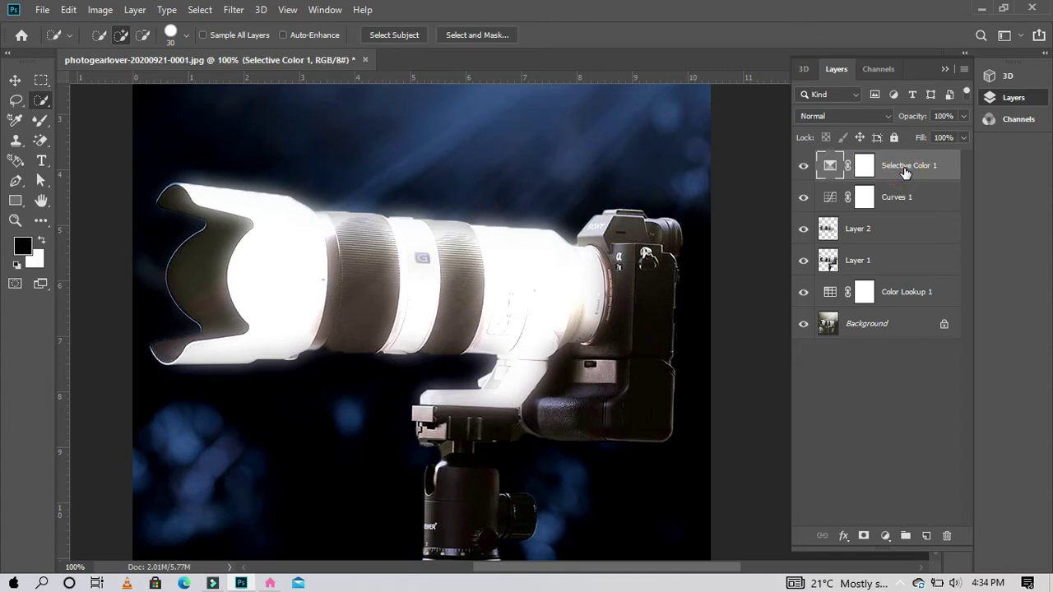
{"action": "key", "text": "Delete"}
{"action": "left_click", "coordinate": [872, 198]}
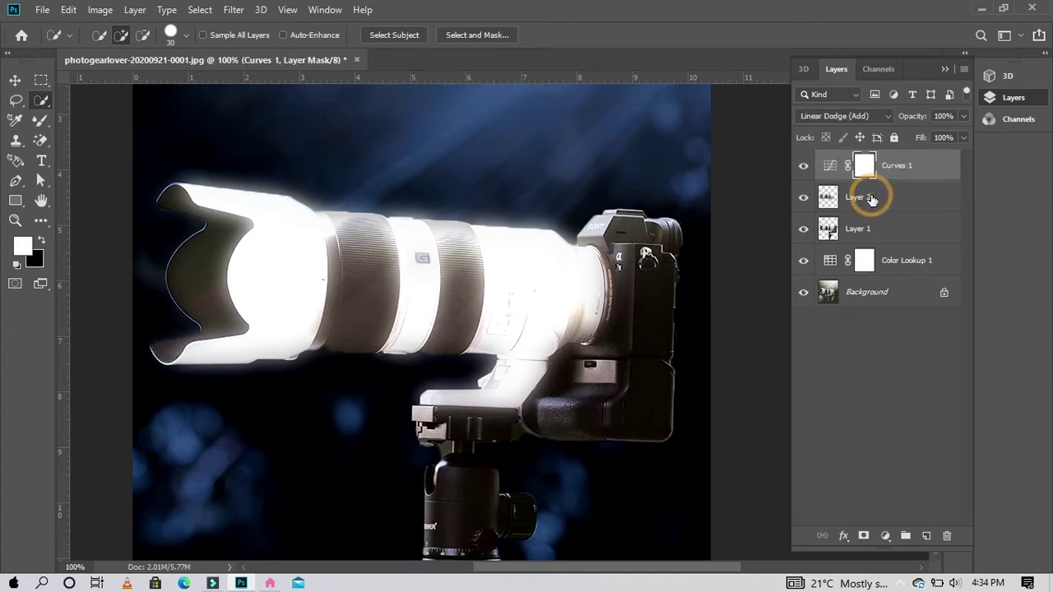
Add a Hue/Saturation adjustment layer clipped to Layer 2 beneath Curves 1
{"action": "left_click", "coordinate": [885, 536]}
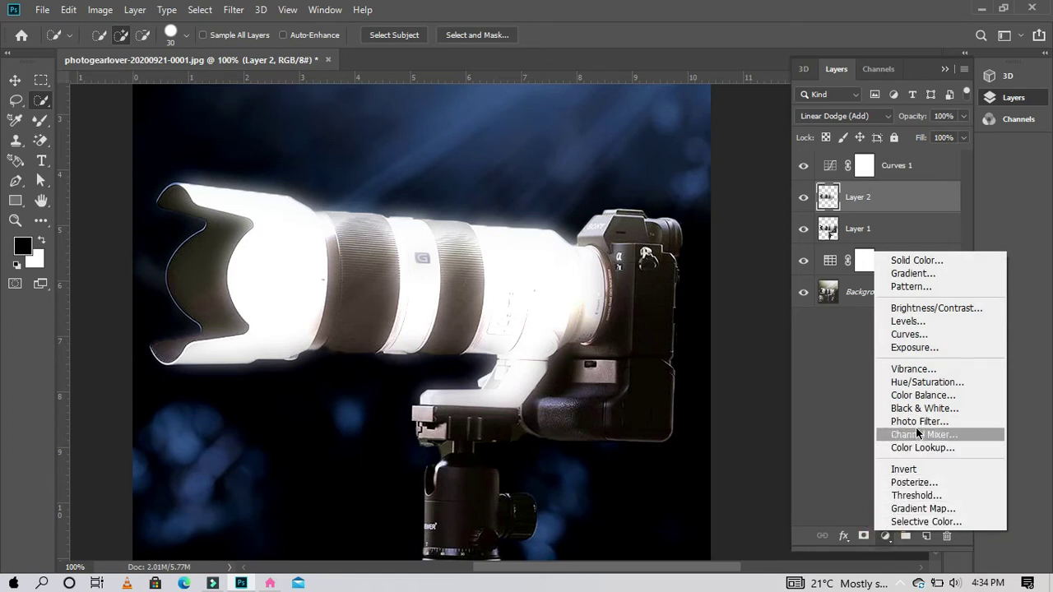
{"action": "left_click", "coordinate": [918, 384]}
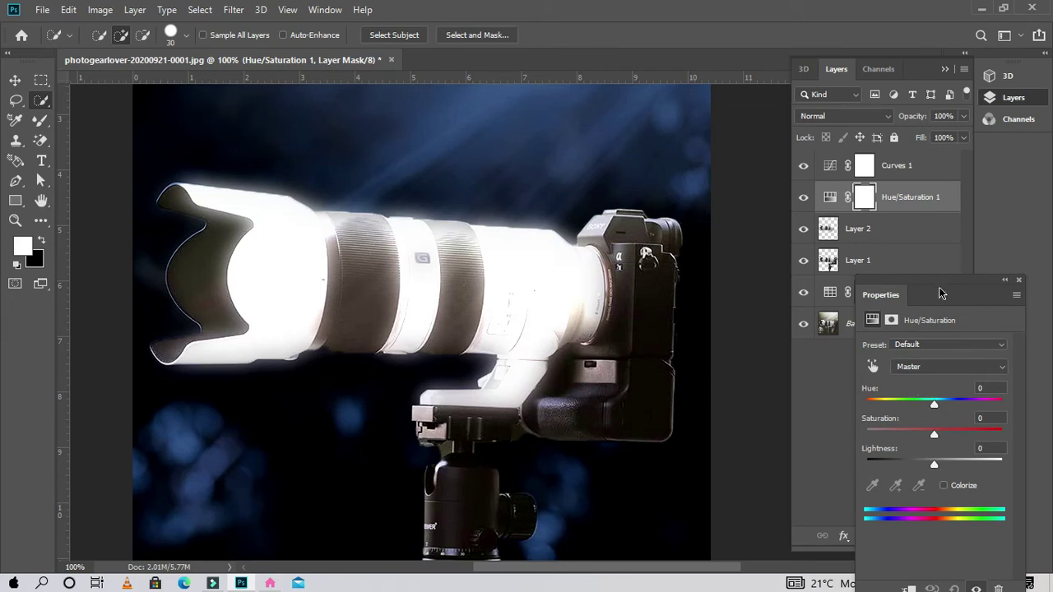
{"action": "left_click_drag", "start_coordinate": [942, 293], "coordinate": [941, 229]}
{"action": "left_click", "coordinate": [910, 529]}
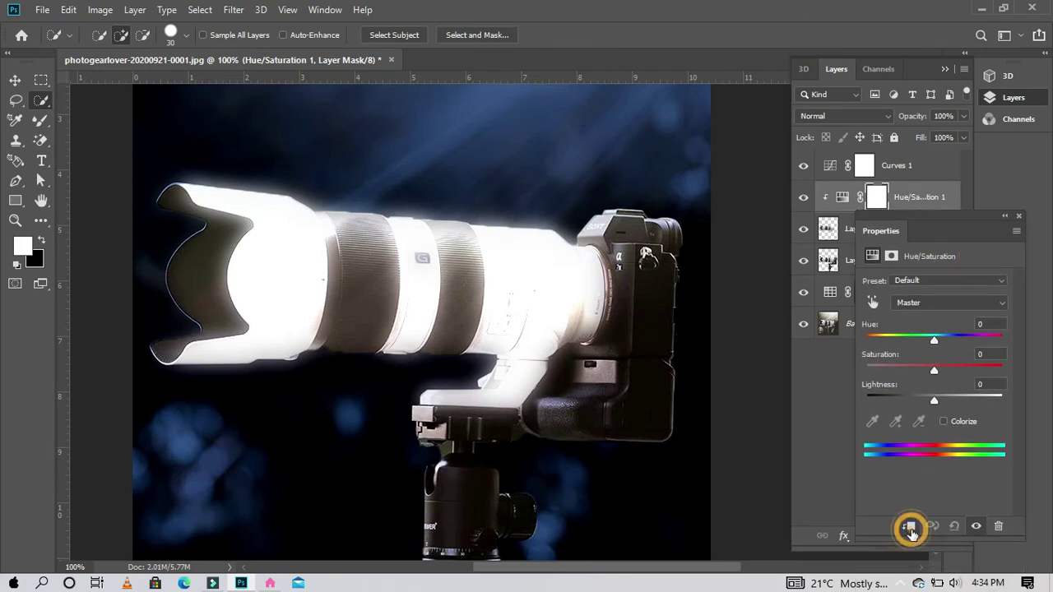
{"action": "left_click", "coordinate": [1018, 216]}
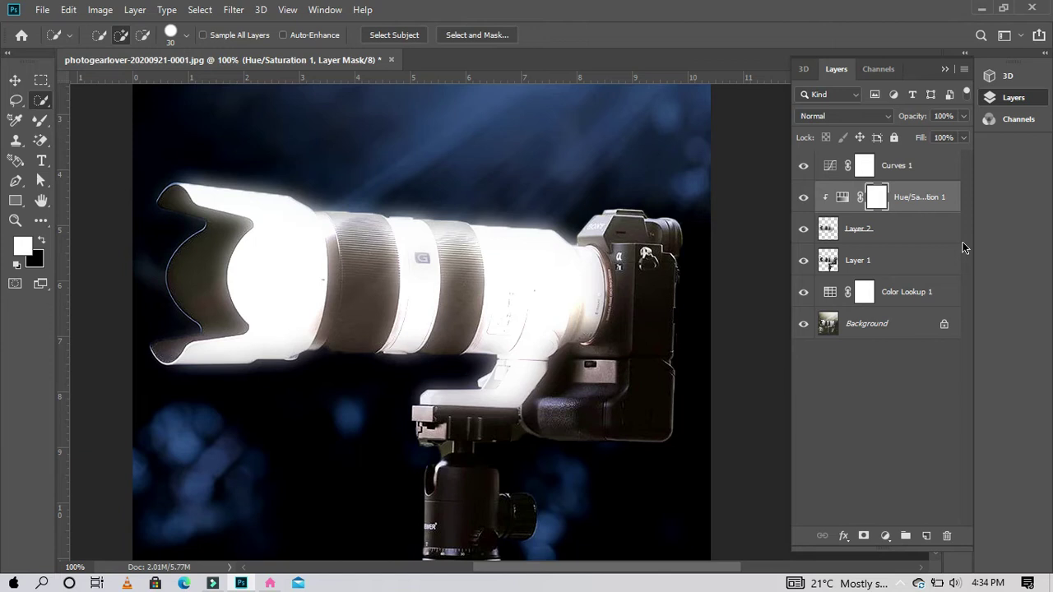
{"action": "left_click", "coordinate": [837, 200]}
Set the Master range of Hue/Saturation 1 to hue -180, saturation +45, lightness -12
{"action": "double_click", "coordinate": [839, 200]}
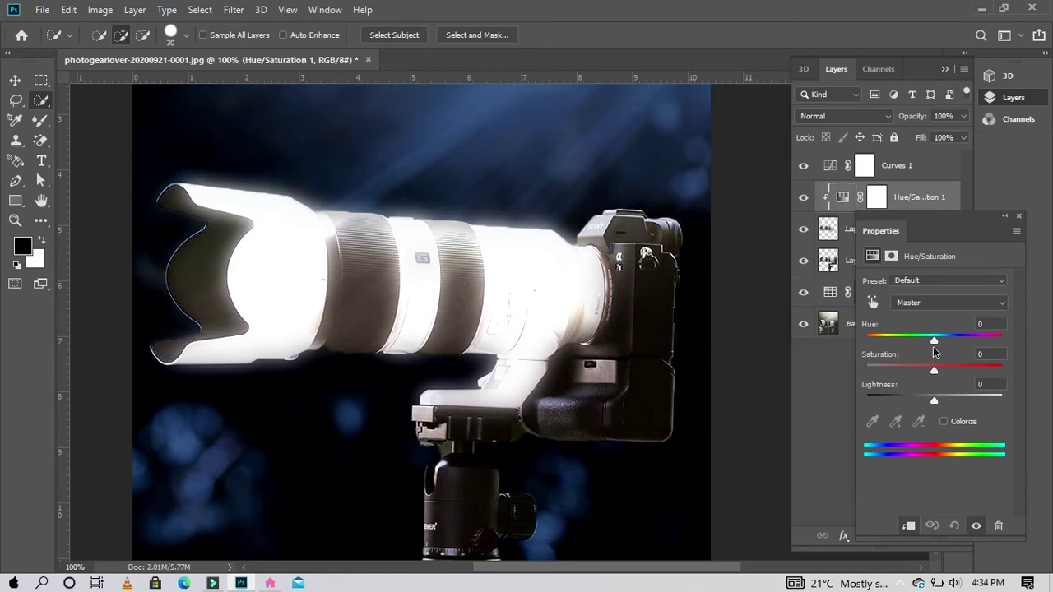
{"action": "left_click", "coordinate": [946, 304]}
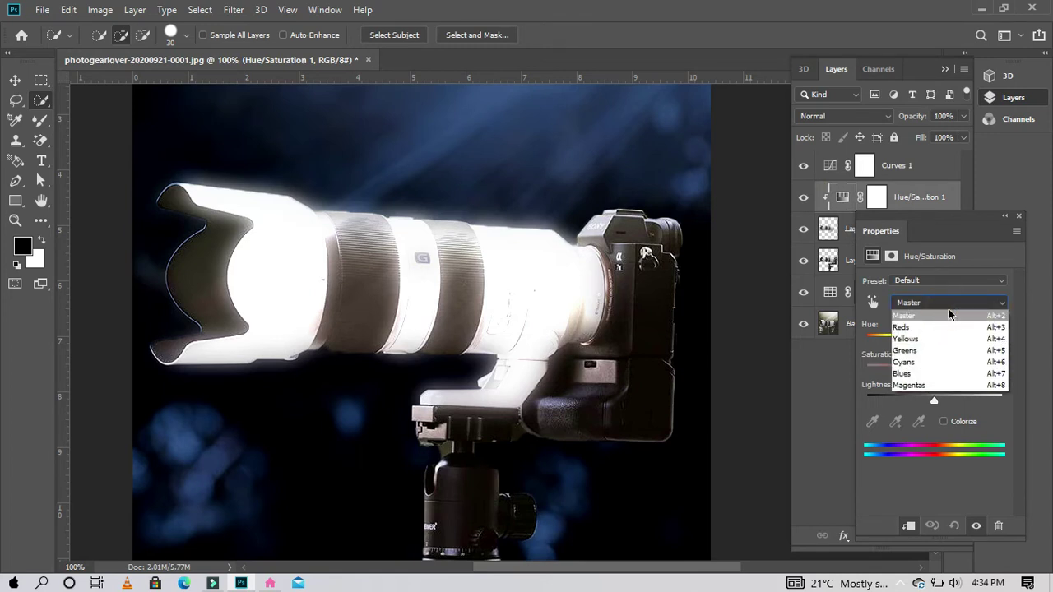
{"action": "left_click", "coordinate": [949, 306]}
{"action": "left_click_drag", "start_coordinate": [938, 341], "coordinate": [957, 342]}
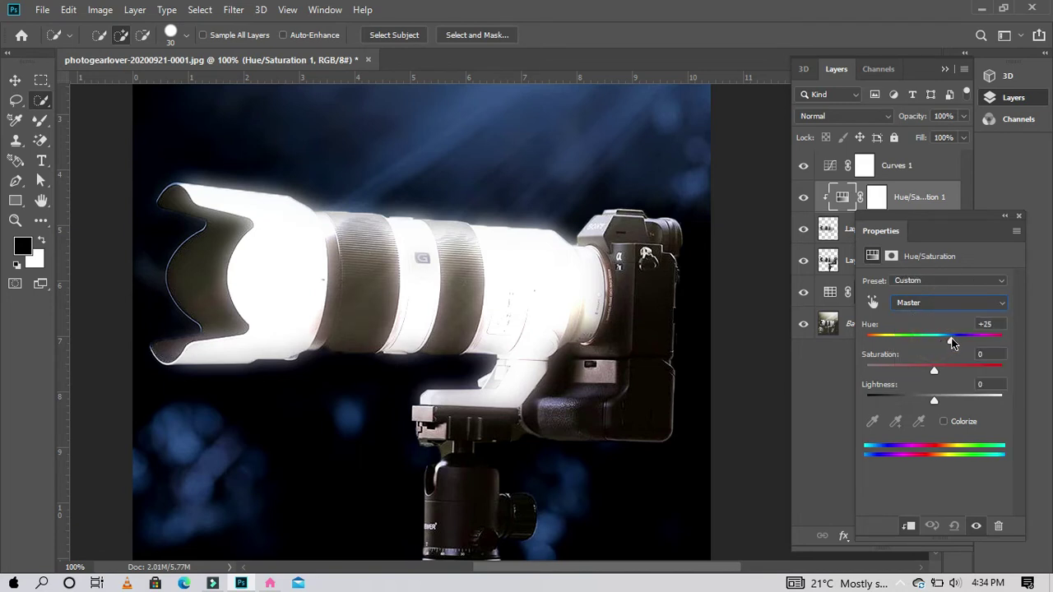
{"action": "left_click_drag", "start_coordinate": [957, 342], "coordinate": [972, 342]}
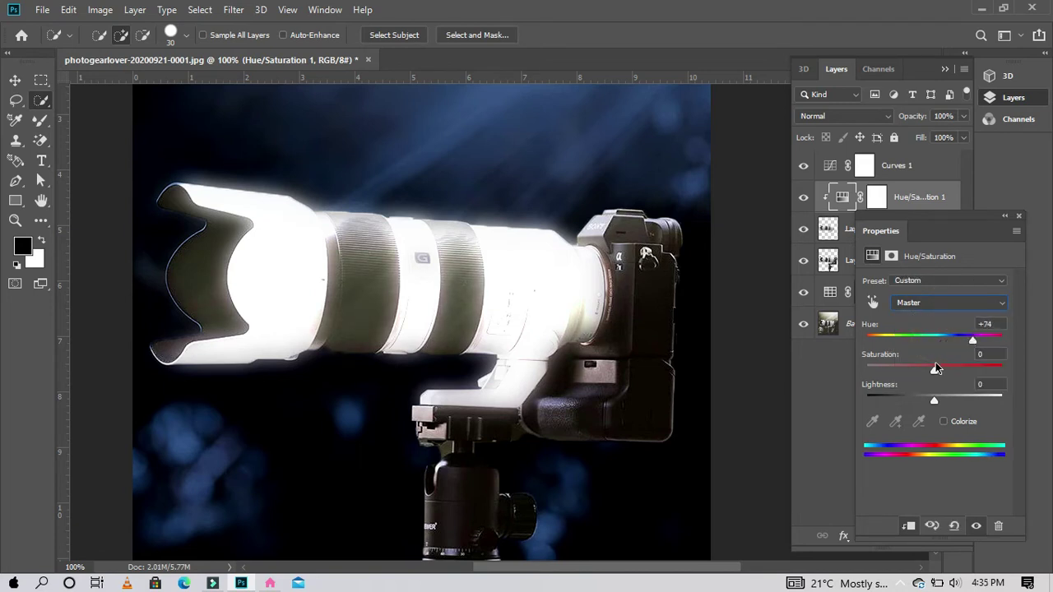
{"action": "mouse_move", "coordinate": [936, 373]}
{"action": "left_mouse_down"}
{"action": "mouse_move", "coordinate": [970, 373]}
{"action": "mouse_move", "coordinate": [897, 371]}
{"action": "mouse_move", "coordinate": [952, 371]}
{"action": "mouse_move", "coordinate": [955, 342]}
{"action": "mouse_move", "coordinate": [864, 362]}
{"action": "left_mouse_up"}
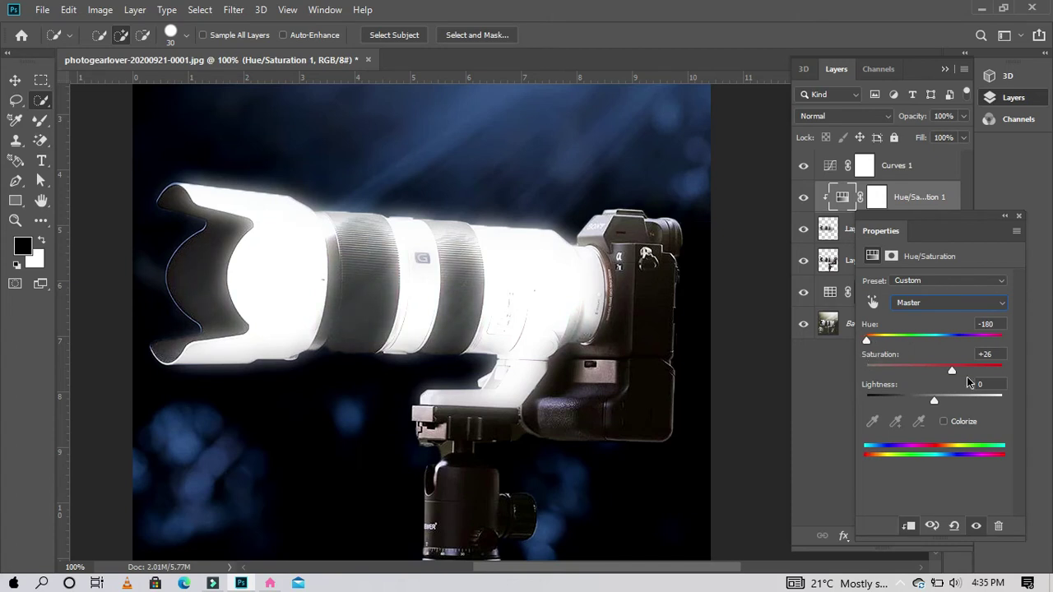
{"action": "left_click_drag", "start_coordinate": [952, 371], "coordinate": [972, 372]}
{"action": "mouse_move", "coordinate": [933, 402]}
{"action": "left_mouse_down"}
{"action": "mouse_move", "coordinate": [901, 405]}
{"action": "mouse_move", "coordinate": [923, 405]}
{"action": "left_mouse_up"}
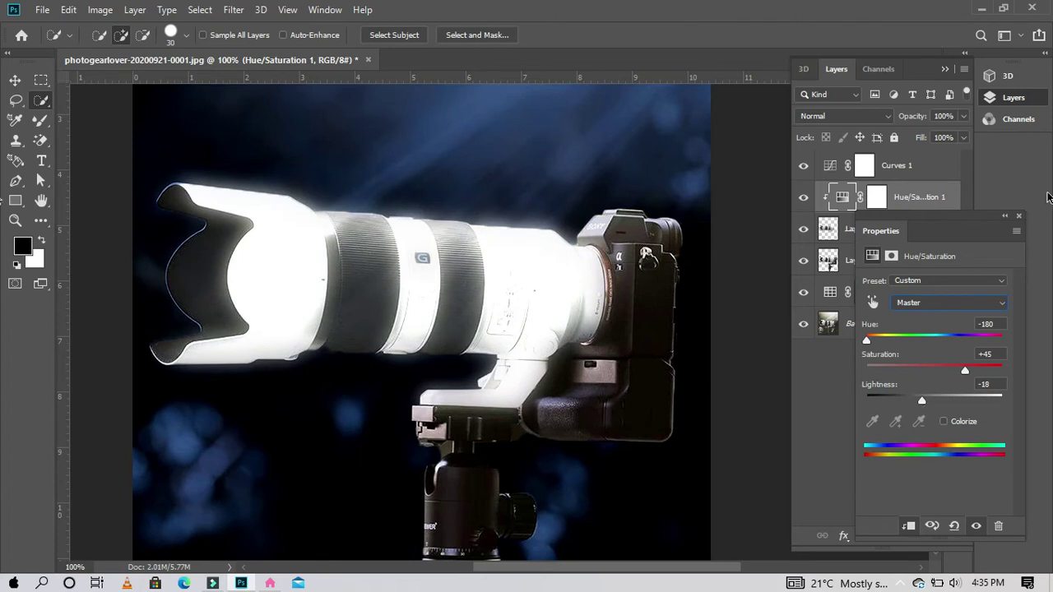
{"action": "left_click_drag", "start_coordinate": [972, 218], "coordinate": [853, 215]}
{"action": "mouse_move", "coordinate": [798, 398]}
{"action": "left_mouse_down"}
{"action": "mouse_move", "coordinate": [825, 398]}
{"action": "mouse_move", "coordinate": [801, 399]}
{"action": "left_mouse_up"}
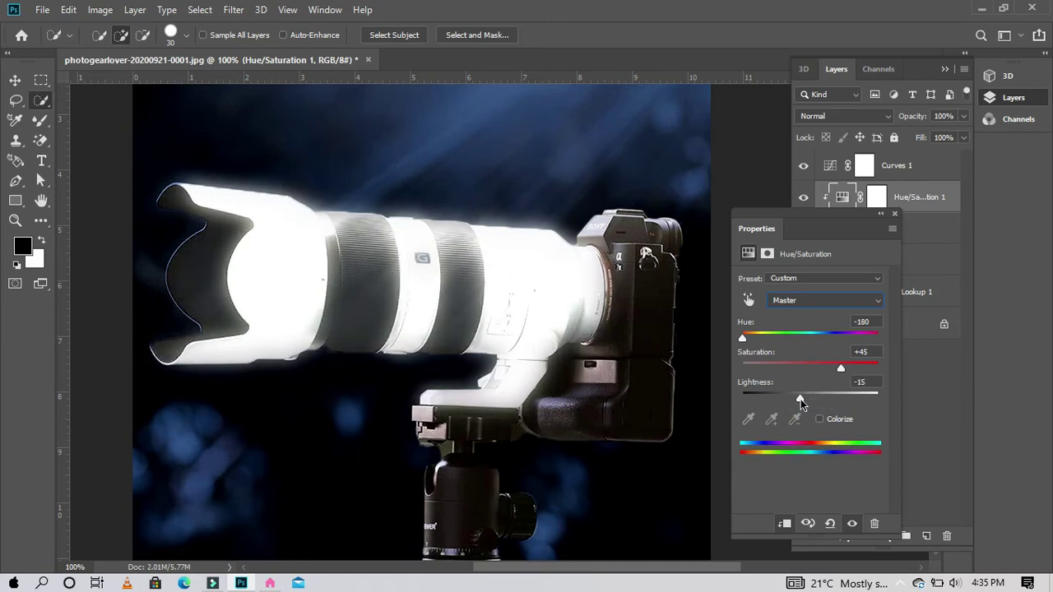
Raise the Blues range lightness to +41 and close the settings
{"action": "left_click", "coordinate": [856, 301]}
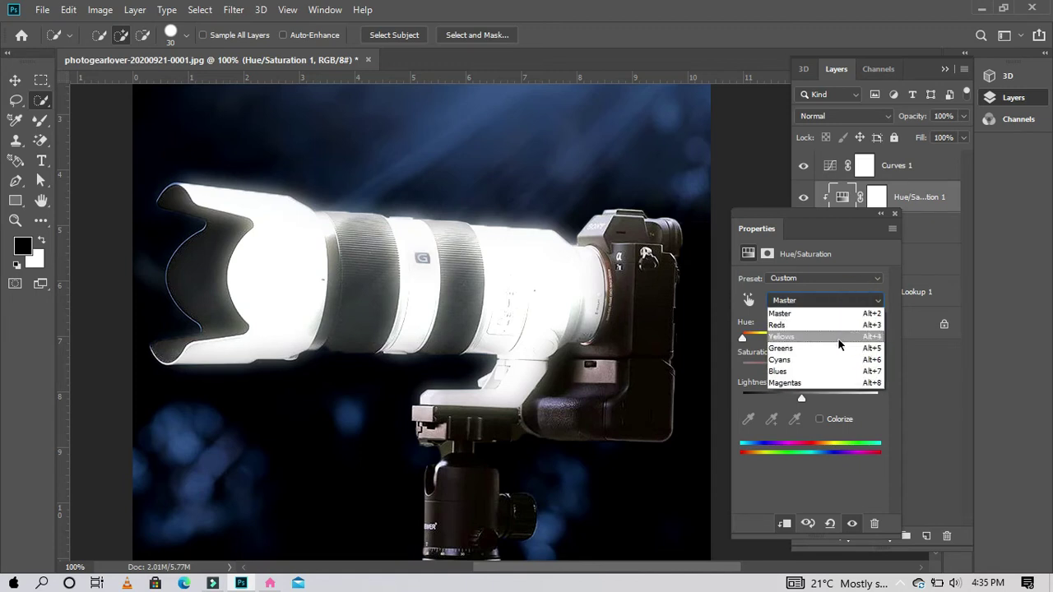
{"action": "left_click", "coordinate": [811, 371]}
{"action": "left_click_drag", "start_coordinate": [810, 398], "coordinate": [837, 399]}
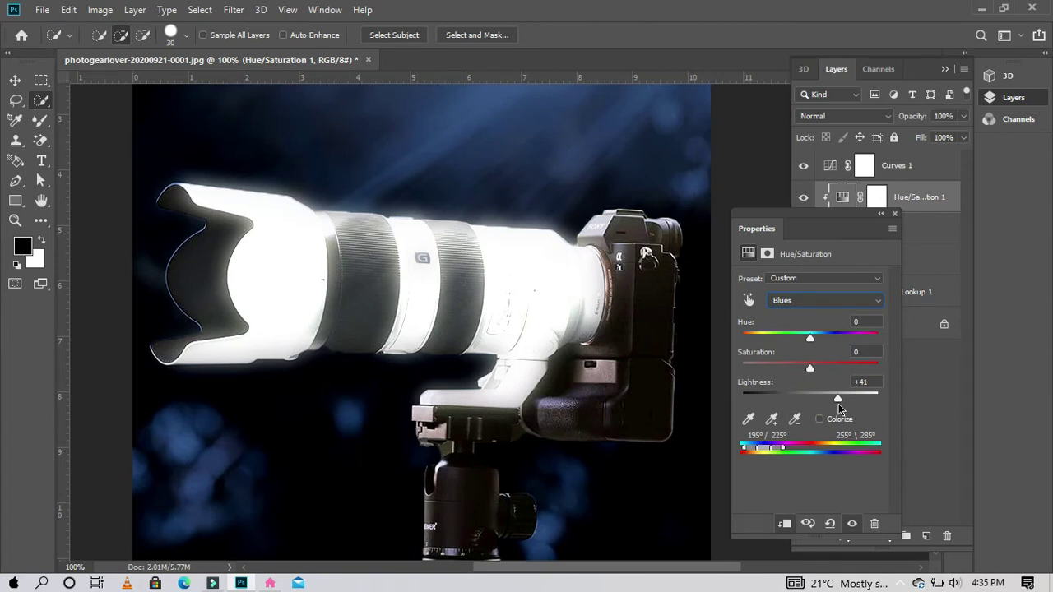
{"action": "left_click", "coordinate": [894, 214]}
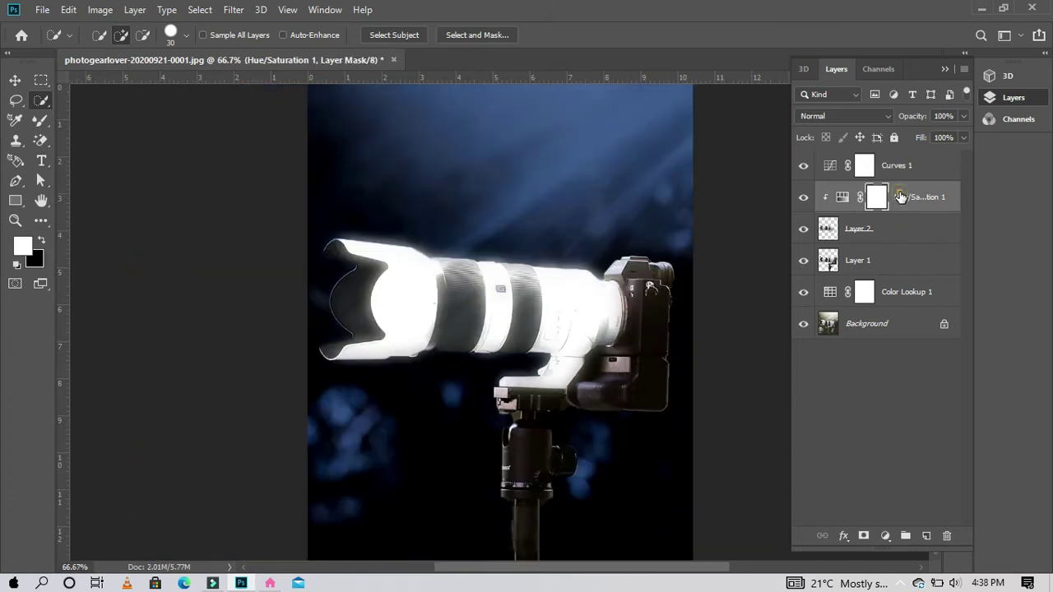
Reposition Hue/Saturation 1 between Color Lookup 1 and Layer 1 to turn the backdrop gold
{"action": "left_click_drag", "start_coordinate": [901, 196], "coordinate": [890, 265]}
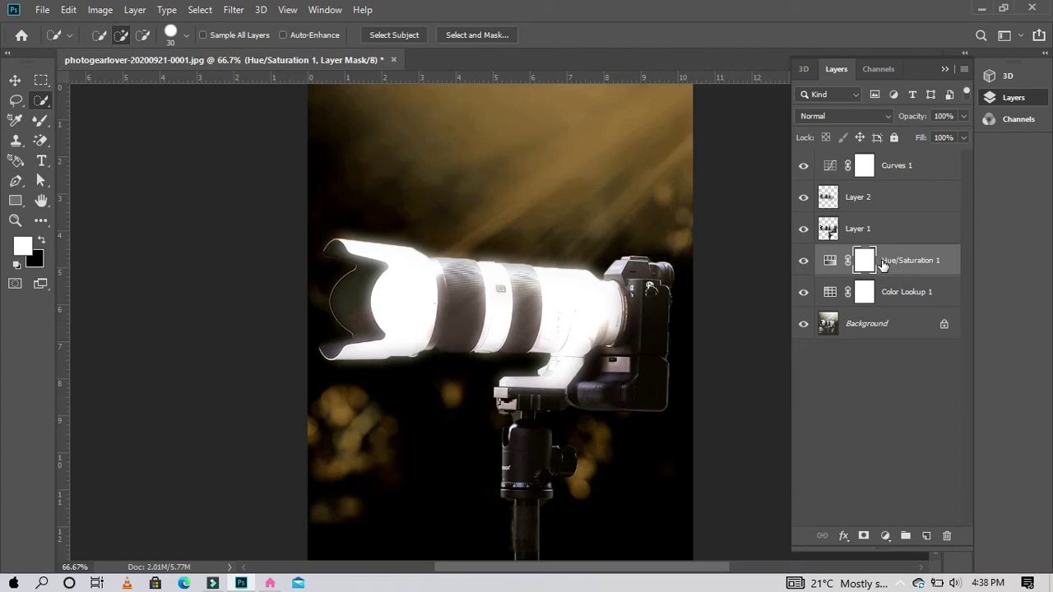
{"action": "left_click_drag", "start_coordinate": [895, 263], "coordinate": [895, 306]}
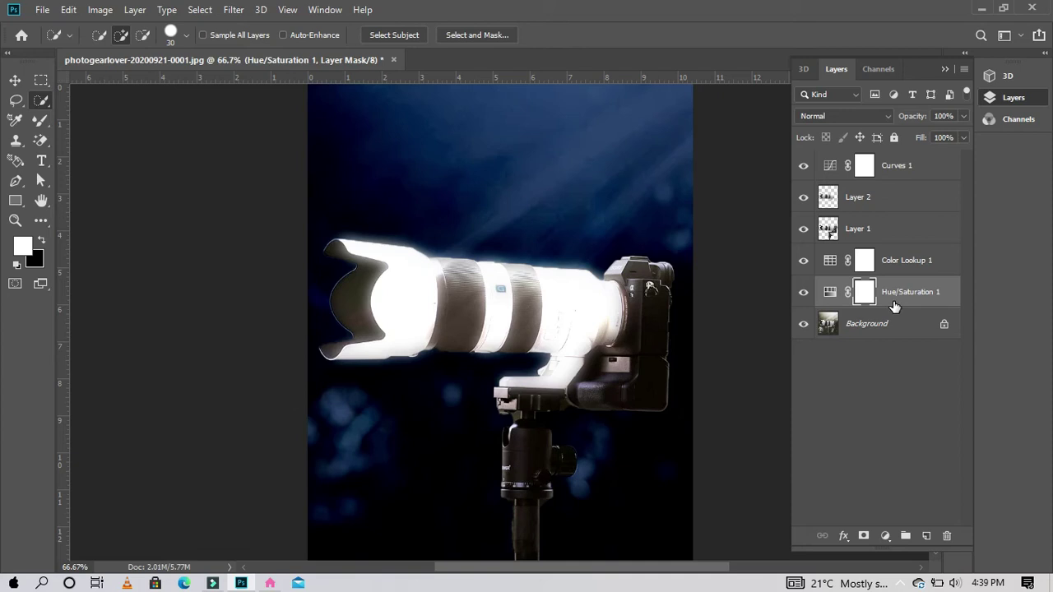
{"action": "left_click_drag", "start_coordinate": [894, 306], "coordinate": [903, 165]}
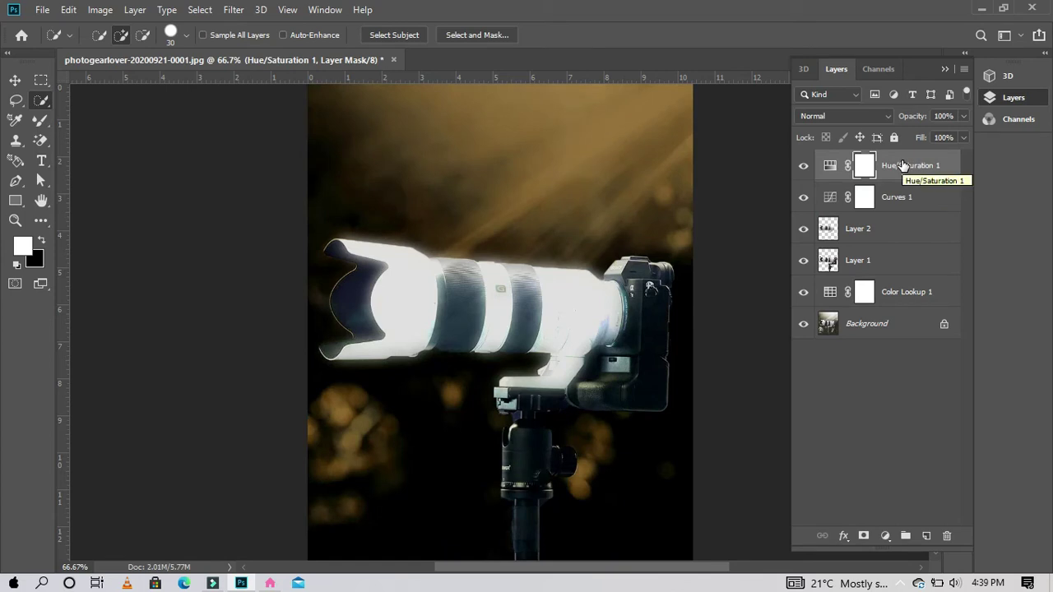
{"action": "left_click_drag", "start_coordinate": [903, 165], "coordinate": [900, 304]}
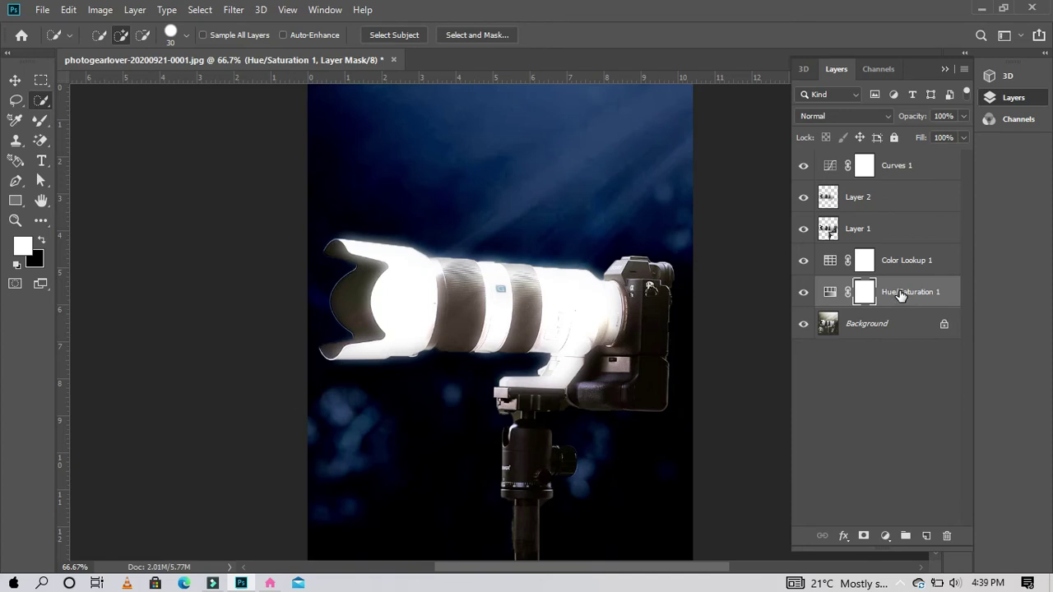
{"action": "left_click_drag", "start_coordinate": [900, 294], "coordinate": [905, 251]}
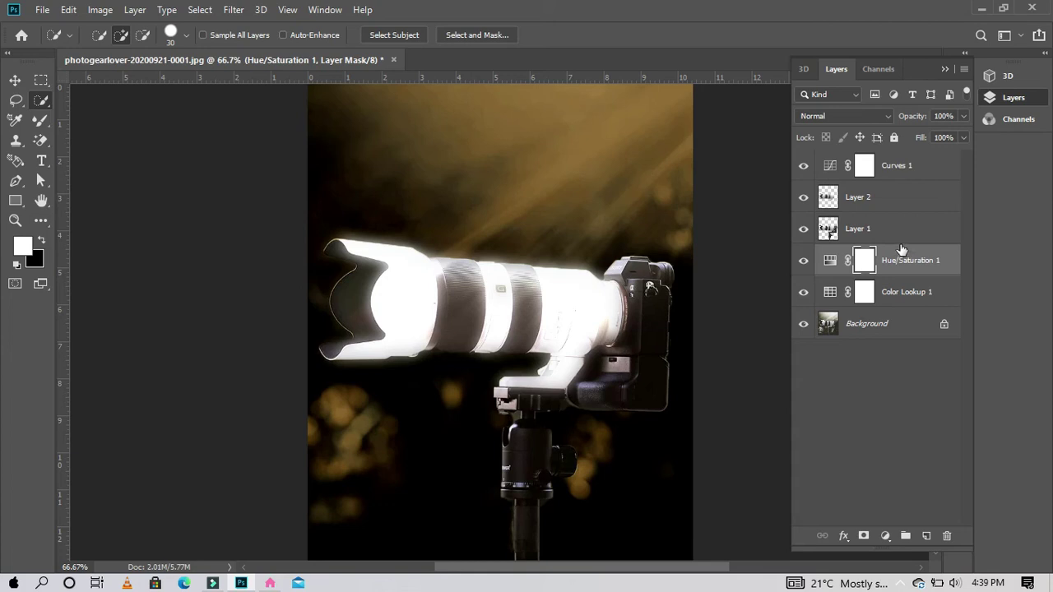
{"action": "left_click", "coordinate": [875, 235]}
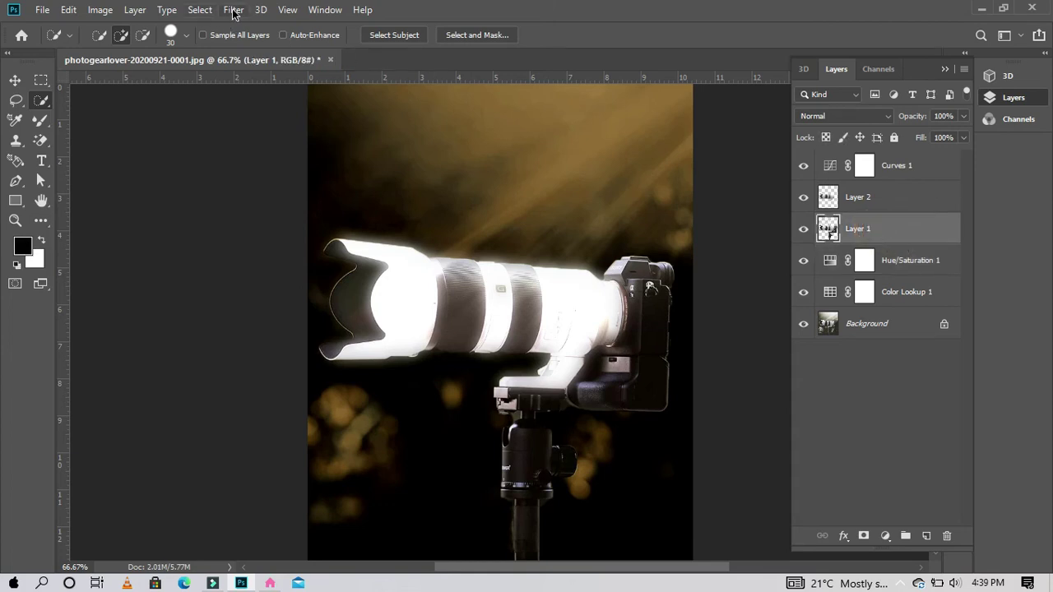
Start a Gaussian Blur on Layer 1, then cancel it
{"action": "left_click", "coordinate": [233, 10]}
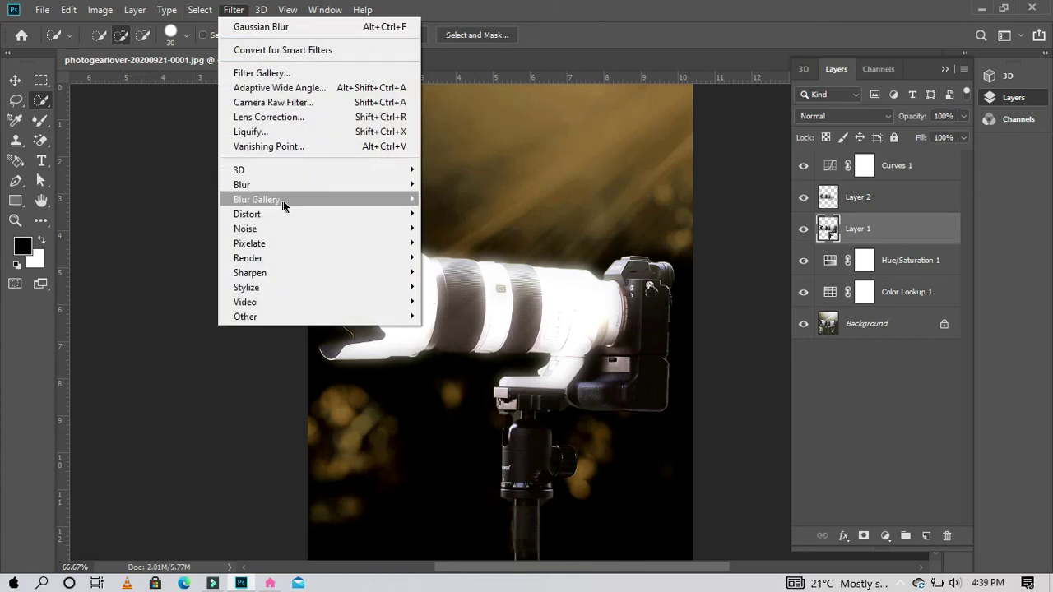
{"action": "mouse_move", "coordinate": [242, 184]}
{"action": "left_click", "coordinate": [467, 243]}
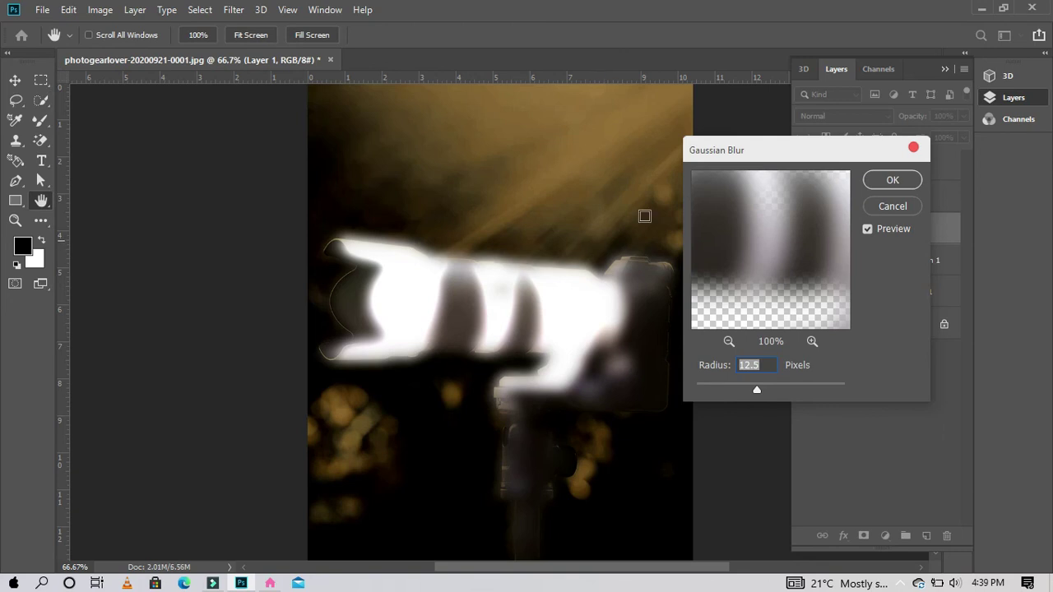
{"action": "left_click", "coordinate": [893, 206]}
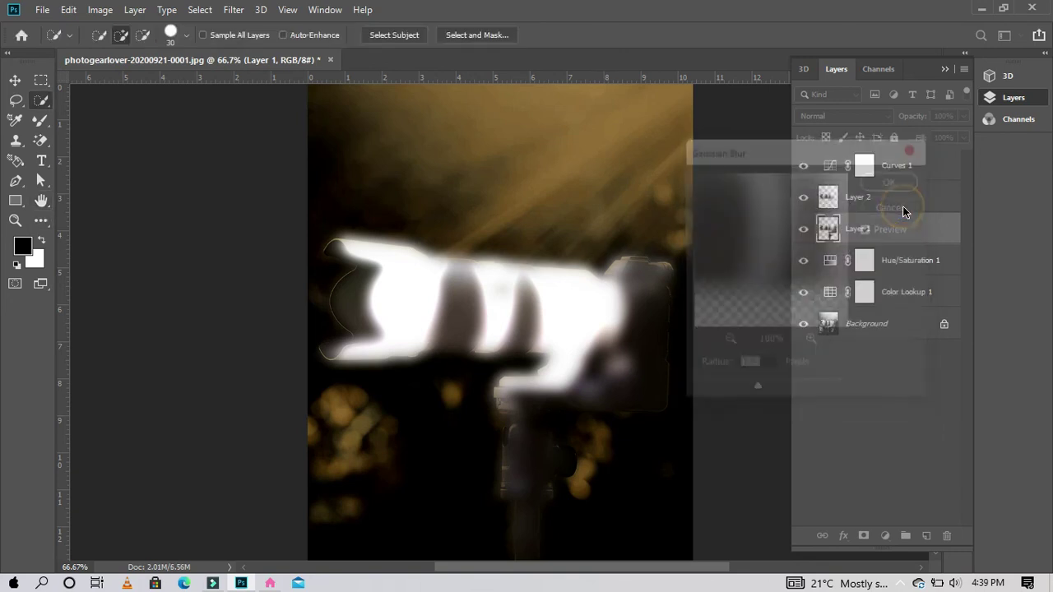
Apply a 19.4-pixel Gaussian Blur to Layer 2 for a broader lens bloom
{"action": "left_click", "coordinate": [880, 197]}
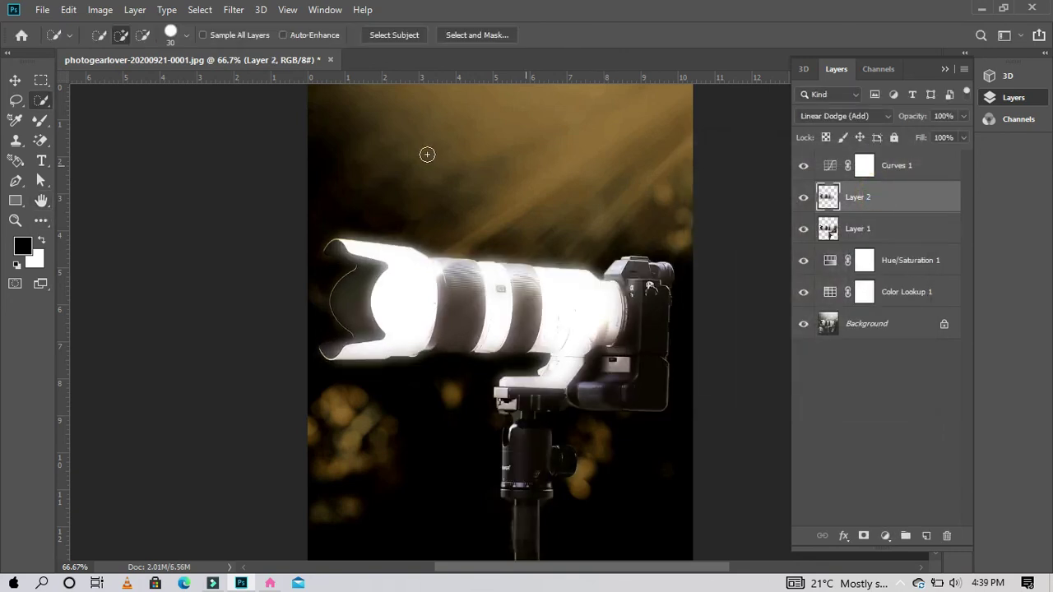
{"action": "left_click", "coordinate": [234, 10]}
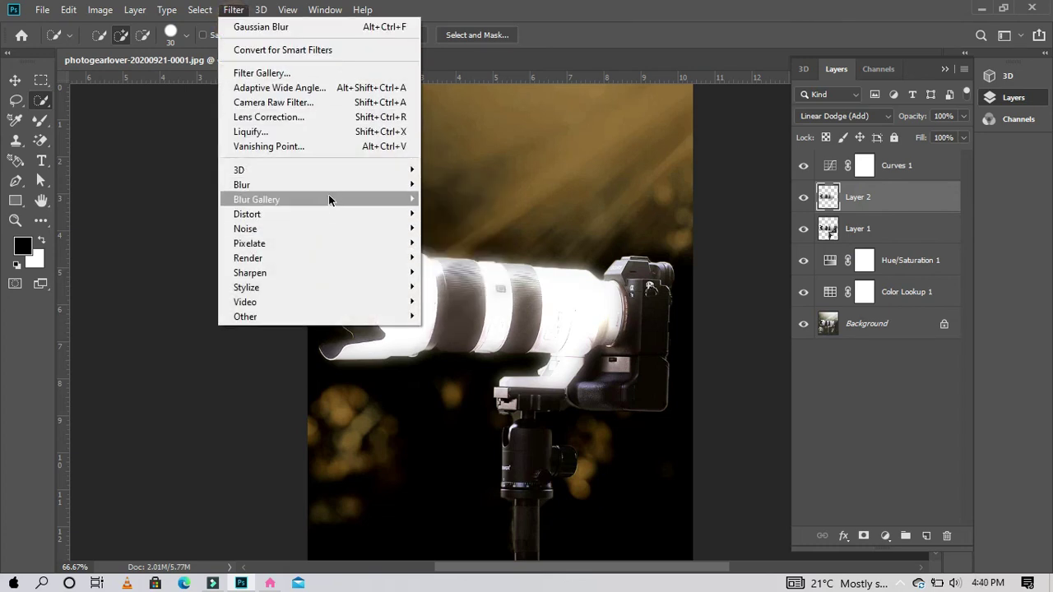
{"action": "mouse_move", "coordinate": [241, 185]}
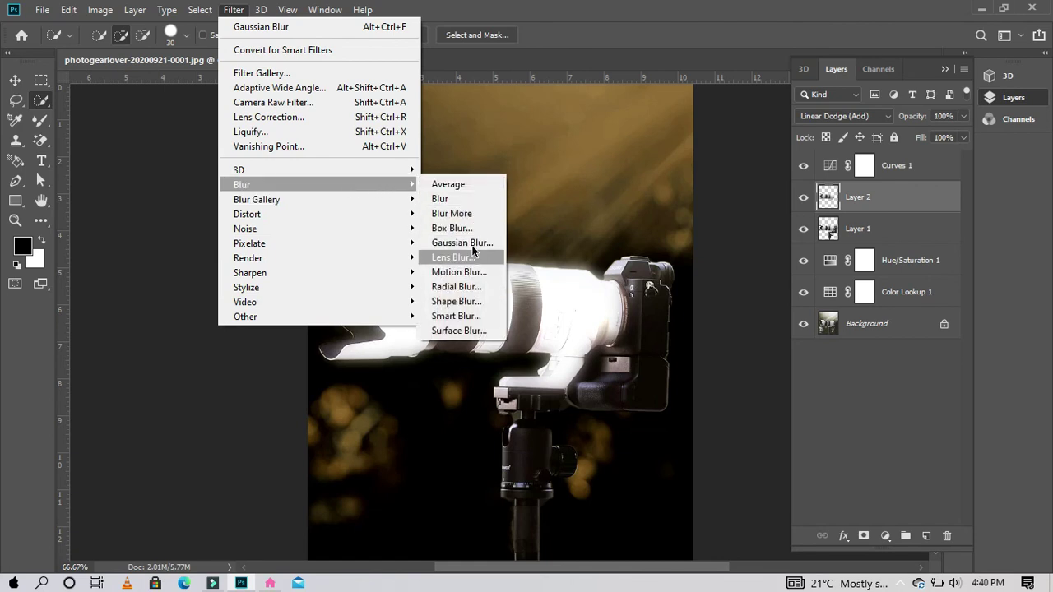
{"action": "left_click", "coordinate": [474, 244]}
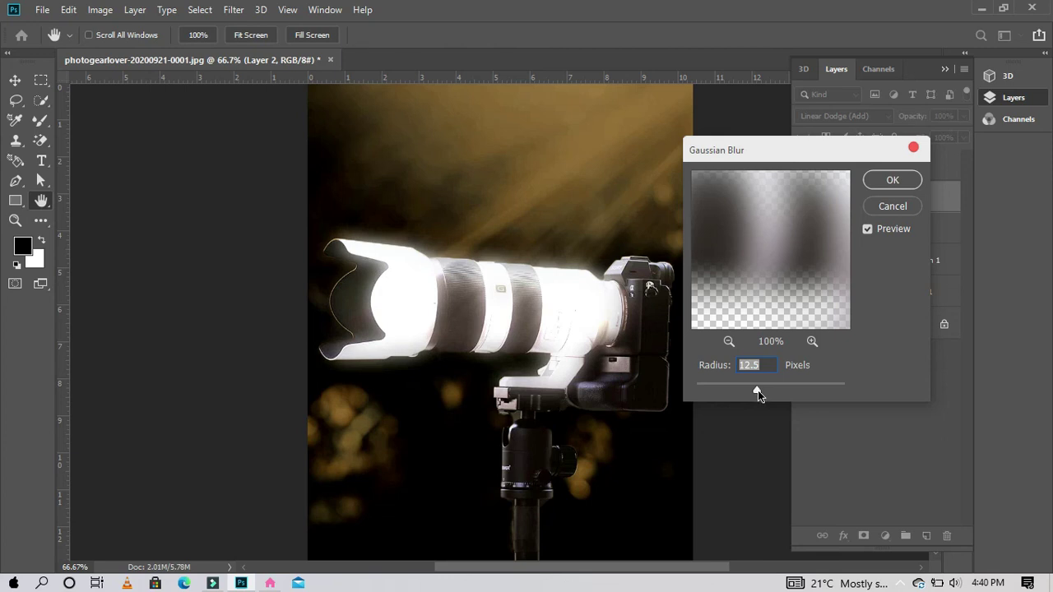
{"action": "left_click_drag", "start_coordinate": [769, 391], "coordinate": [774, 391]}
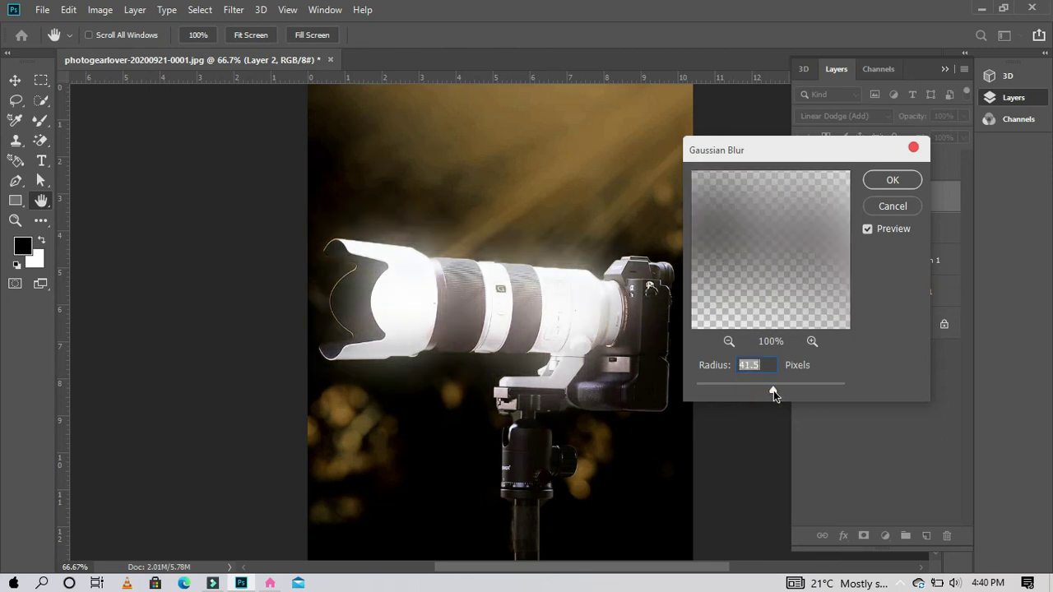
{"action": "left_click_drag", "start_coordinate": [770, 390], "coordinate": [761, 393]}
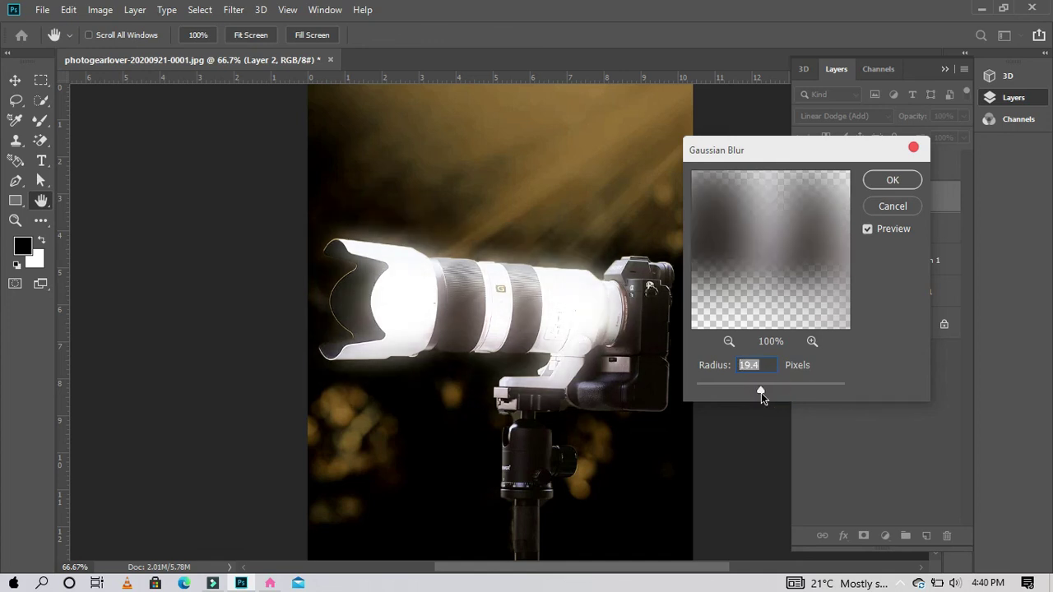
{"action": "left_click", "coordinate": [890, 181]}
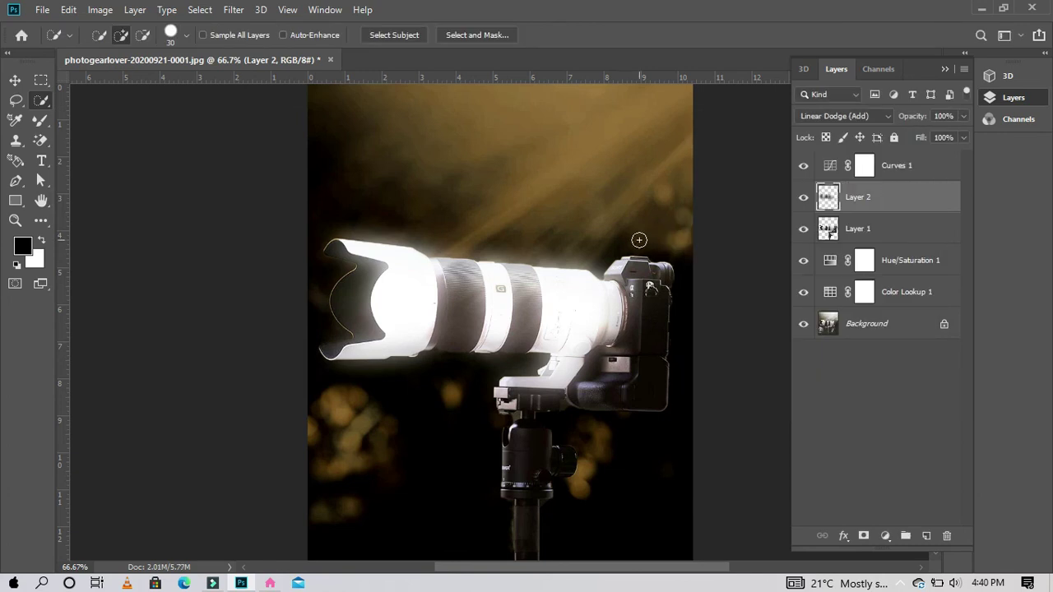
{"action": "key", "text": "ctrl+minus"}
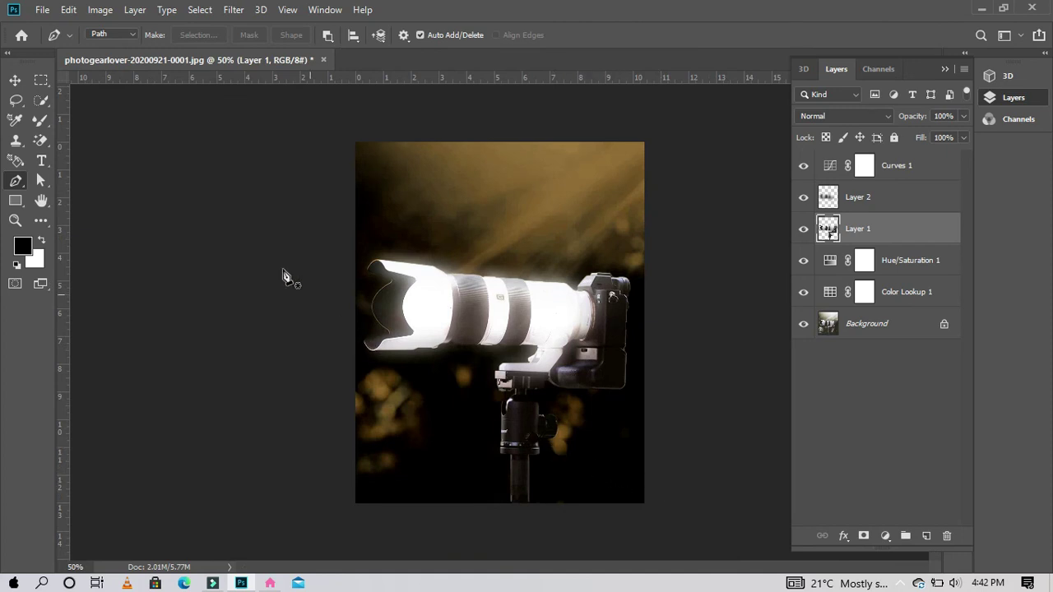
Start a Save As and set the file format to JPEG
{"action": "left_click", "coordinate": [42, 10]}
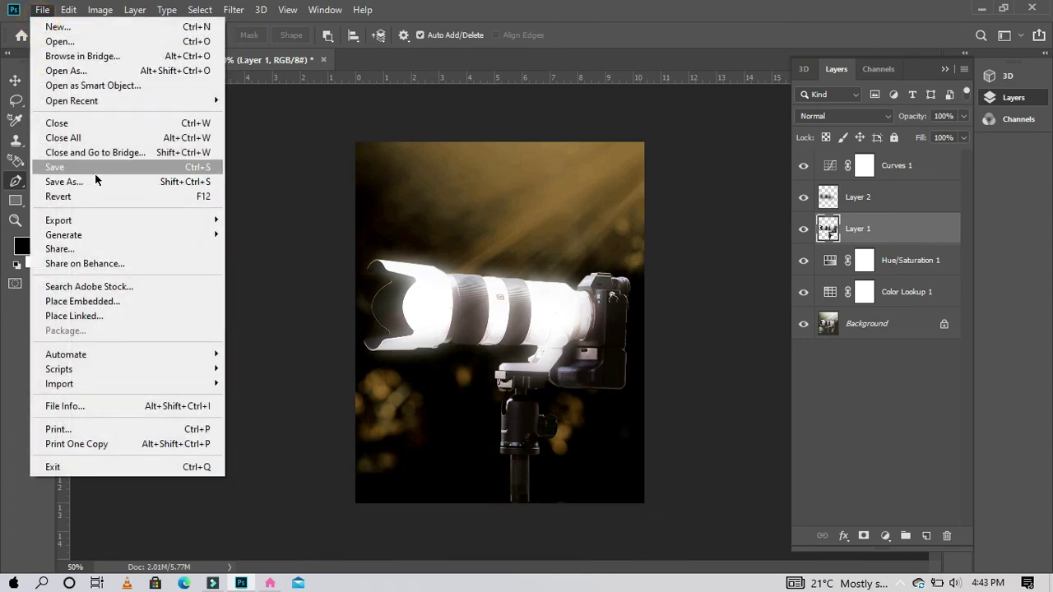
{"action": "left_click", "coordinate": [94, 172]}
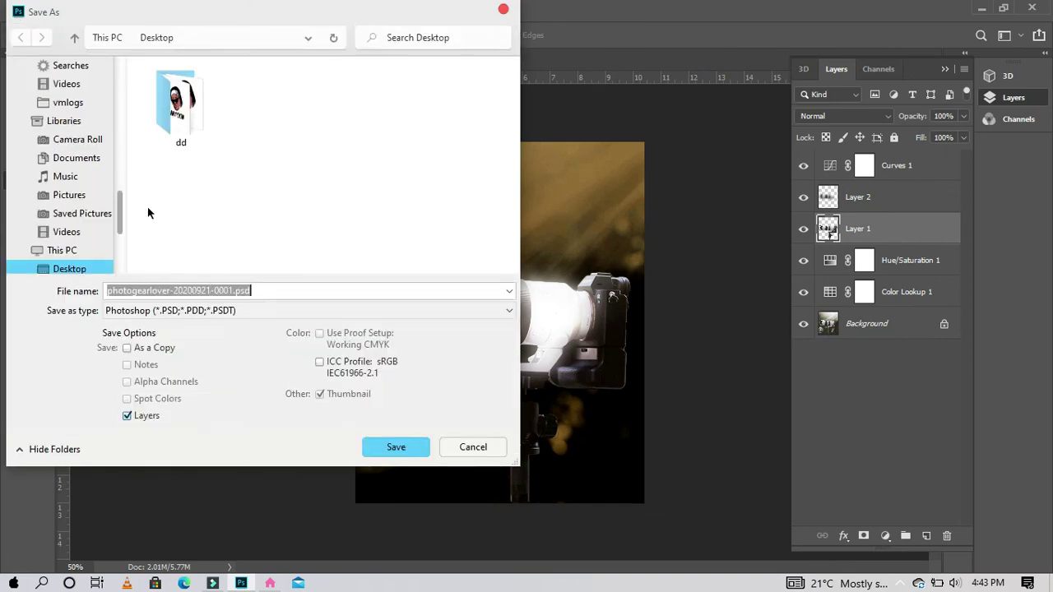
{"action": "left_click", "coordinate": [258, 307]}
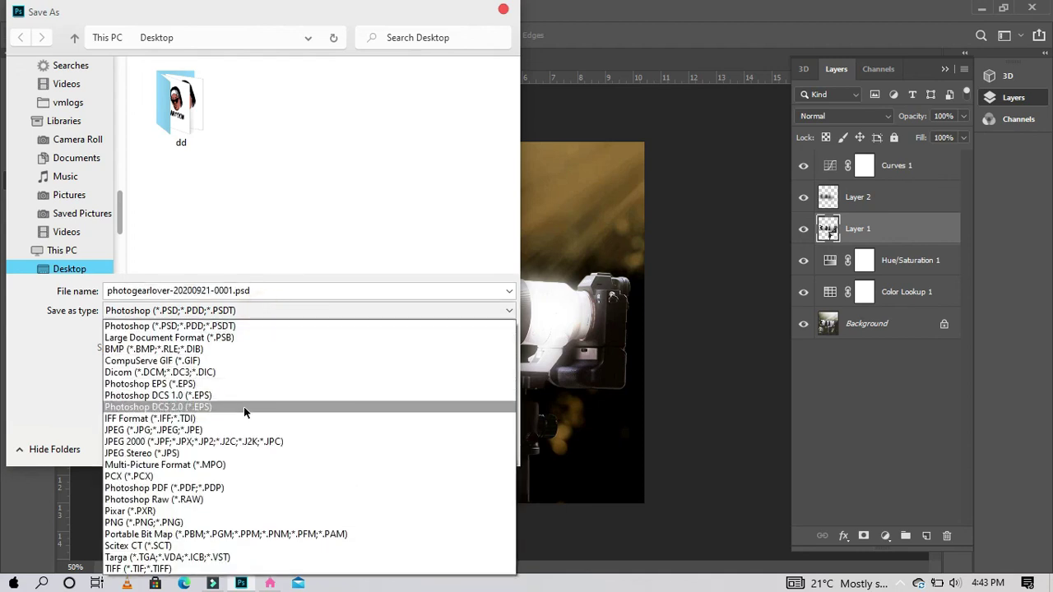
{"action": "left_click", "coordinate": [244, 429]}
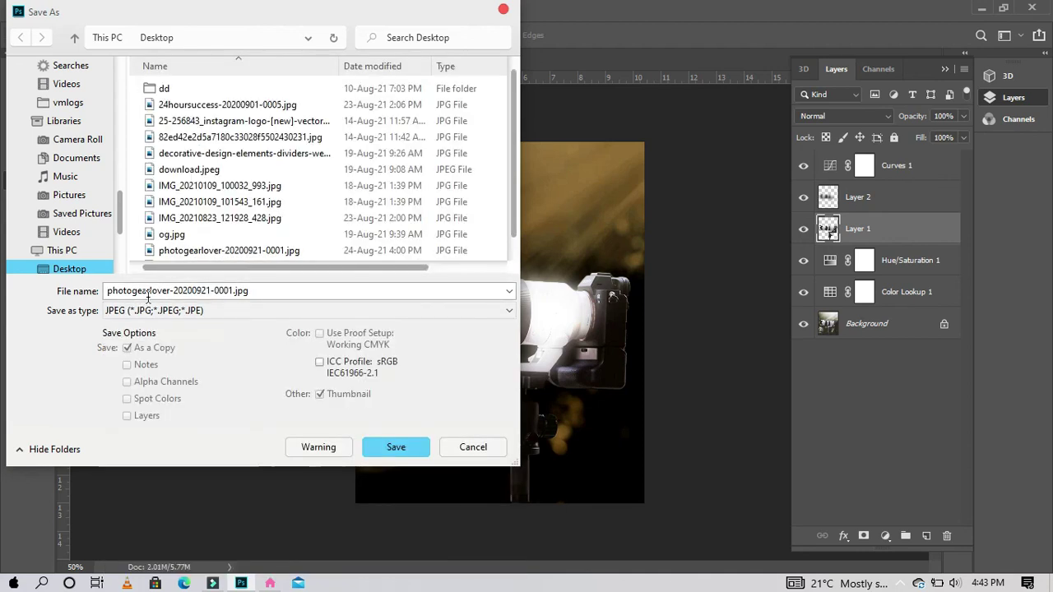
Rename the file to photogearlover.jpg and save it to the Desktop
{"action": "double_click", "coordinate": [230, 292]}
{"action": "left_click", "coordinate": [233, 292]}
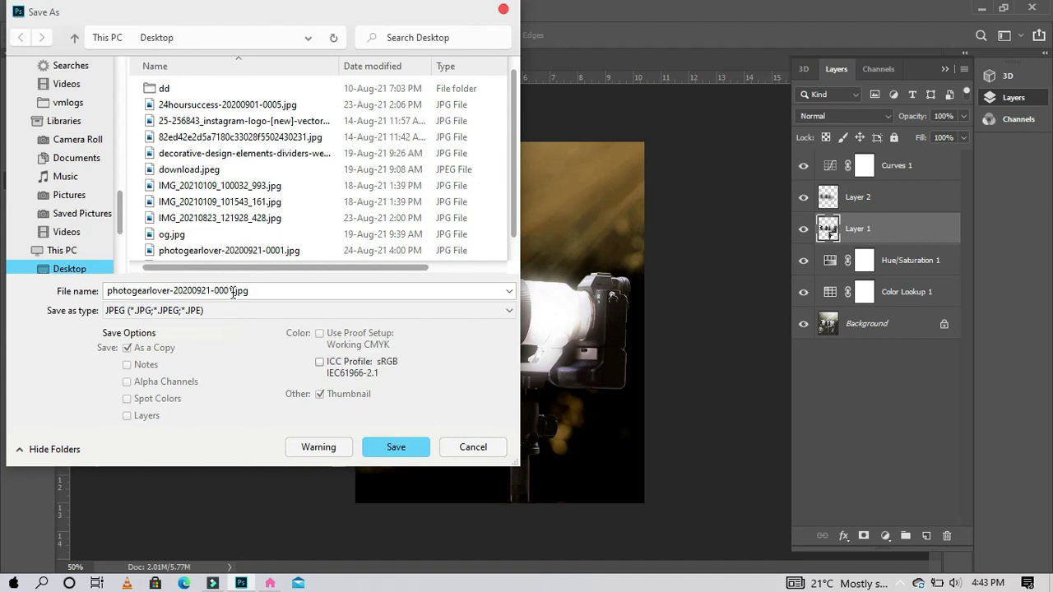
{"action": "key", "text": "BackSpace"}
{"action": "key", "text": "BackSpace"}
{"action": "key", "text": "BackSpace"}
{"action": "key", "text": "BackSpace"}
{"action": "key", "text": "BackSpace"}
{"action": "key", "text": "BackSpace"}
{"action": "key", "text": "BackSpace"}
{"action": "key", "text": "BackSpace"}
{"action": "key", "text": "BackSpace"}
{"action": "key", "text": "BackSpace"}
{"action": "key", "text": "BackSpace"}
{"action": "key", "text": "BackSpace"}
{"action": "key", "text": "BackSpace"}
{"action": "key", "text": "BackSpace"}
{"action": "key", "text": "BackSpace"}
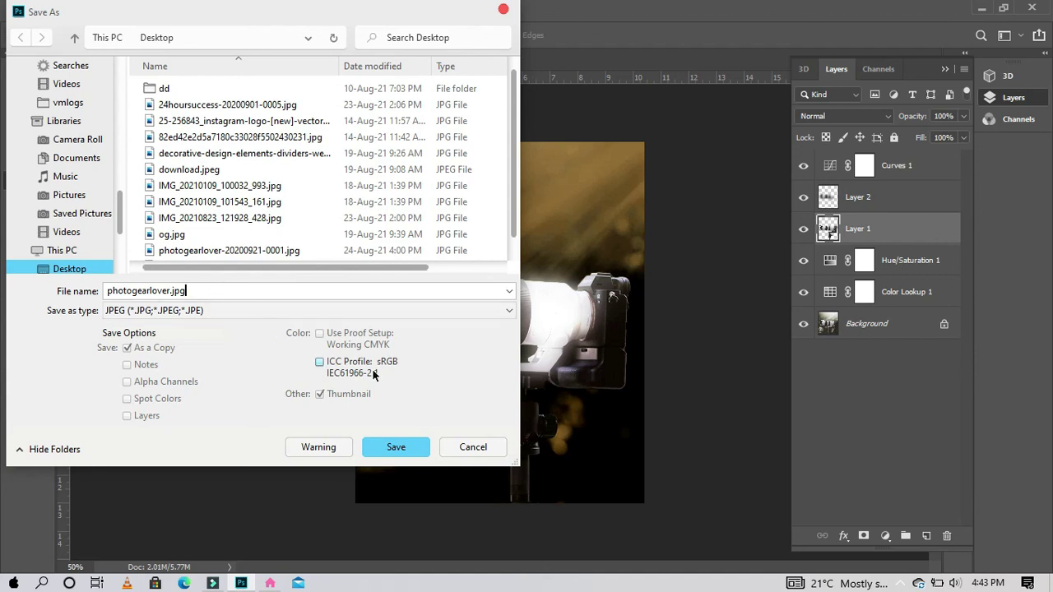
{"action": "left_click", "coordinate": [405, 447]}
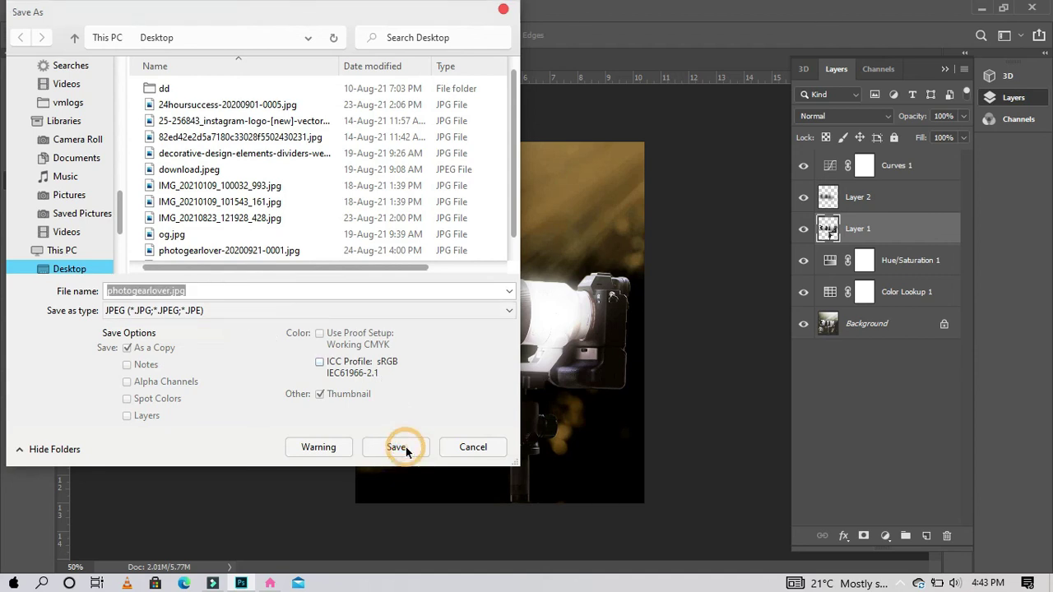
Accept the JPEG Options to finish writing photogearlover.jpg
{"action": "left_click", "coordinate": [616, 123]}
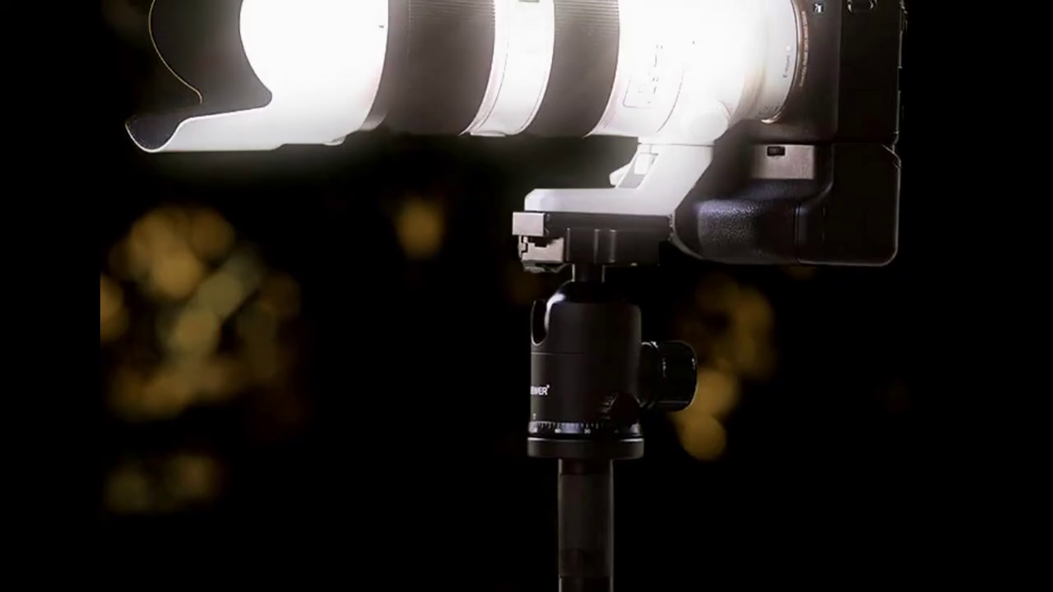